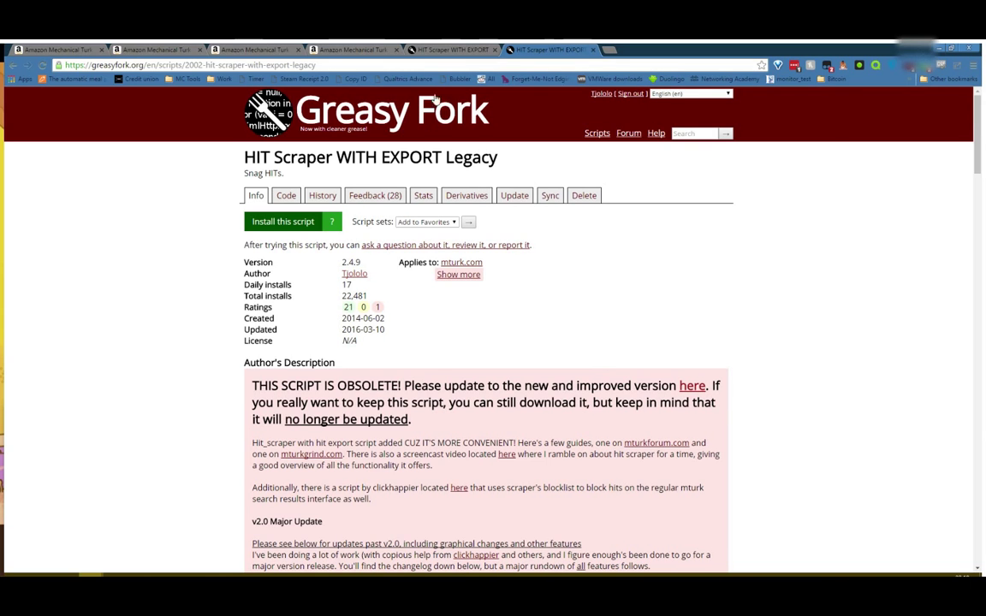
# - Scroll through the current HIT Scraper WITH EXPORT page's option tables
pyautogui.click(444, 49)
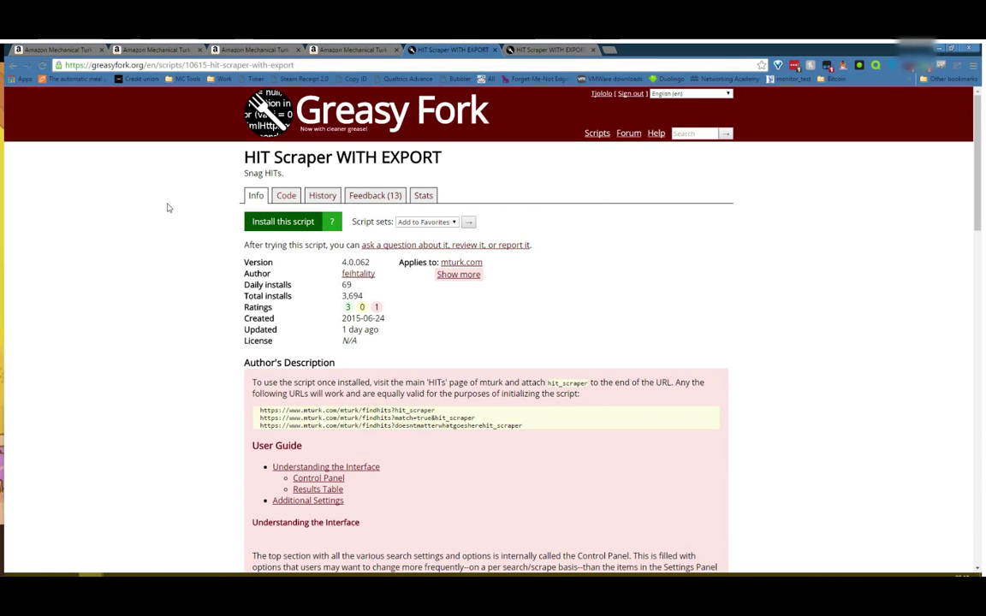
pyautogui.scroll(-5, 555, 326)
pyautogui.scroll(-12, 555, 325)
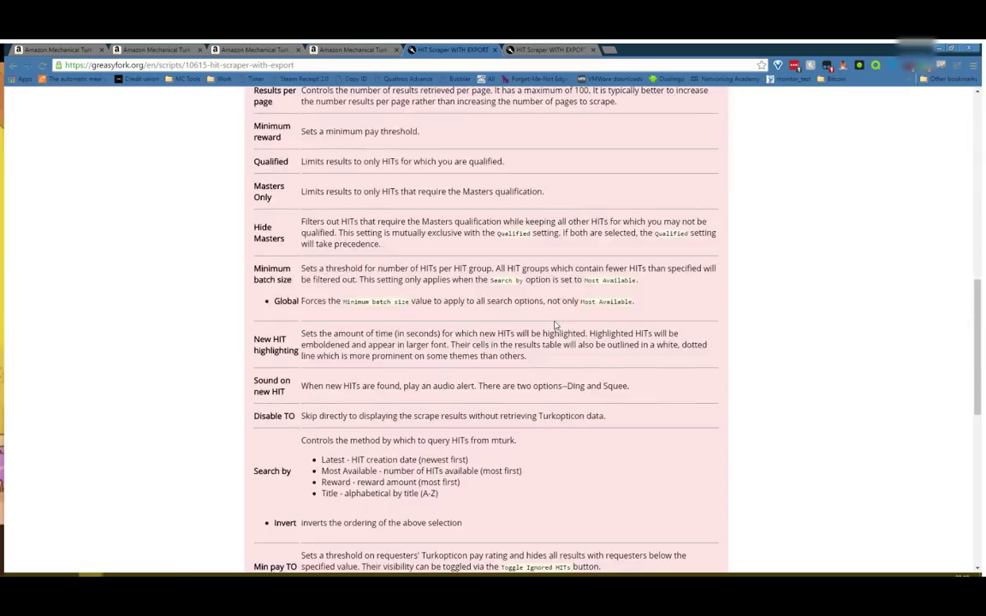
# - Review the legacy HIT Scraper script's option documentation, scrolling down and back up
pyautogui.click(544, 49)
pyautogui.scroll(-6, 537, 261)
pyautogui.scroll(-15, 537, 261)
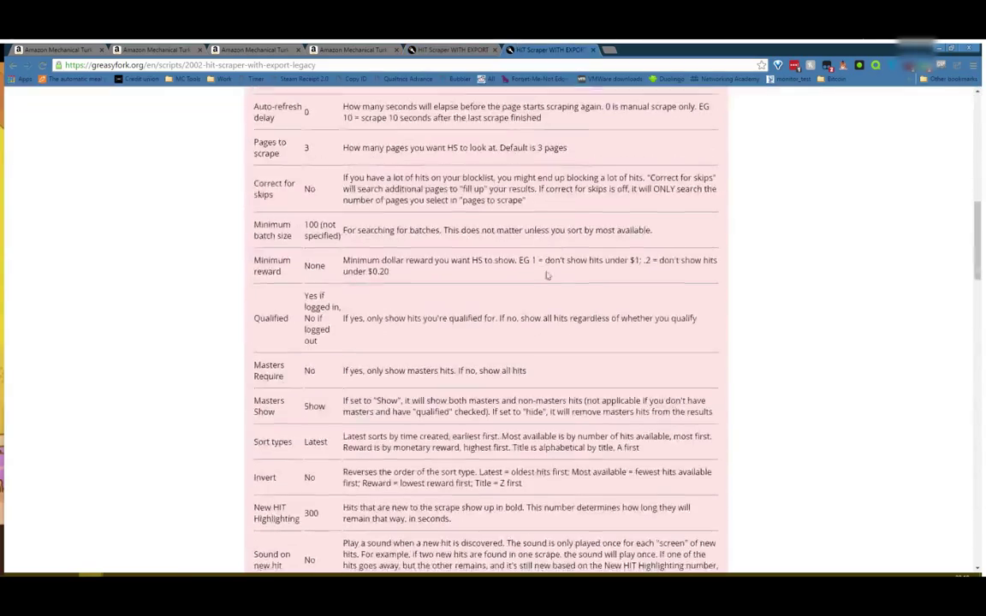
pyautogui.scroll(-10, 543, 289)
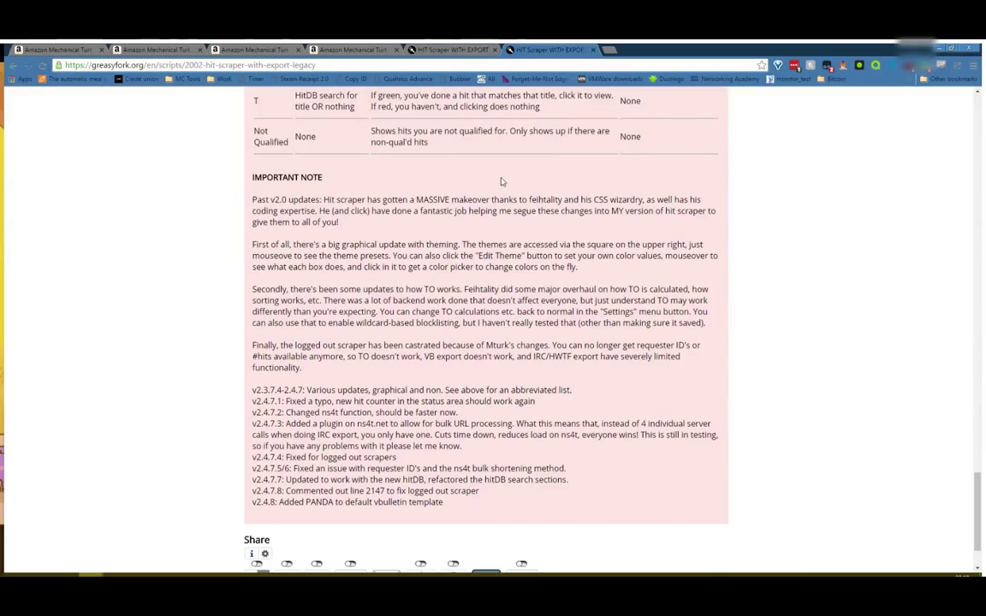
pyautogui.scroll(6, 540, 290)
pyautogui.scroll(20, 541, 291)
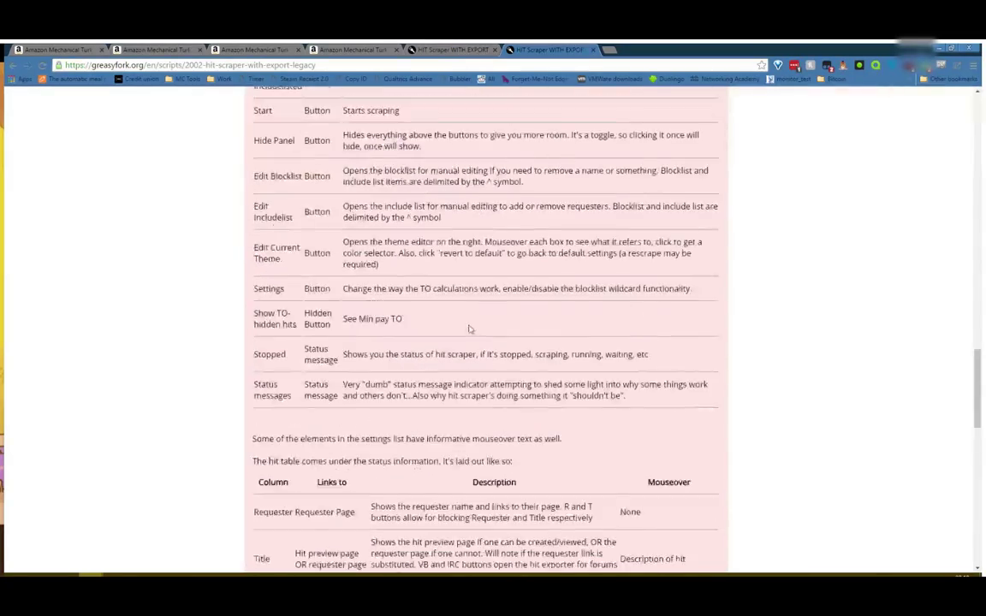
pyautogui.scroll(8, 470, 351)
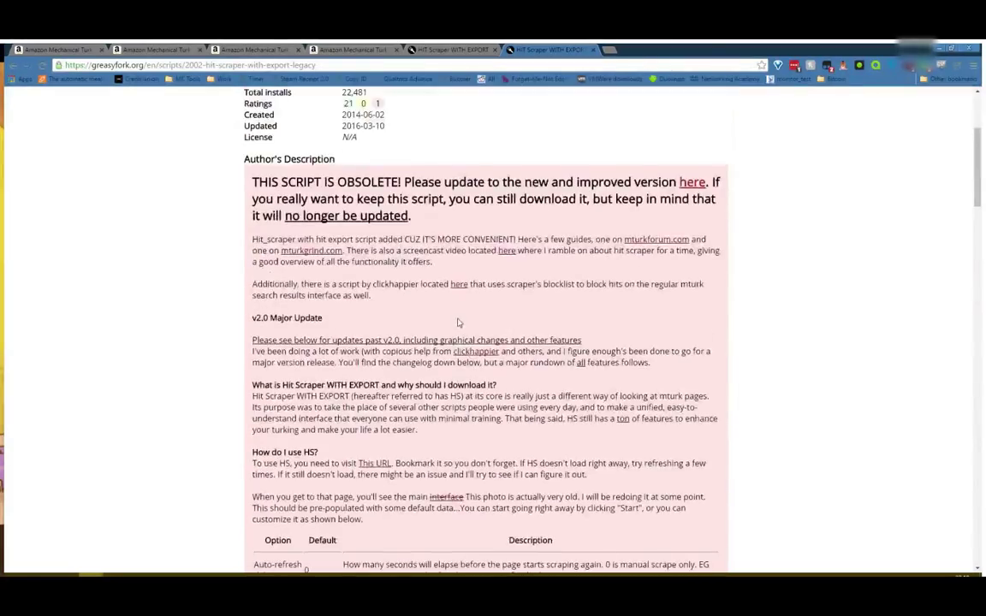
# - Return to the current script's page and scroll back to its setup instructions
pyautogui.hotkey('ctrl', 'shift', 'Tab')
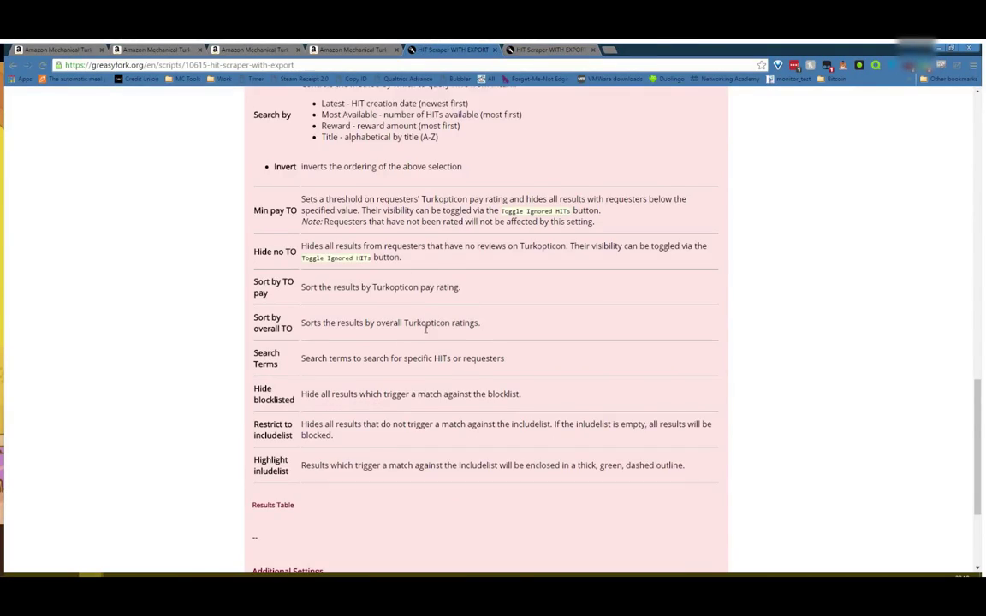
pyautogui.scroll(-3, 286, 368)
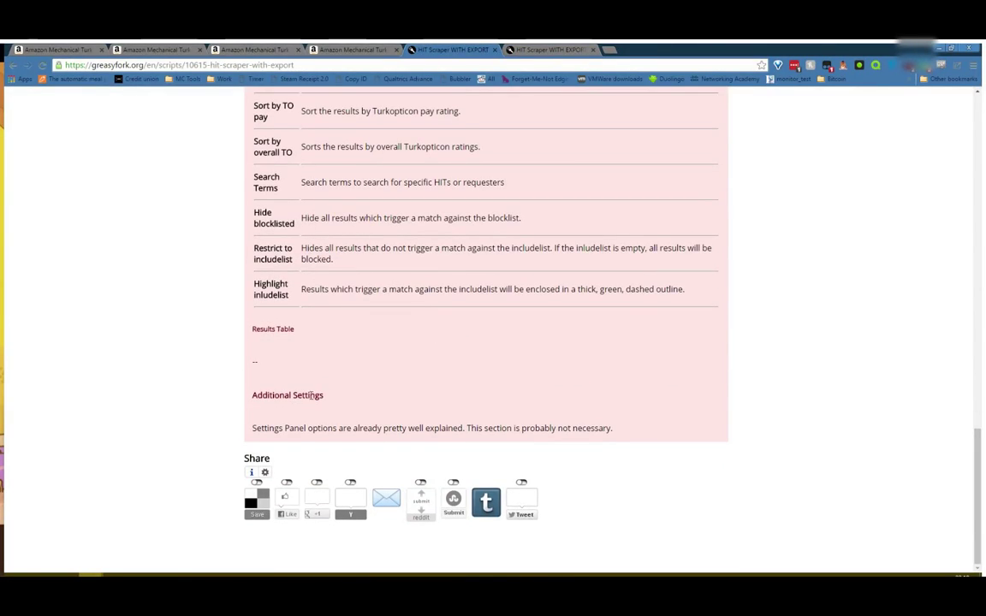
pyautogui.scroll(10, 521, 413)
pyautogui.scroll(15, 532, 416)
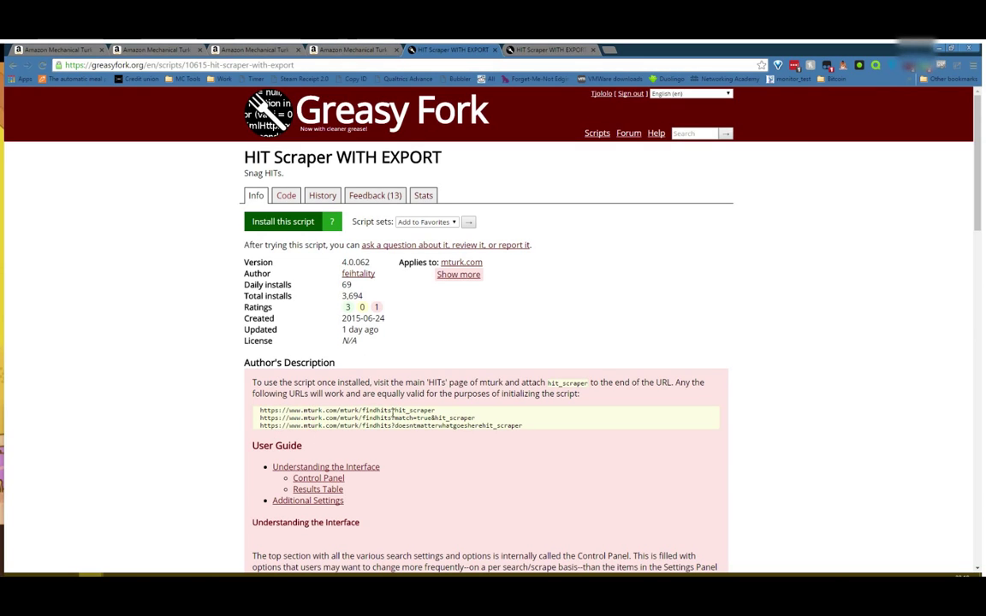
# - Highlight the hit_scraper example URLs in the setup instructions, then go to the Mechanical Turk HITs list
pyautogui.moveTo(391, 411)
pyautogui.mouseDown()
pyautogui.moveTo(439, 412)
pyautogui.moveTo(403, 411)
pyautogui.mouseUp()
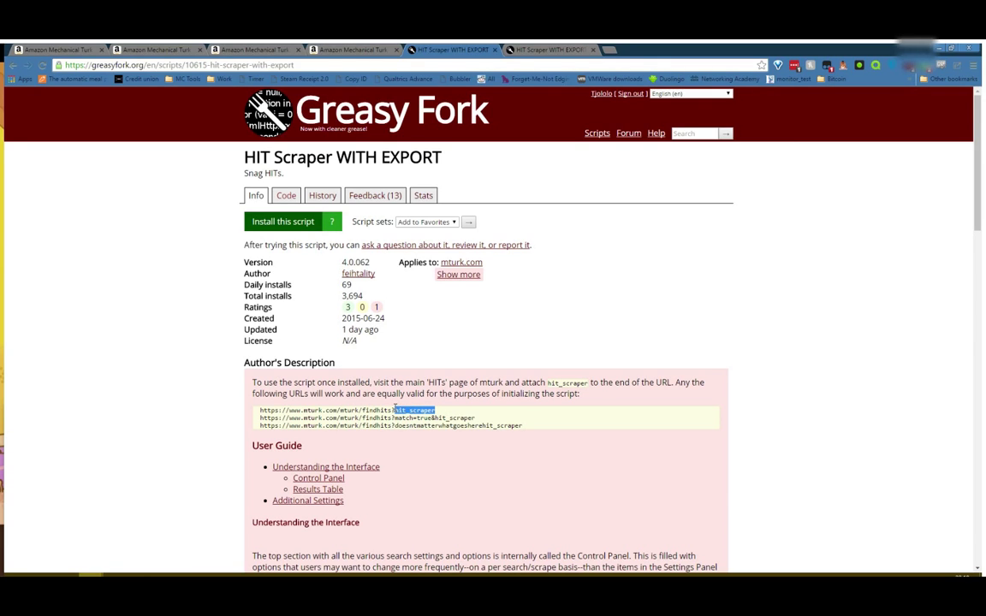
pyautogui.tripleClick(414, 425)
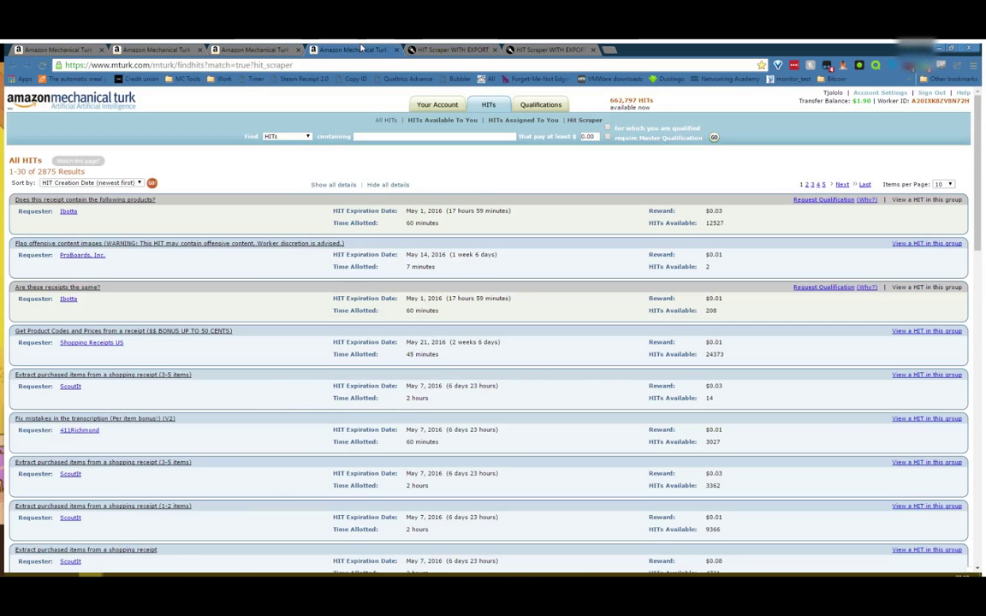
pyautogui.click(359, 51)
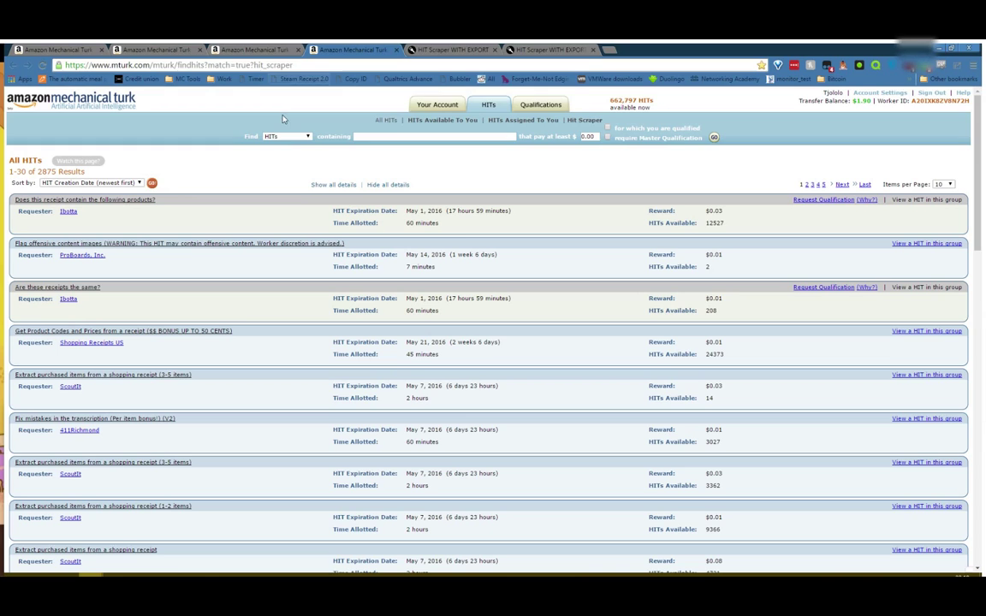
# - Reload findhits?hit_scraper, then set no minimum reward, 10 results per page, 3 pages, and correct for skips
pyautogui.press('F5')
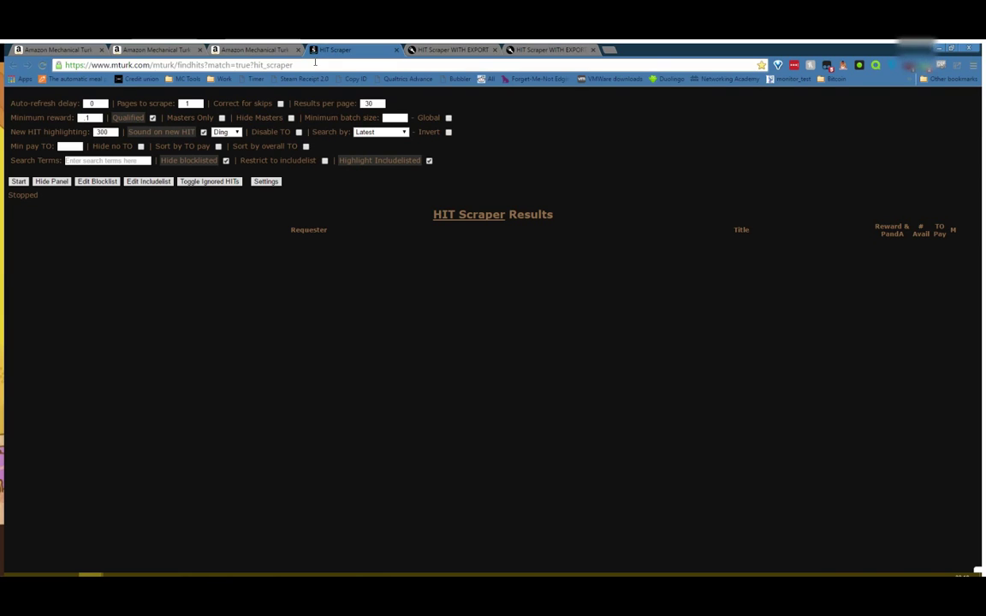
pyautogui.doubleClick(89, 117)
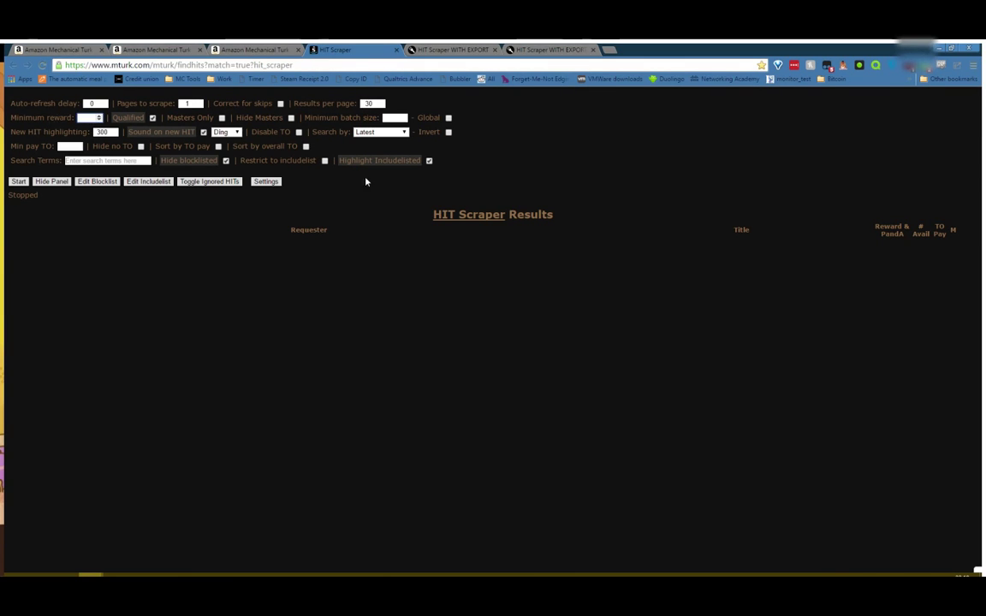
pyautogui.doubleClick(367, 103)
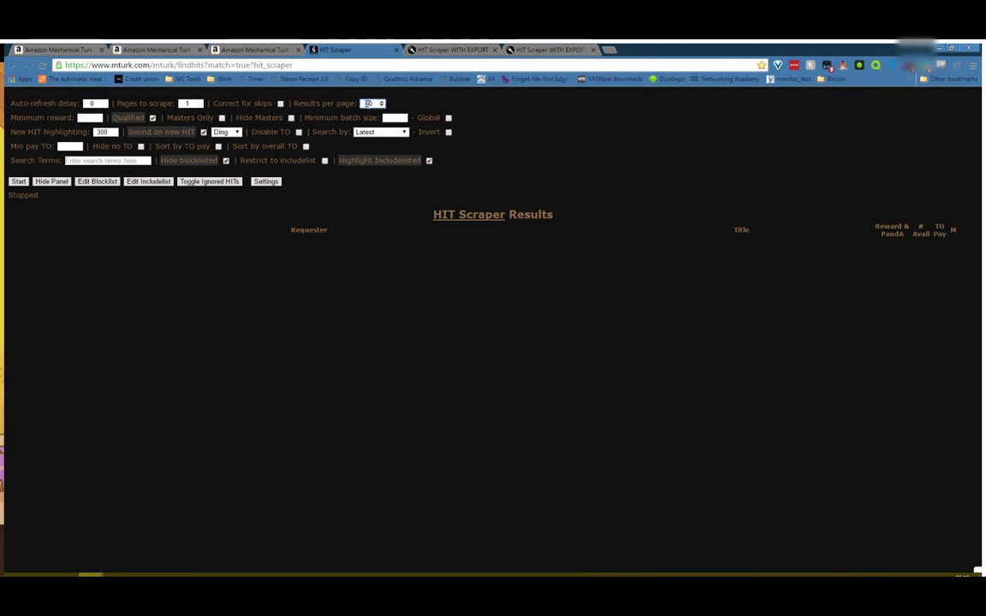
pyautogui.doubleClick(188, 104)
pyautogui.click(252, 103)
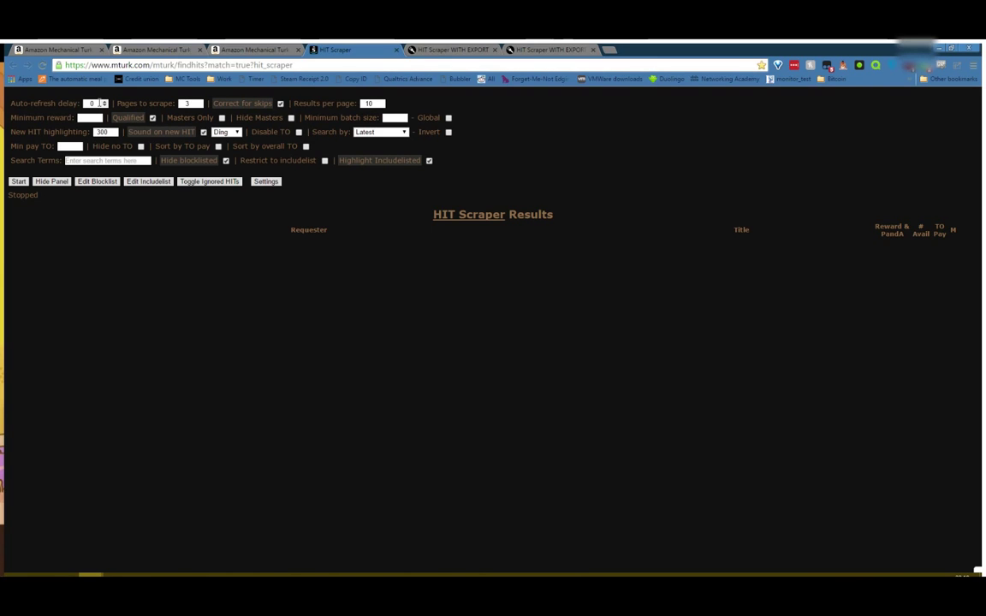
# - Start scraping, then set the auto-refresh delay to 2 seconds and restart
pyautogui.click(19, 181)
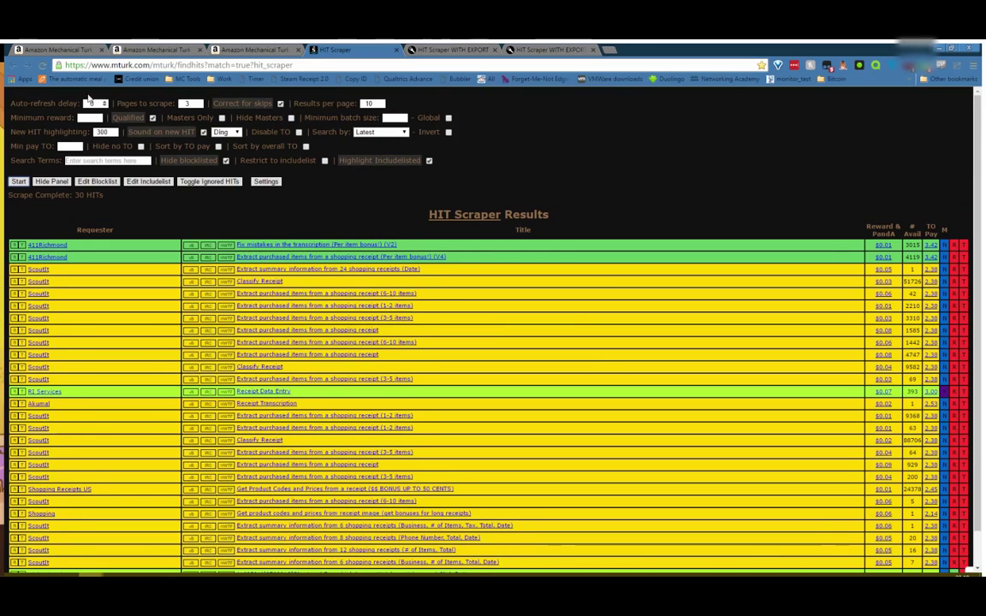
pyautogui.click(61, 103)
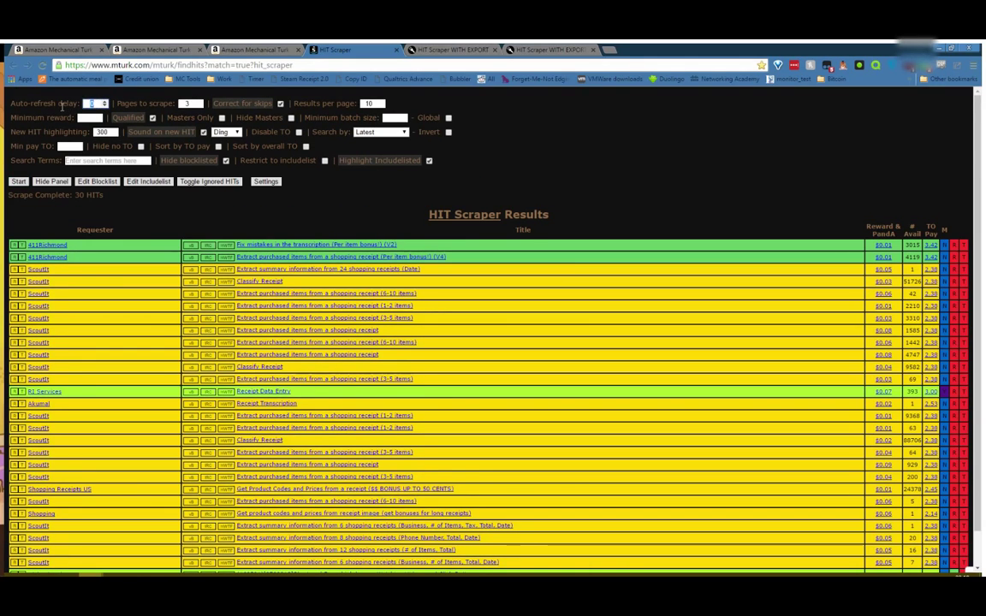
pyautogui.write('2')
pyautogui.click(18, 182)
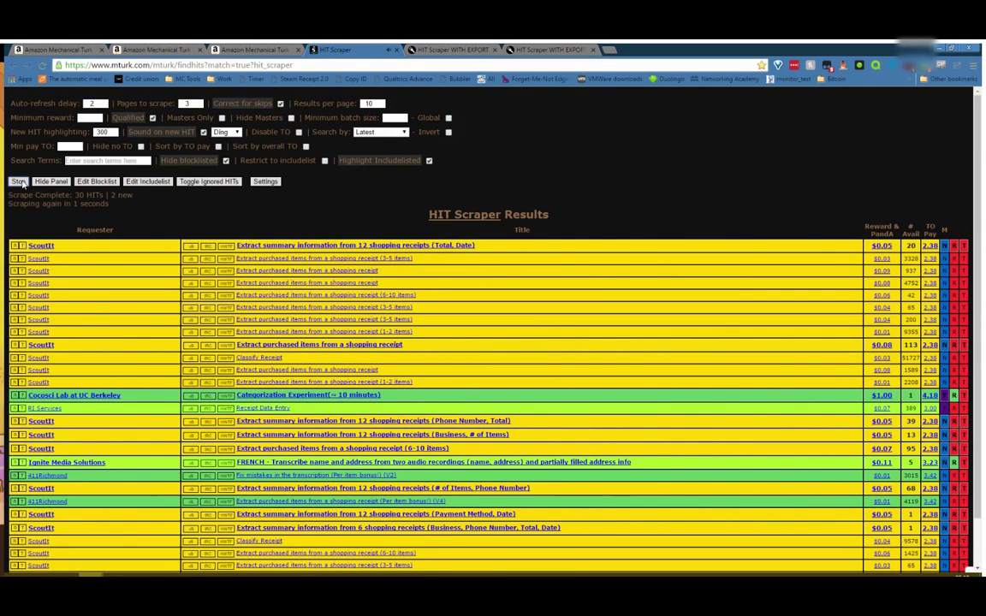
# - Stop the automatic scraping and reset the auto-refresh delay to 0
pyautogui.click(19, 182)
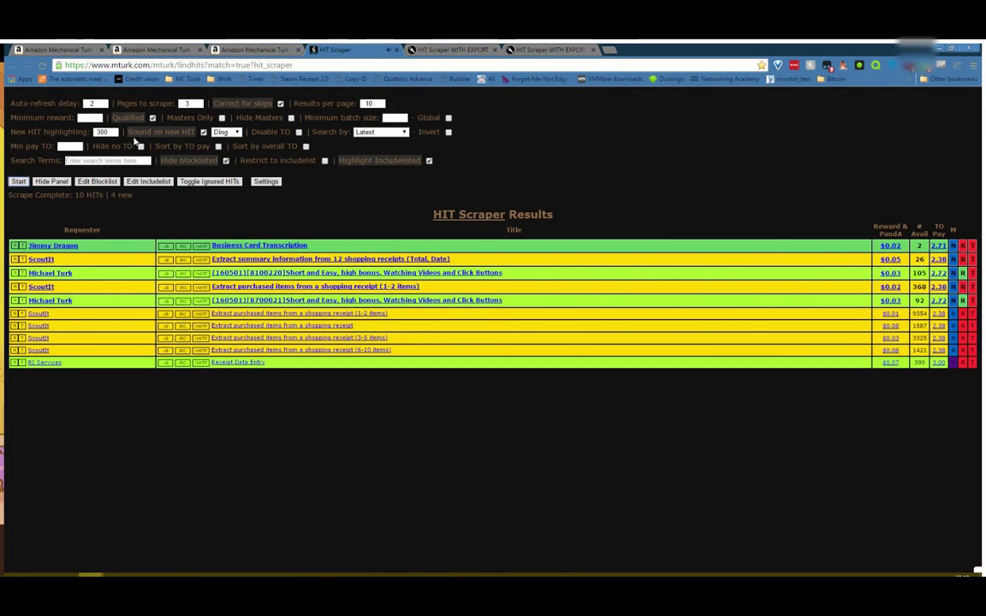
pyautogui.doubleClick(91, 104)
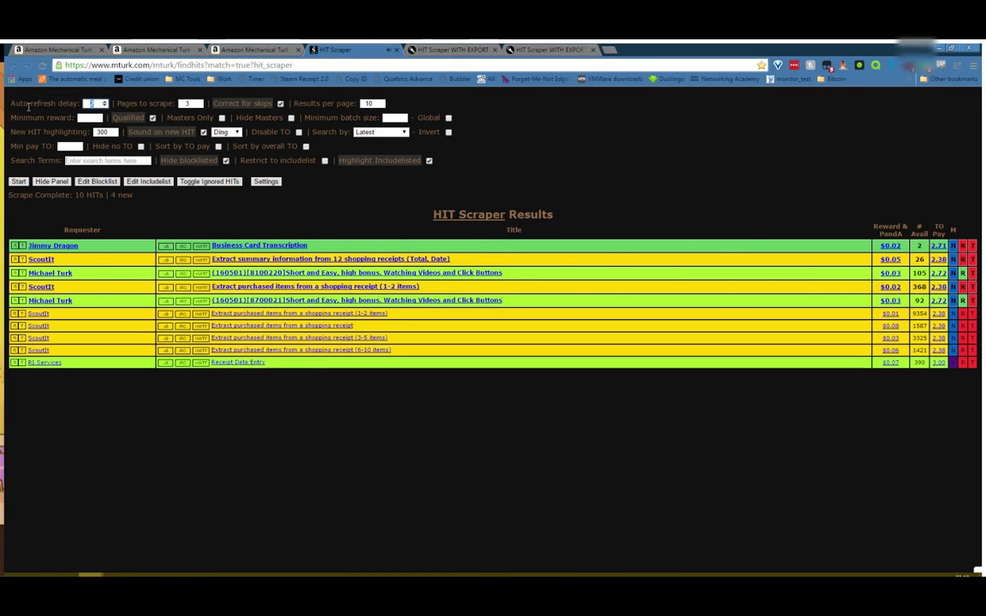
pyautogui.write('0')
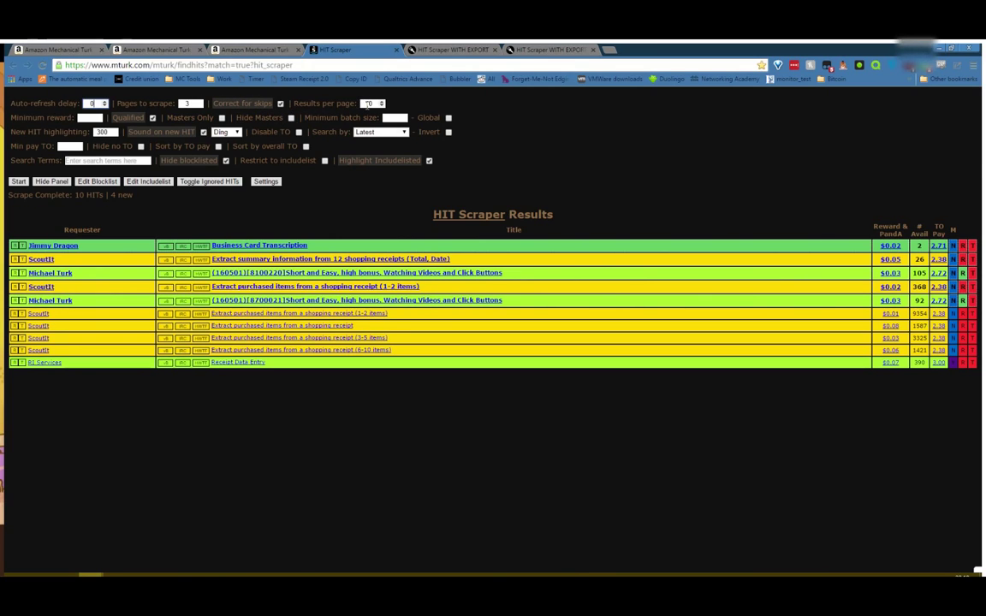
# - Set 30 results per page and 1 page to scrape, and untick Correct for skips
pyautogui.click(369, 103)
pyautogui.write('30')
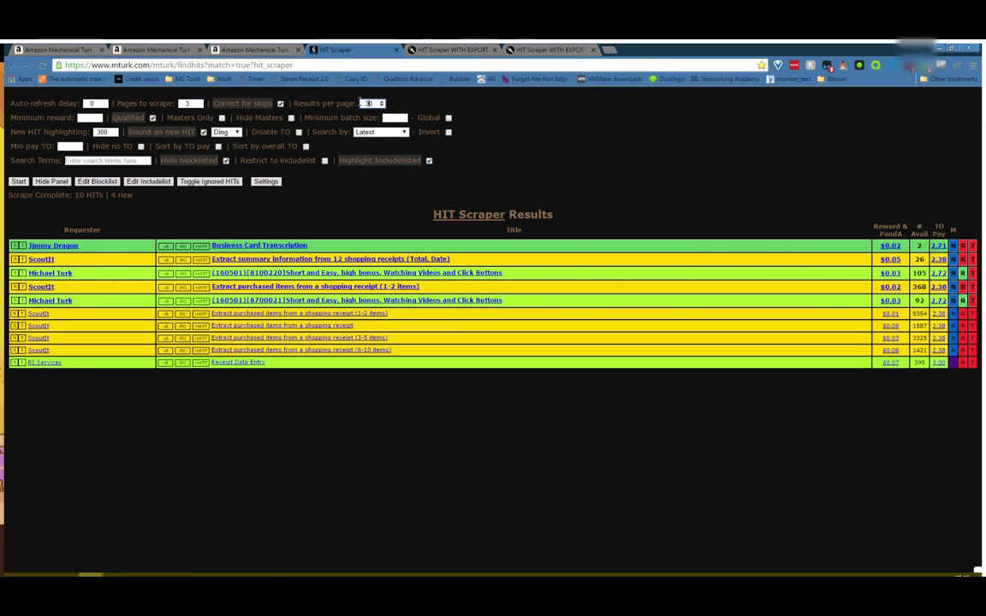
pyautogui.doubleClick(186, 103)
pyautogui.click(243, 106)
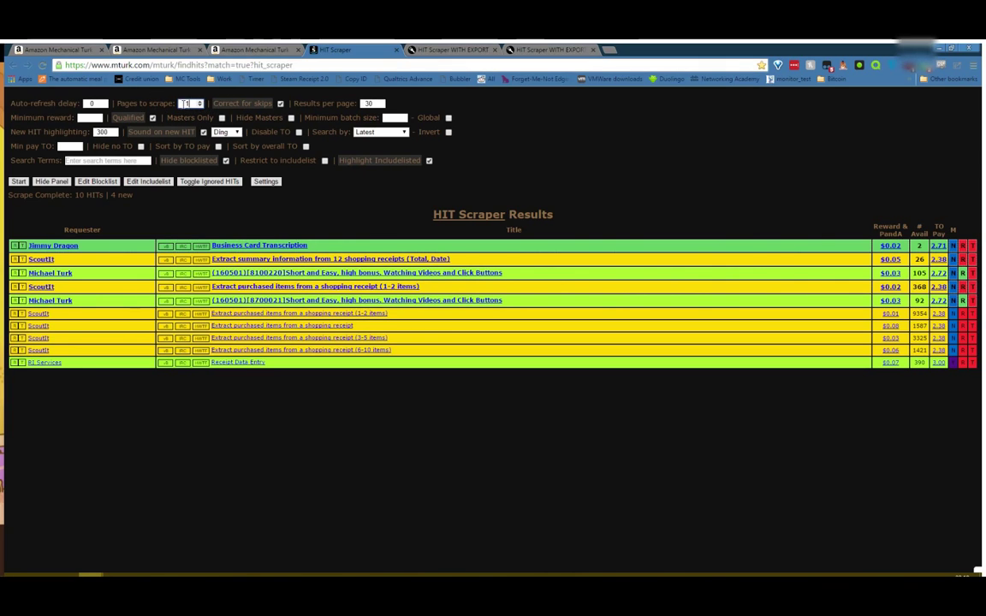
pyautogui.click(249, 104)
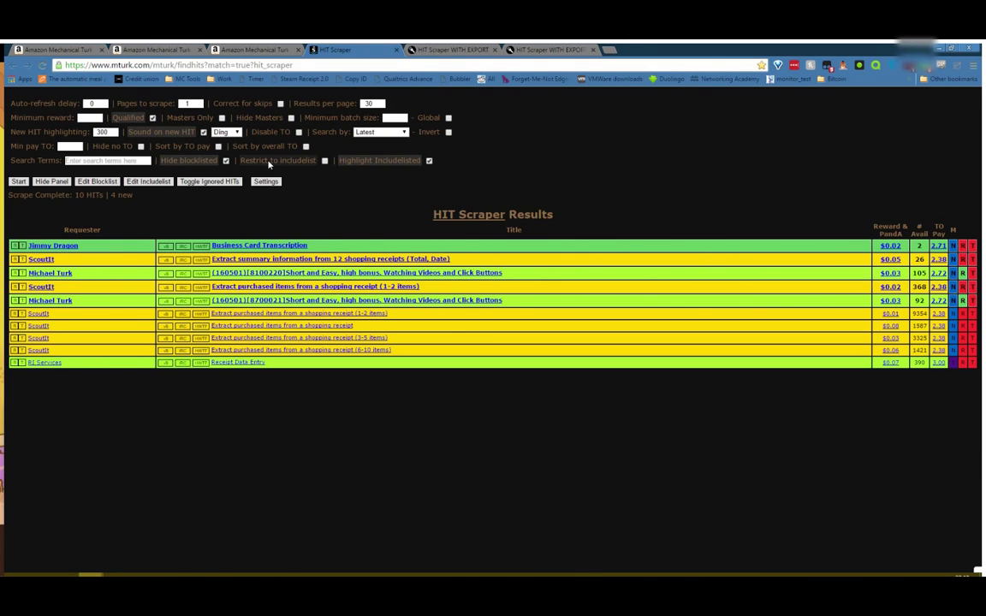
# - Enter a minimum batch size of 100 in the filter settings
pyautogui.click(86, 117)
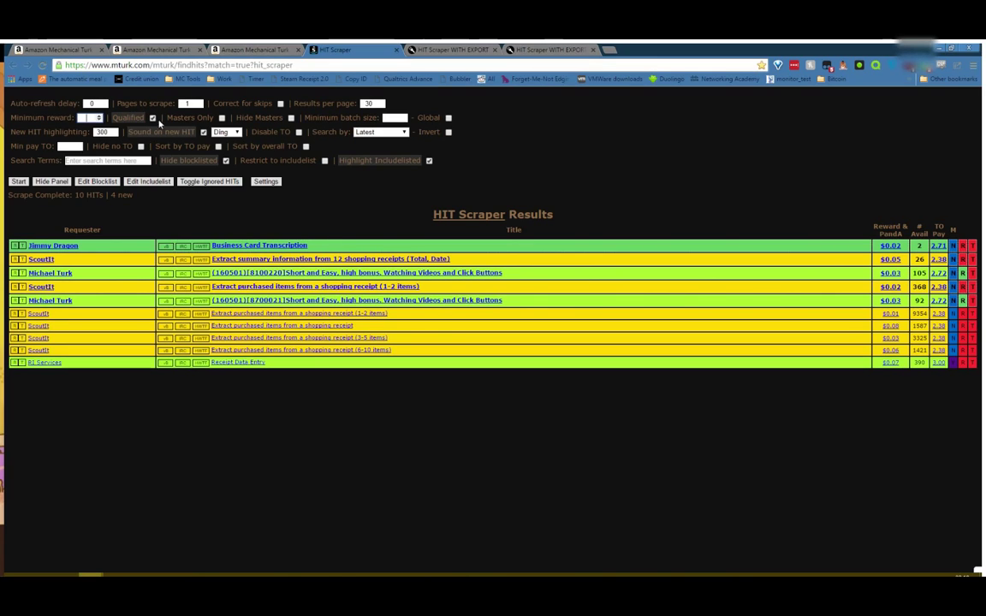
pyautogui.write('1')
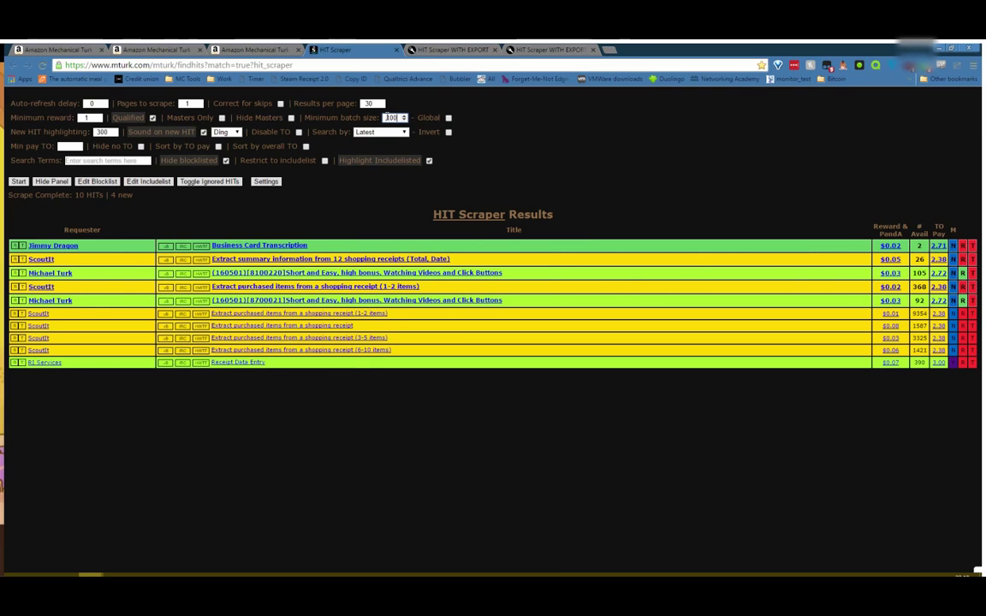
# - Apply the batch size limit globally and rescrape, then clear the minimum reward and rescrape
pyautogui.click(448, 118)
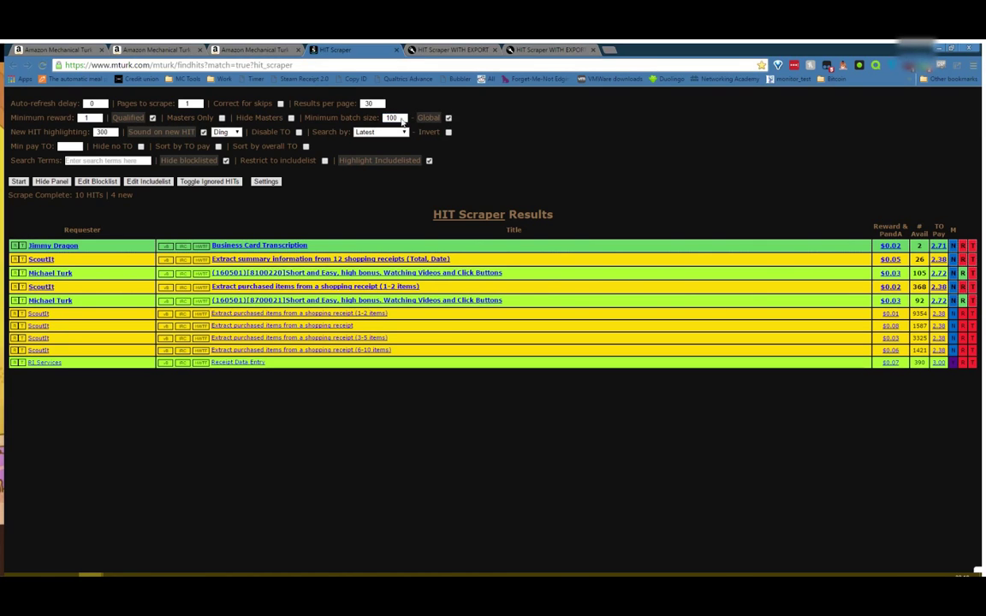
pyautogui.click(20, 183)
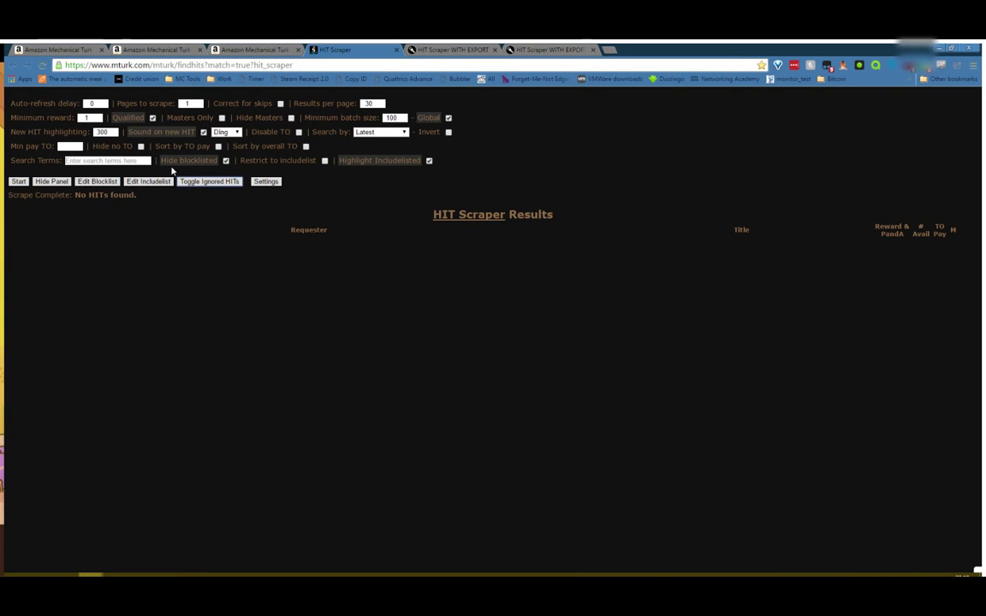
pyautogui.moveTo(92, 119); pyautogui.dragTo(10, 117)
pyautogui.press('BackSpace')
pyautogui.click(18, 181)
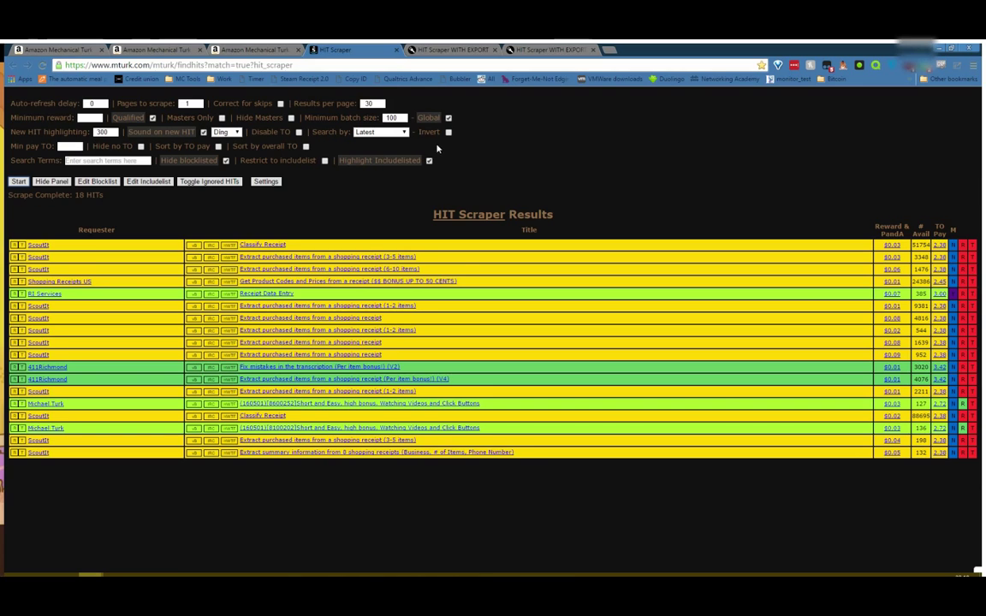
# - Untick Global for the batch size limit and rescrape with the relaxed filters
pyautogui.click(448, 117)
pyautogui.click(19, 181)
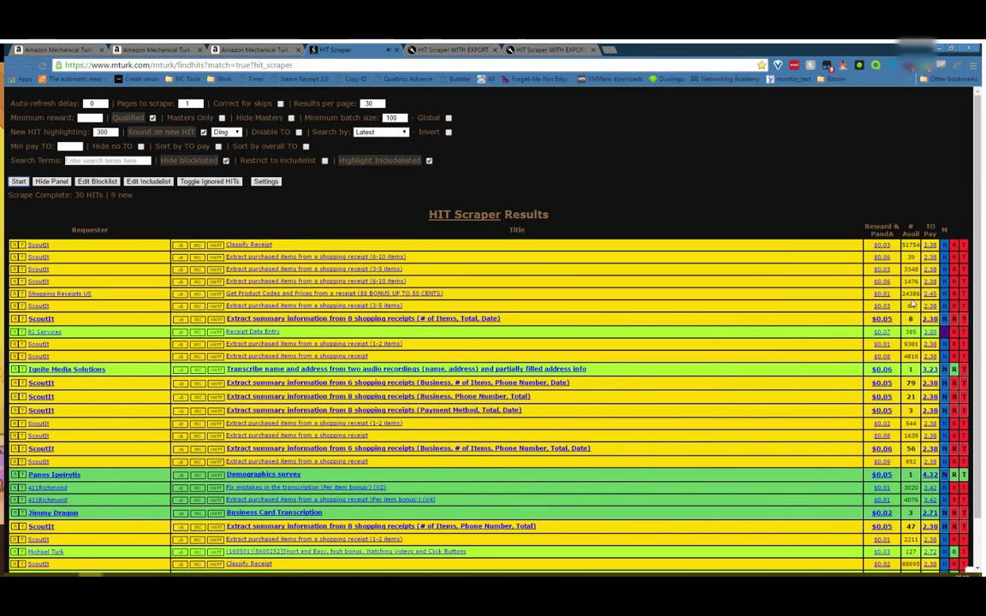
pyautogui.scroll(-1, 800, 450)
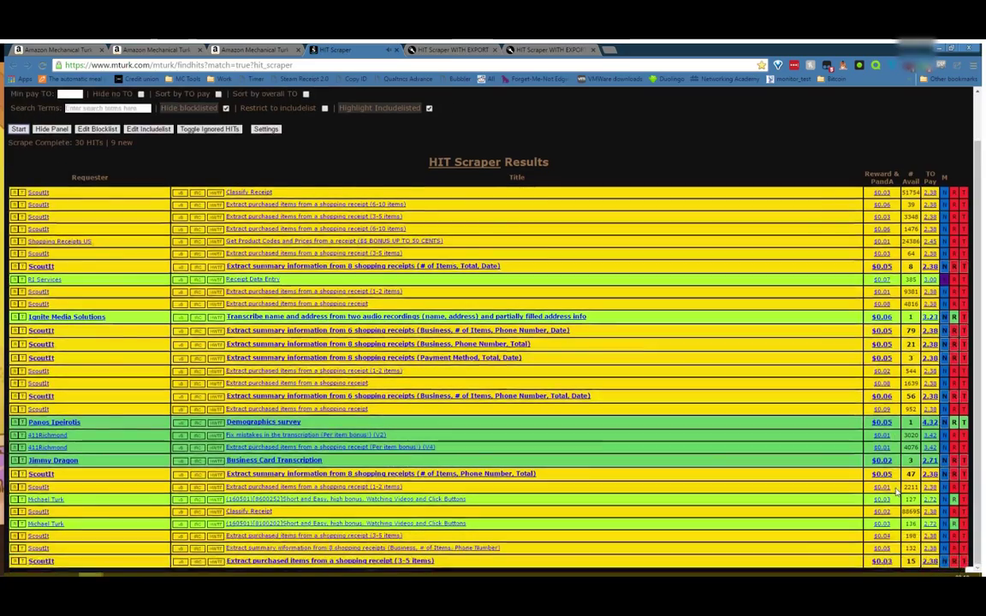
pyautogui.scroll(1, 299, 457)
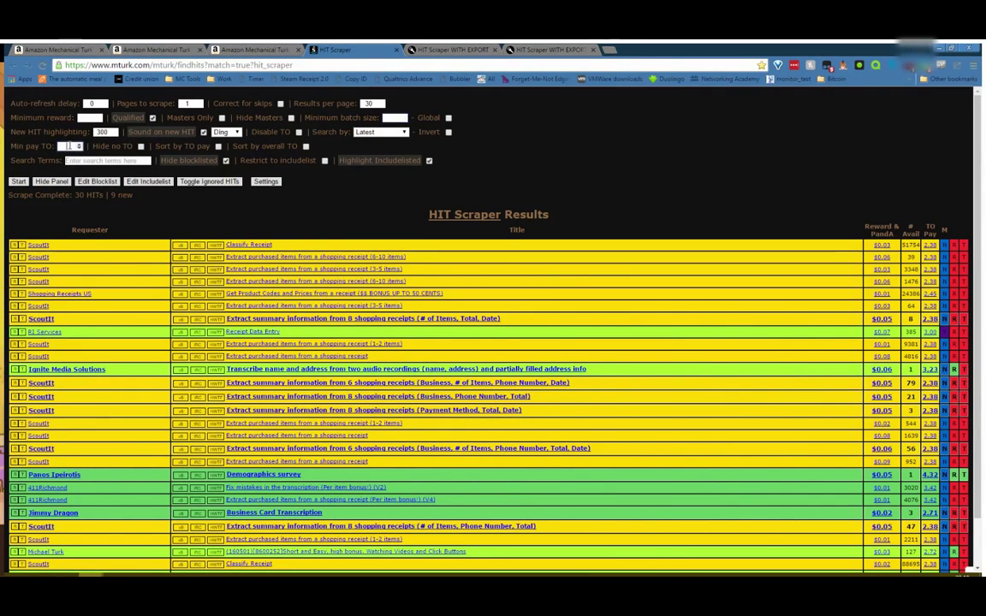
# - Set a minimum TO pay of 3, rescrape, and show the HITs hidden by the filter
pyautogui.click(62, 146)
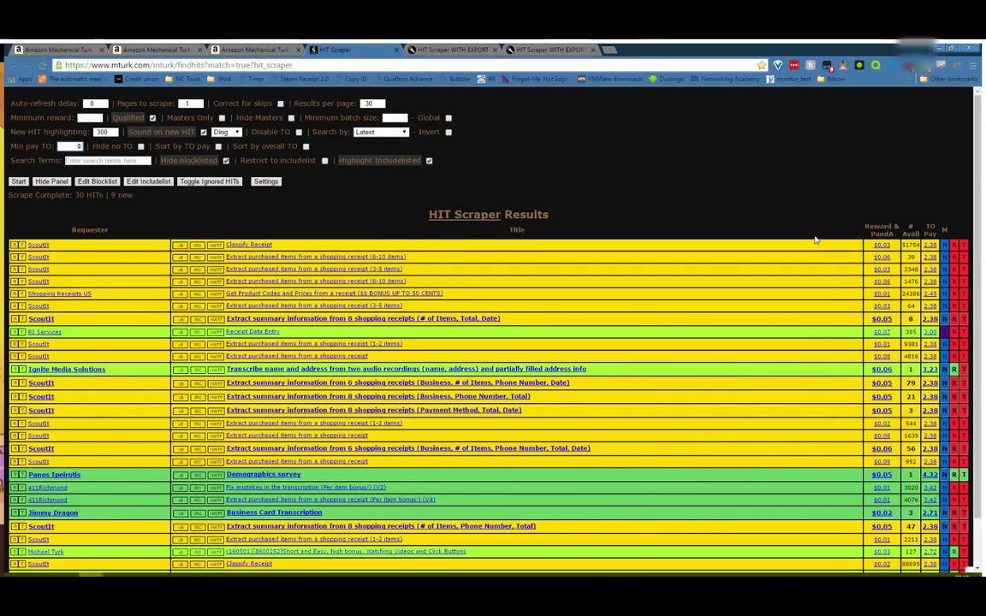
pyautogui.moveTo(930, 247)
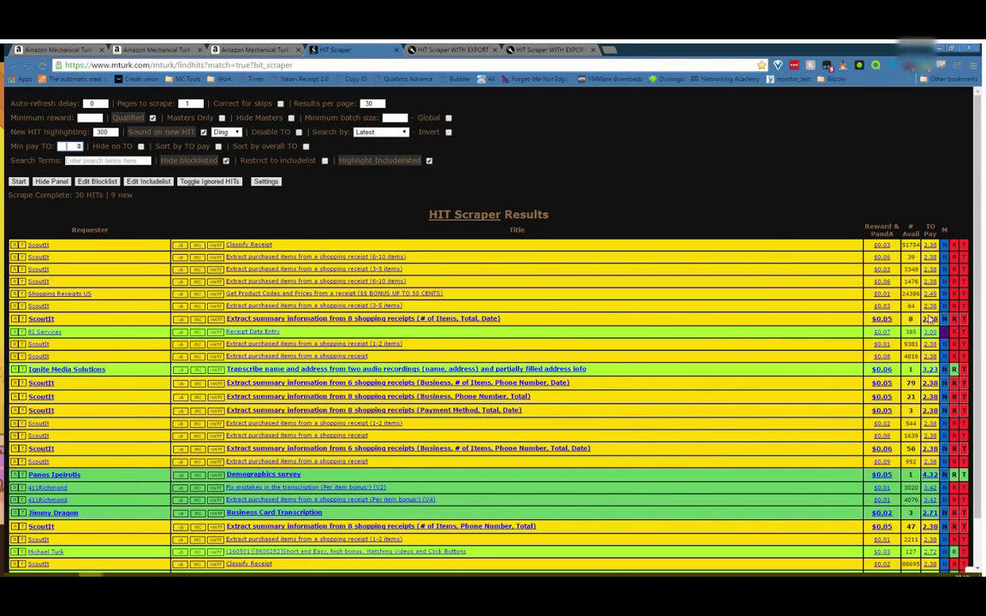
pyautogui.moveTo(931, 458)
pyautogui.click(15, 181)
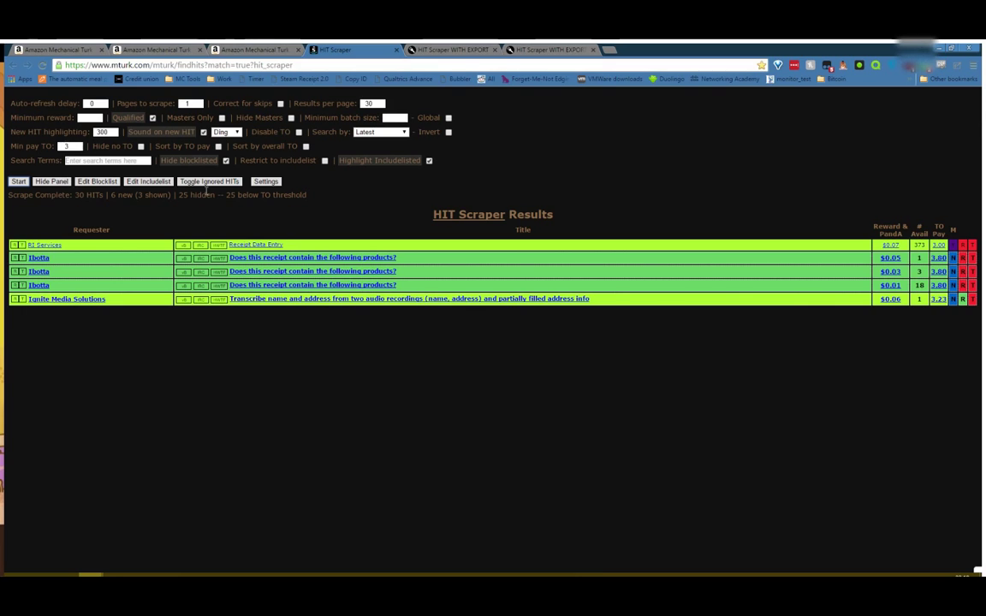
pyautogui.click(199, 182)
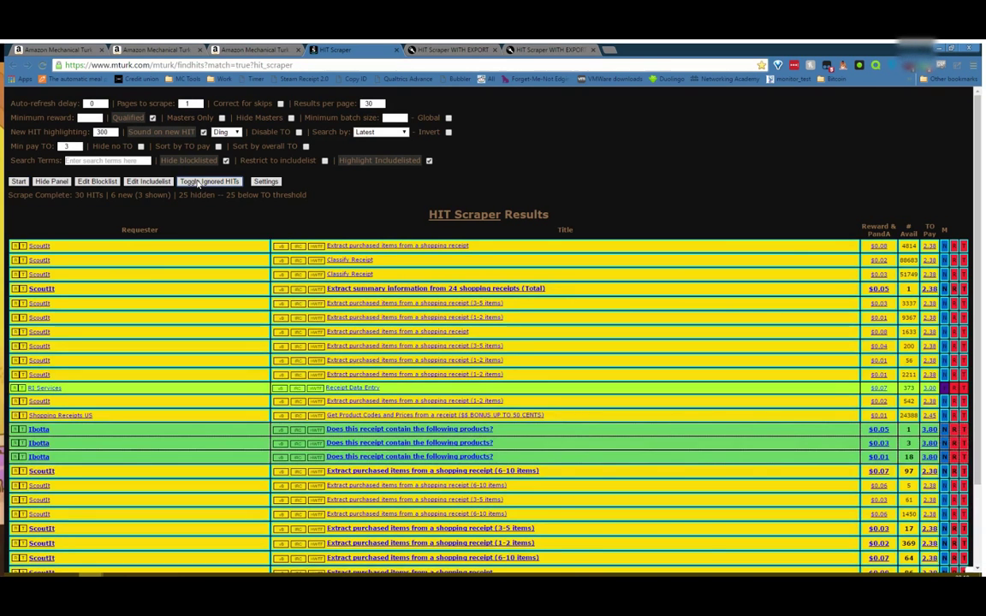
# - Toggle the ignored HITs off and on to compare, ending with the 25 below-threshold HITs hidden
pyautogui.click(198, 182)
pyautogui.click(199, 182)
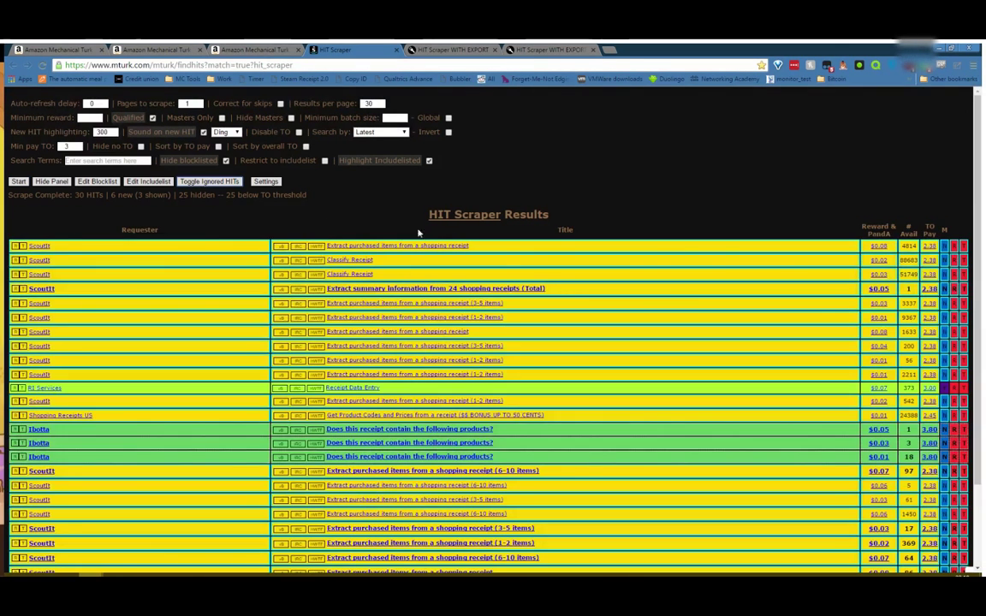
pyautogui.scroll(-2, 426, 362)
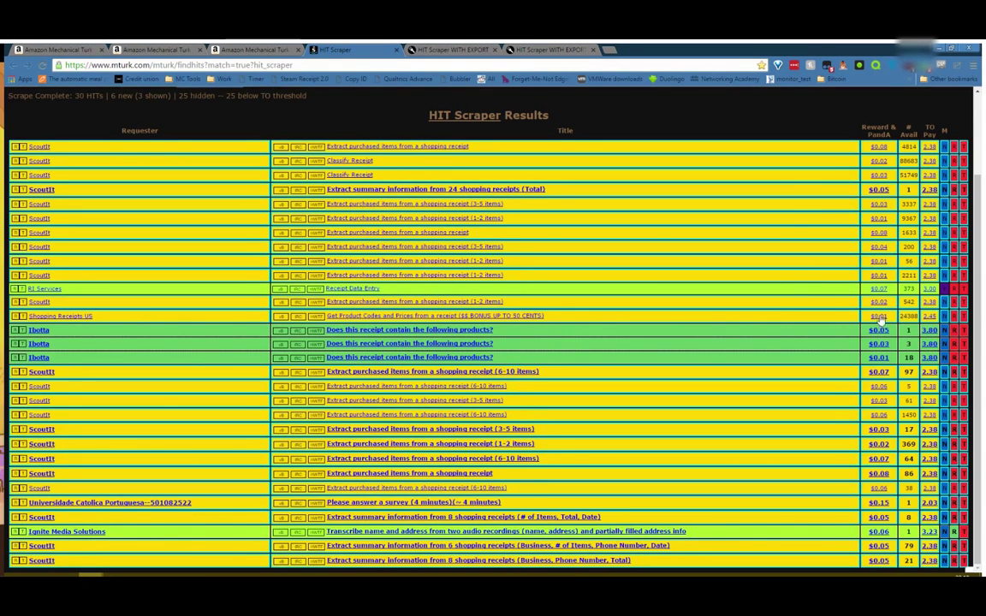
pyautogui.scroll(2, 198, 212)
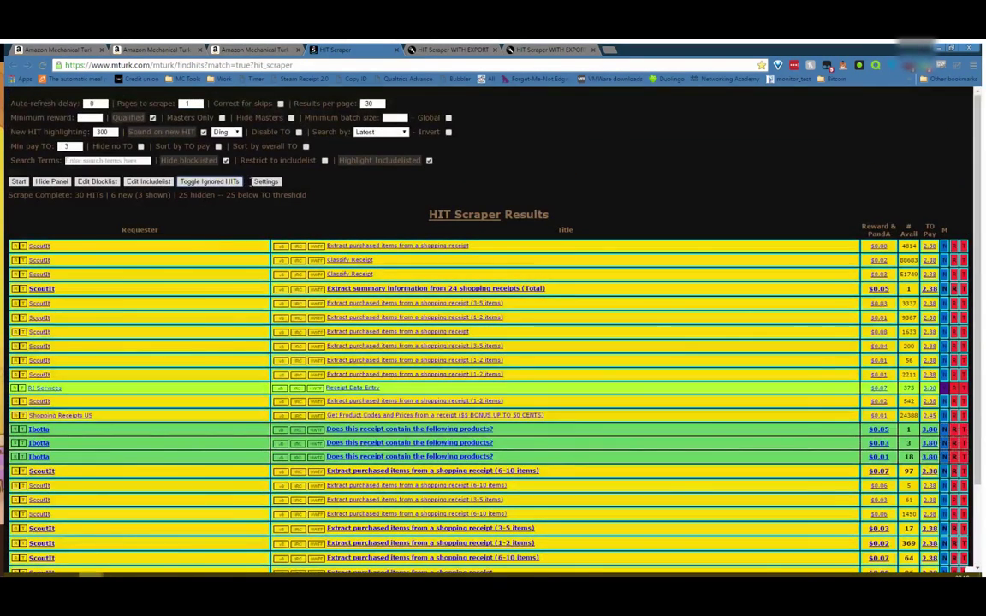
pyautogui.click(211, 183)
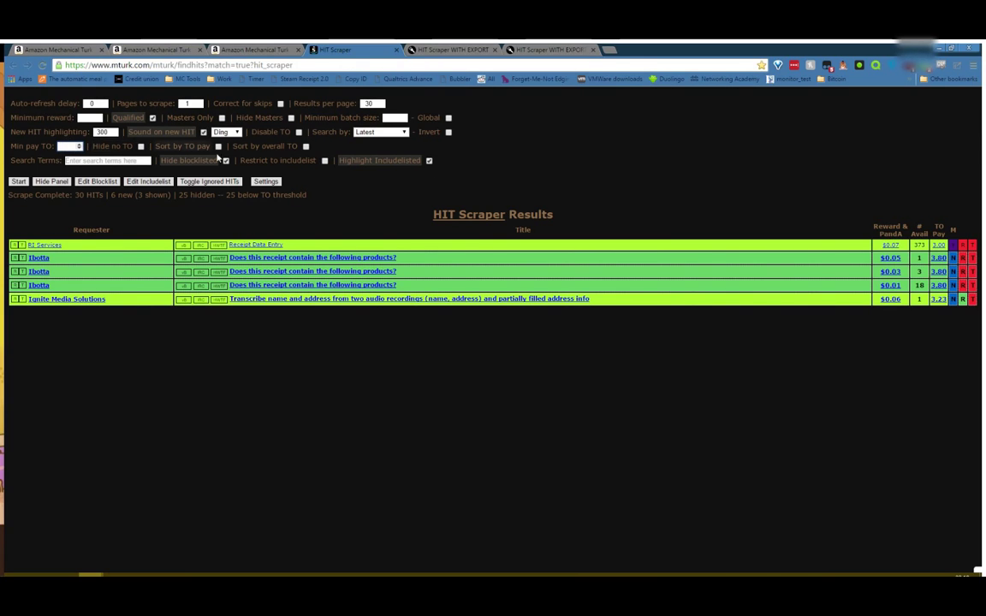
# - Rescrape with no TO pay minimum, sort by TO pay and rescrape, then turn the sort off
pyautogui.moveTo(940, 247)
pyautogui.click(18, 182)
pyautogui.click(218, 146)
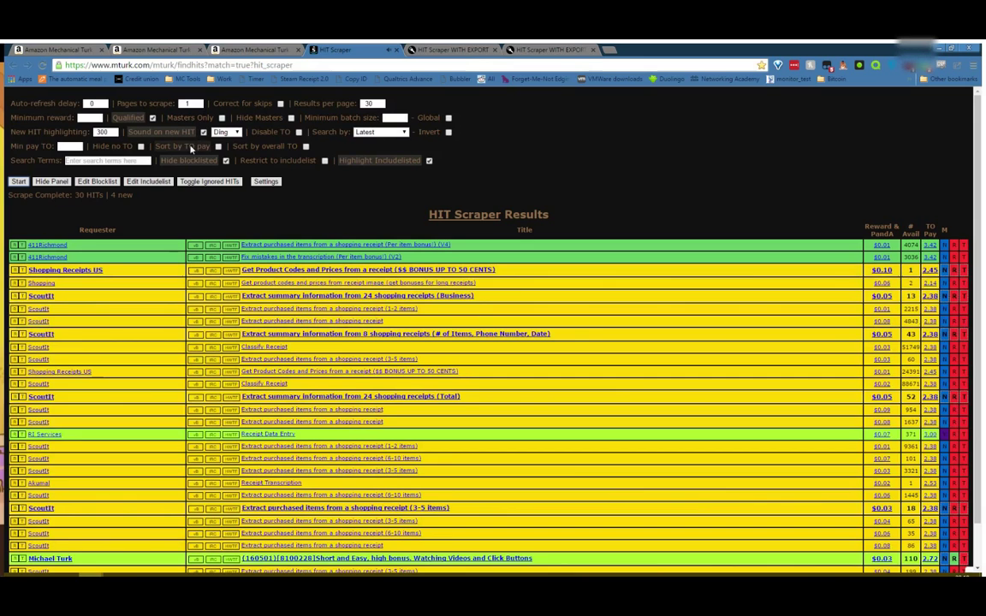
pyautogui.click(18, 181)
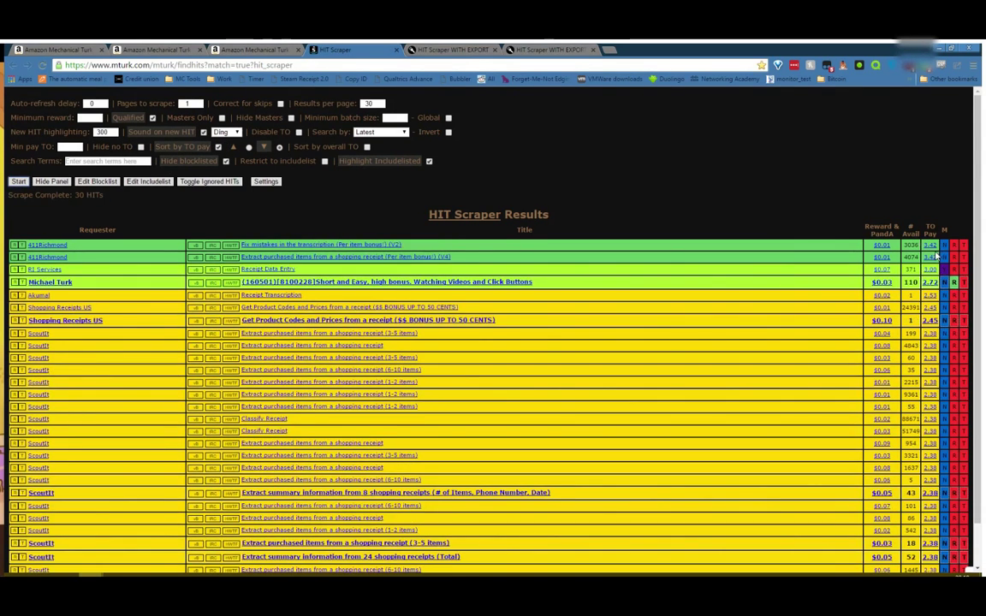
pyautogui.scroll(-1, 941, 257)
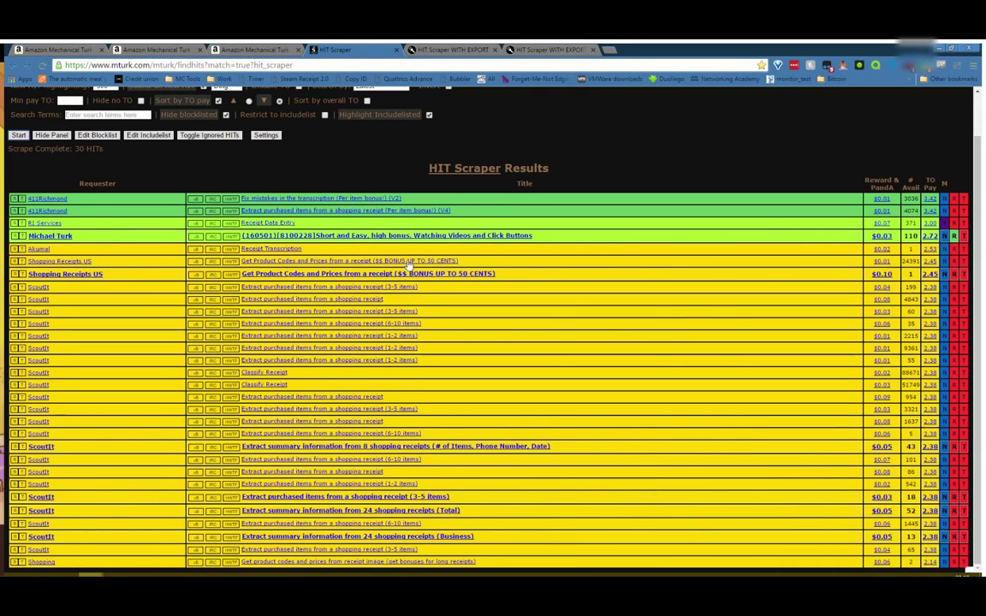
pyautogui.scroll(1, 942, 257)
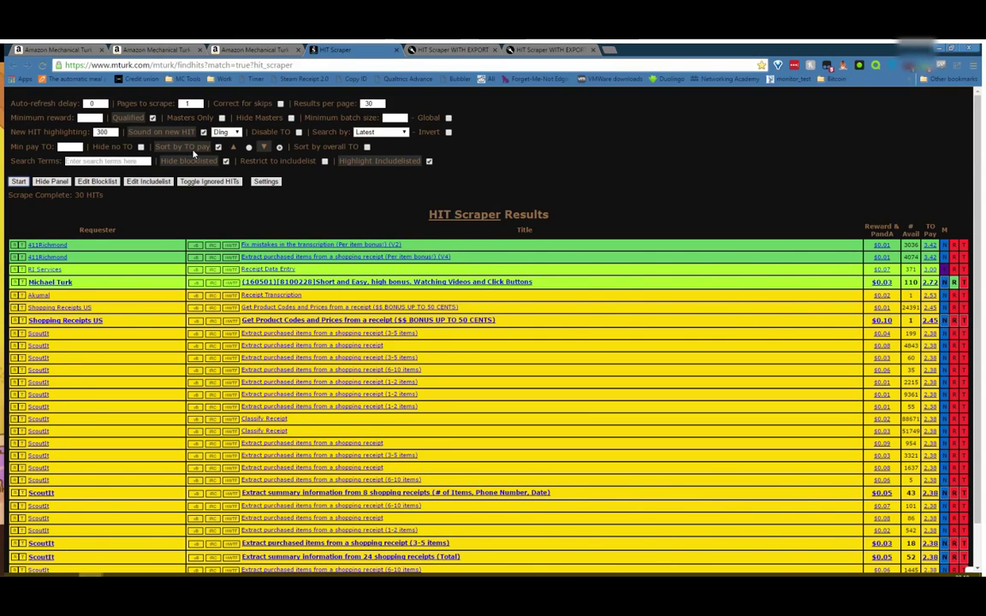
pyautogui.click(219, 146)
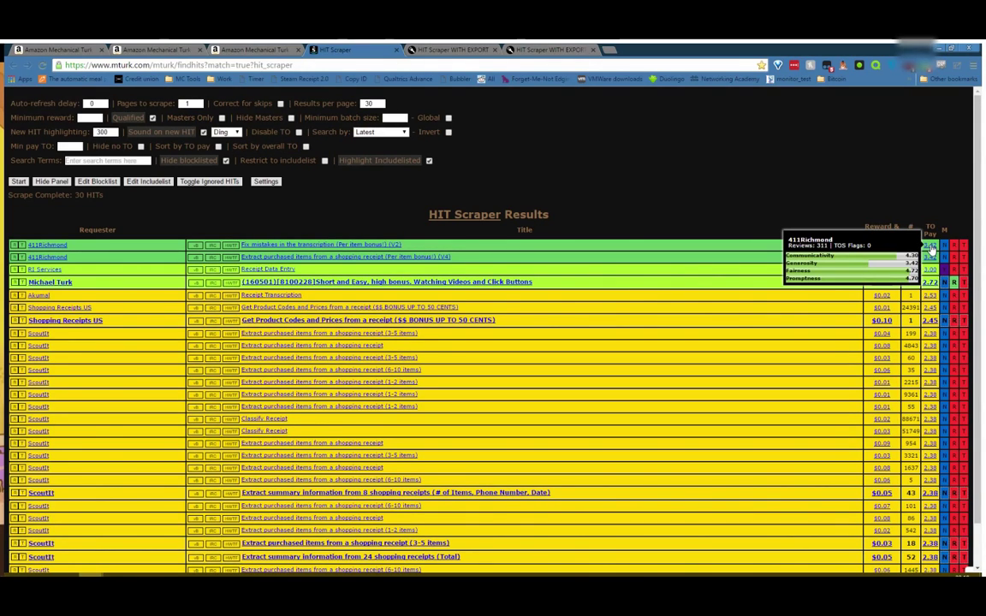
# - Rescrape with Sort by overall TO enabled and inspect the reordered HITs' TO pay ratings
pyautogui.click(305, 146)
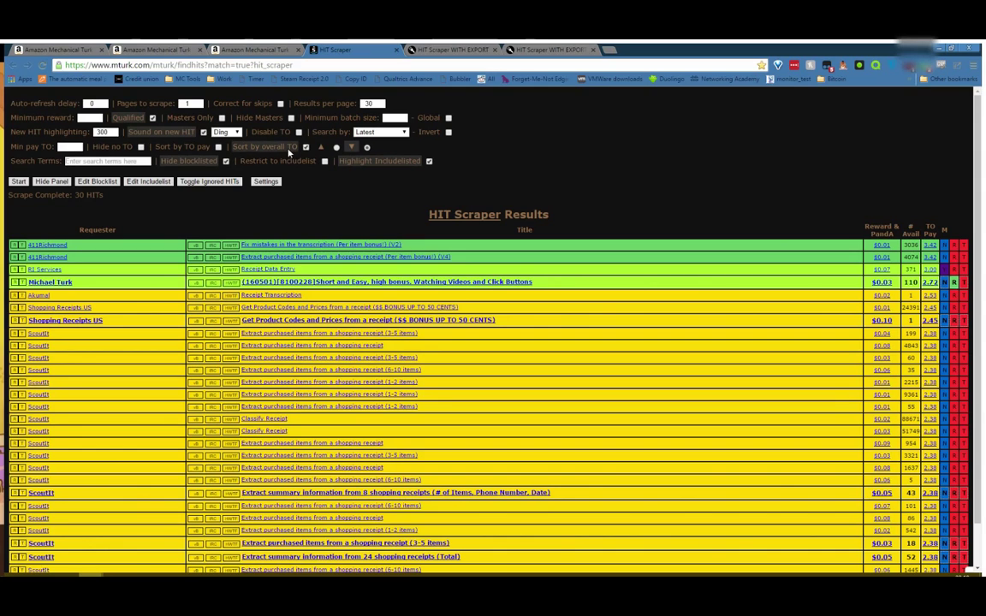
pyautogui.click(18, 181)
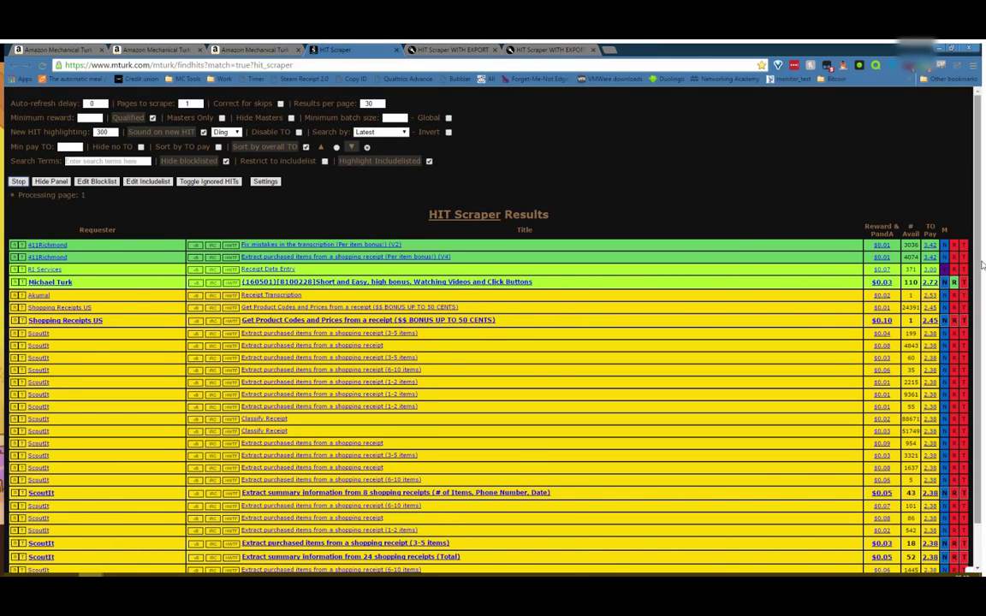
pyautogui.scroll(-1, 930, 284)
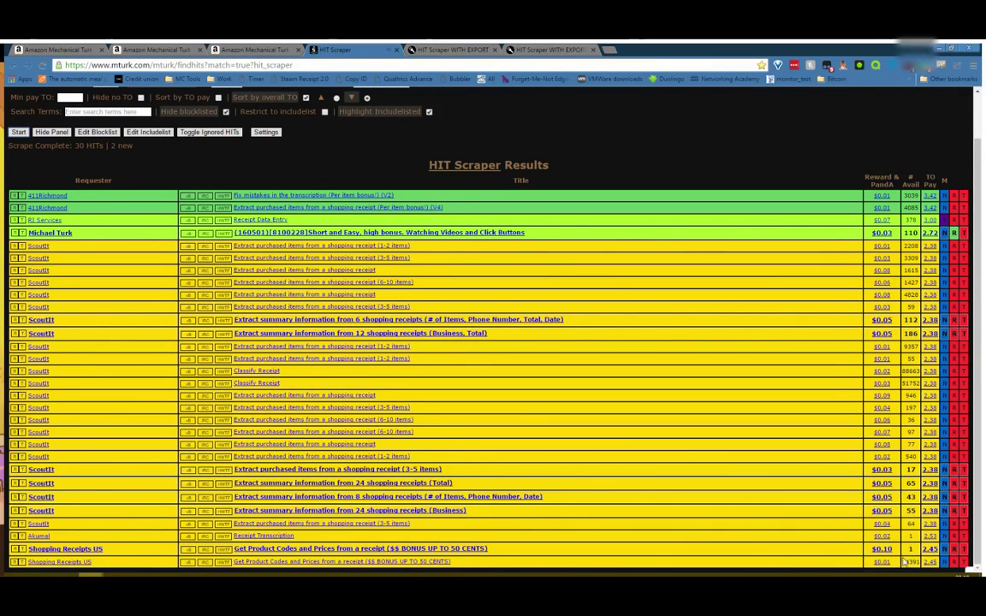
pyautogui.moveTo(927, 552)
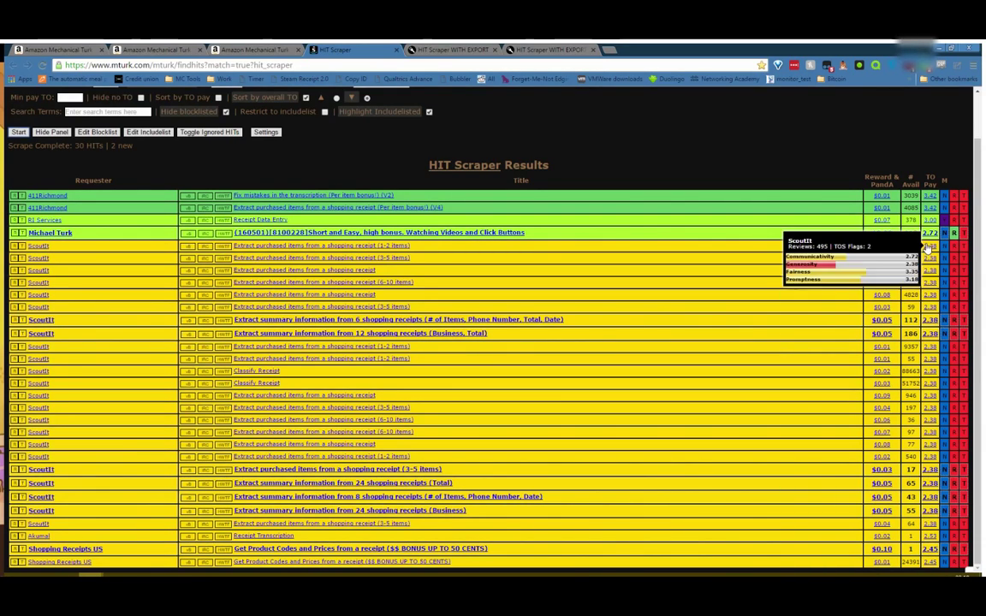
pyautogui.moveTo(926, 239)
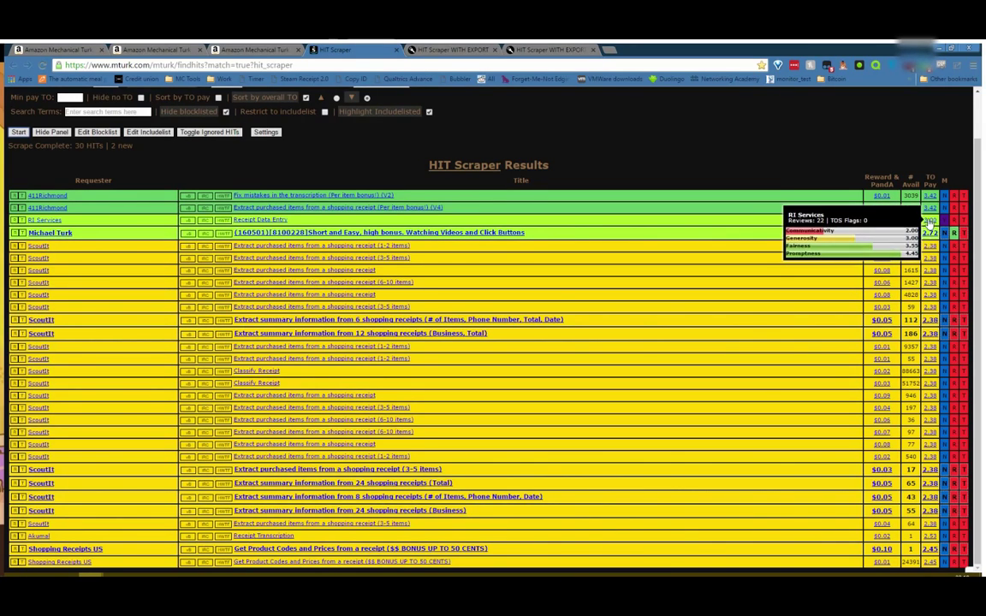
pyautogui.scroll(1, 366, 191)
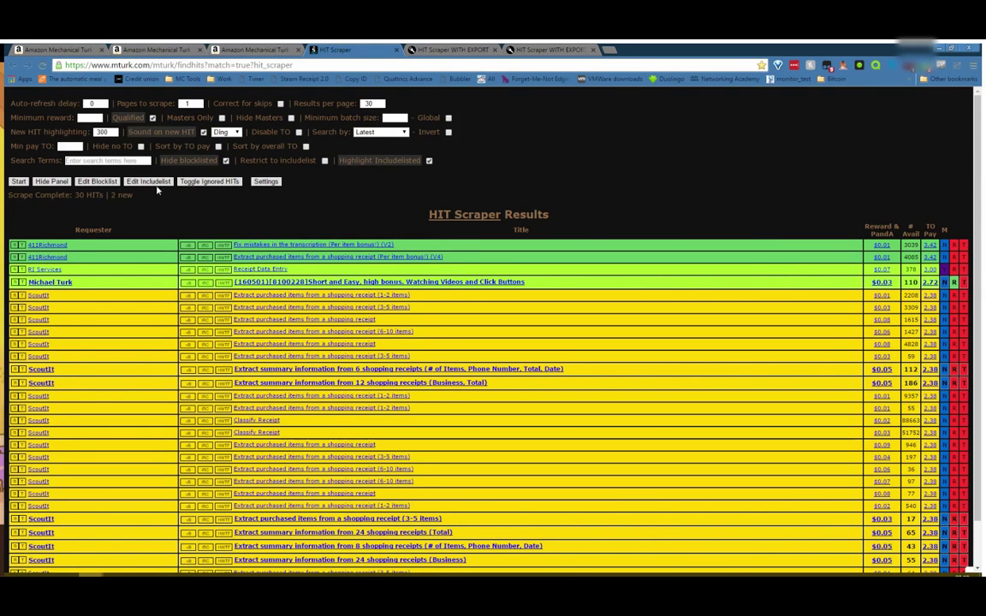
pyautogui.click(97, 182)
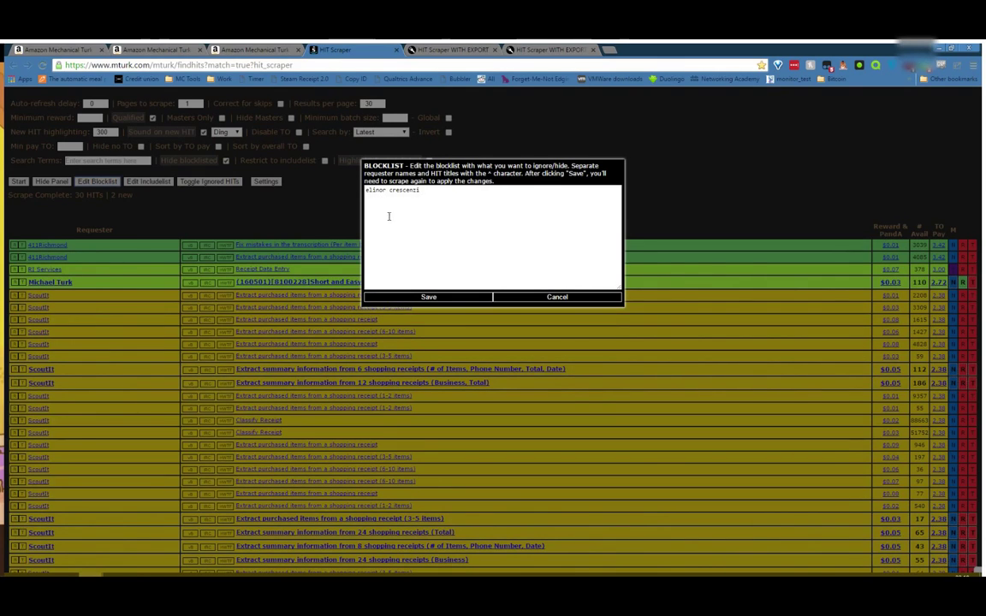
pyautogui.click(529, 299)
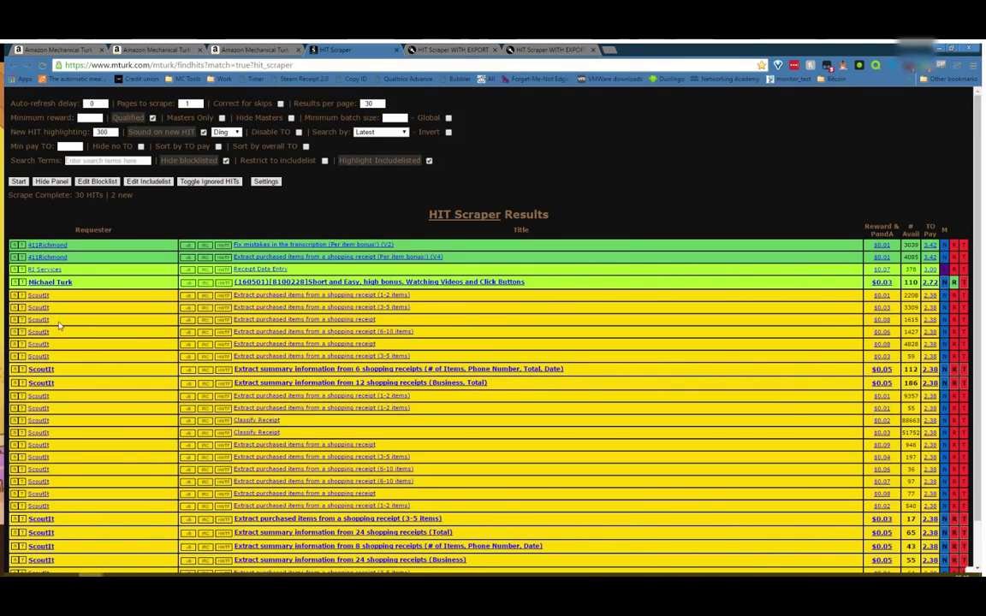
pyautogui.click(14, 295)
pyautogui.click(504, 213)
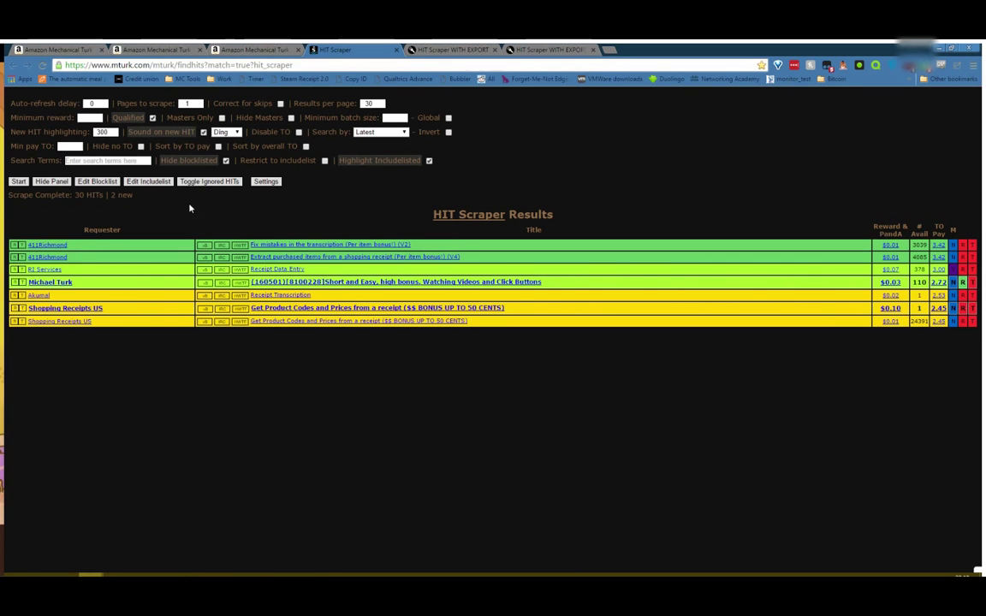
pyautogui.click(198, 160)
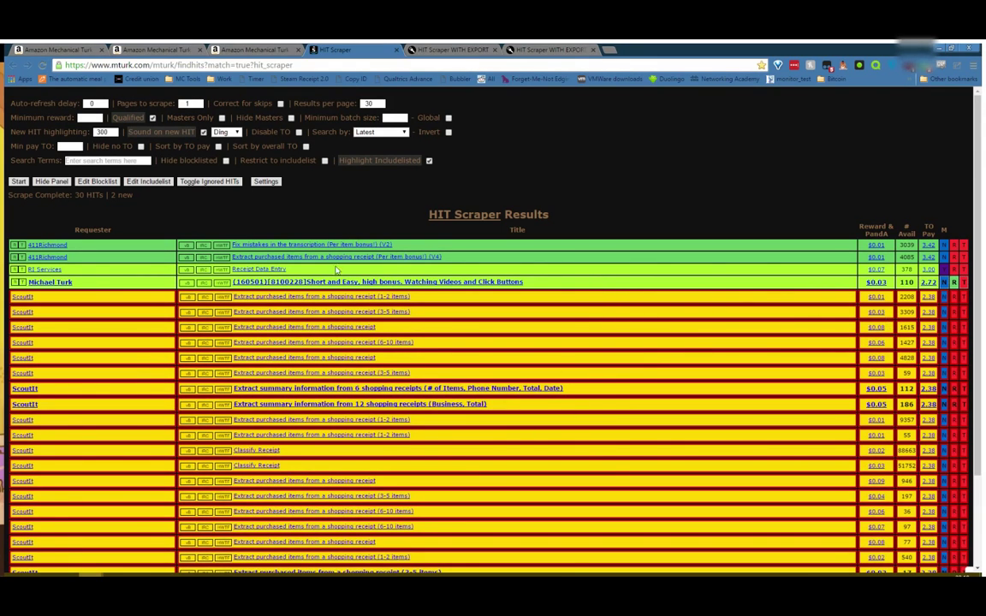
pyautogui.doubleClick(198, 161)
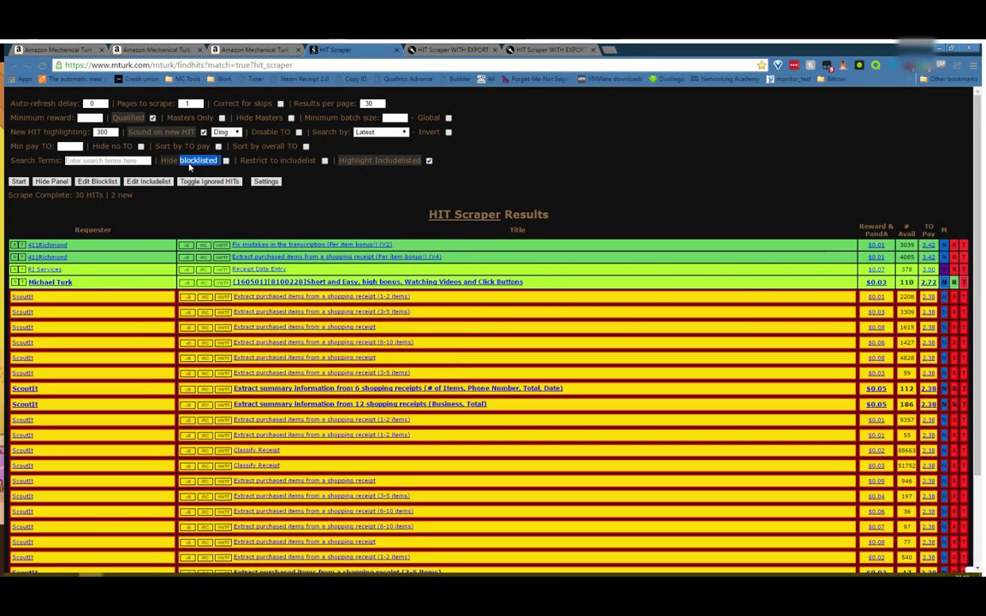
pyautogui.click(198, 160)
pyautogui.click(397, 203)
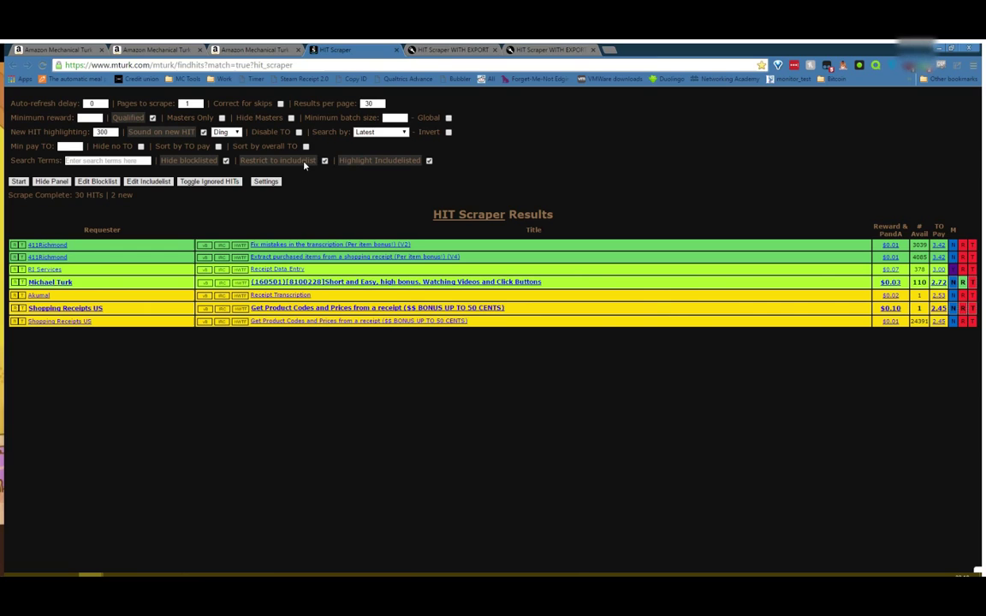
# - Append ^411Richmond to the includelist, save it, and rescrape the HITs
pyautogui.click(147, 182)
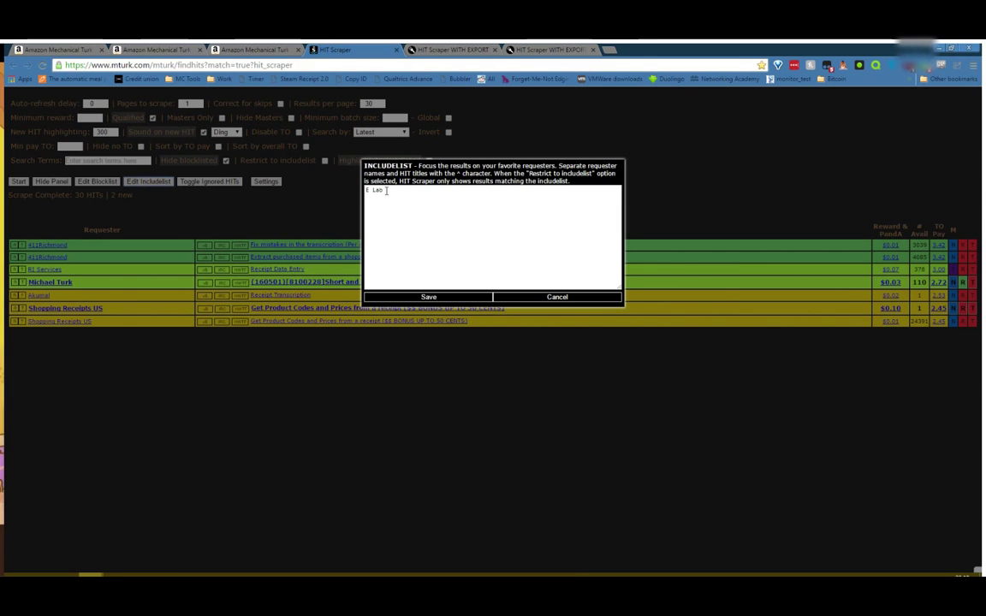
pyautogui.click(557, 296)
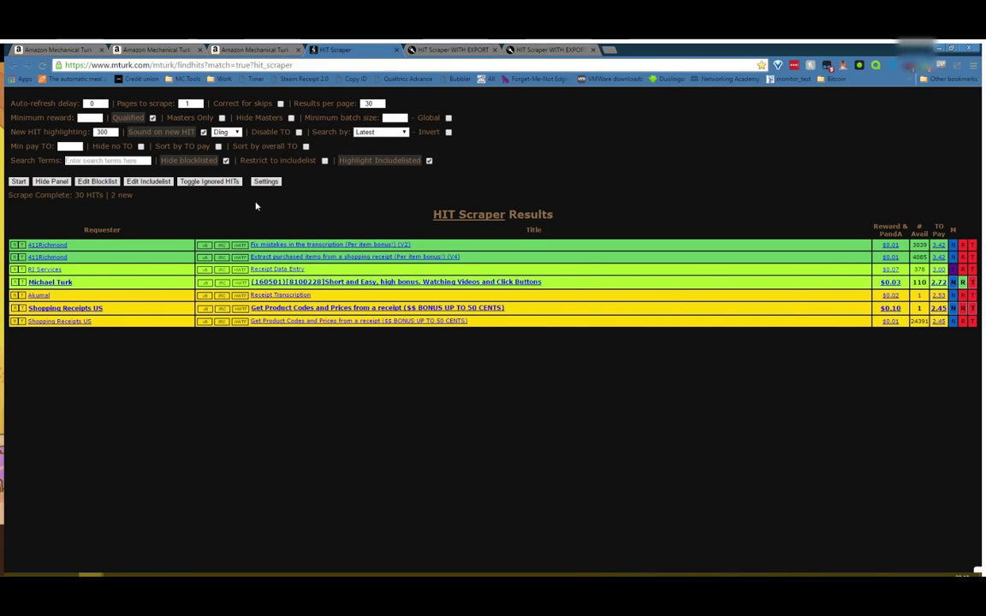
pyautogui.click(148, 182)
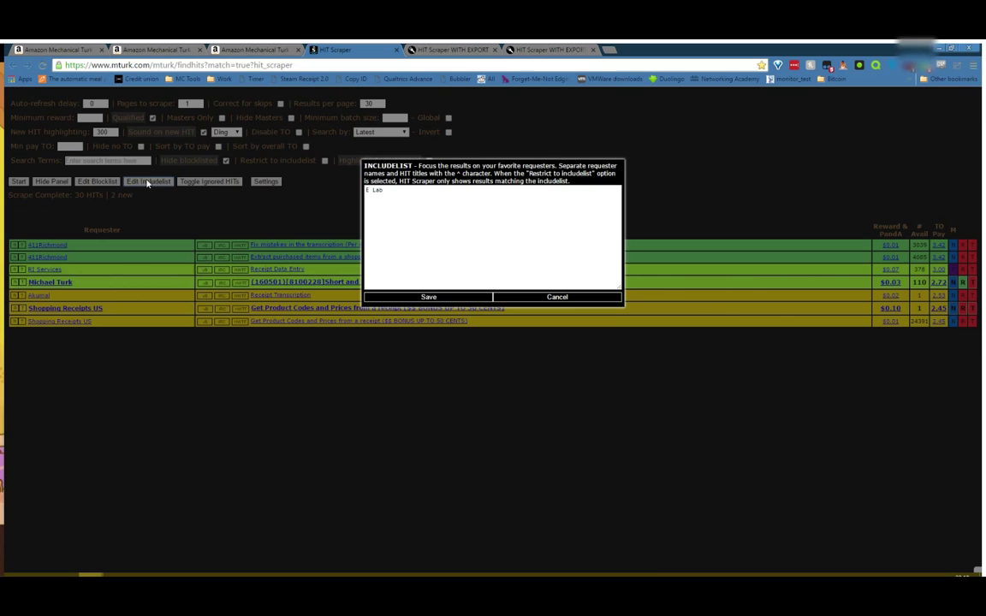
pyautogui.write('^')
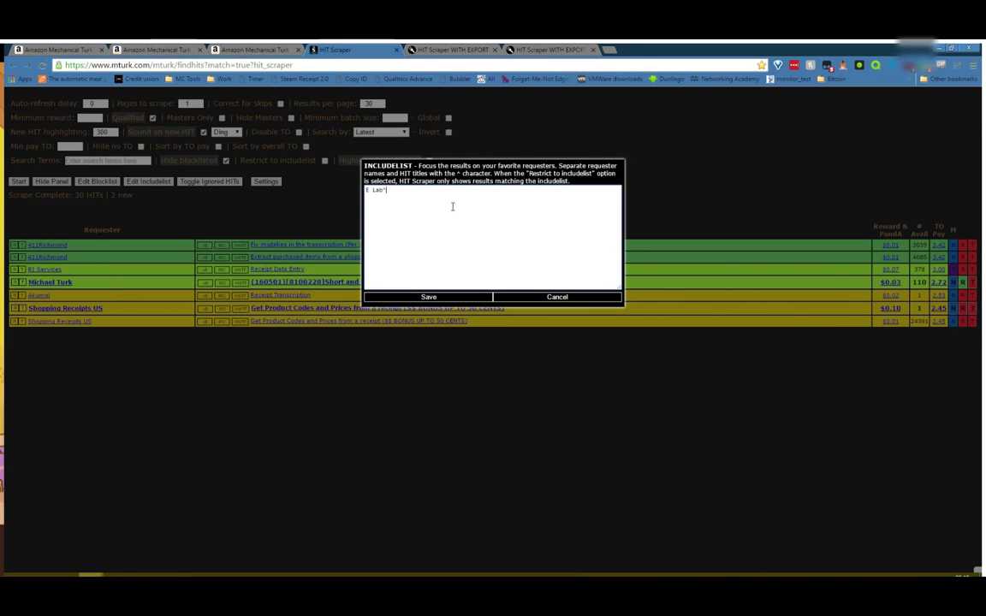
pyautogui.write('411Richmond')
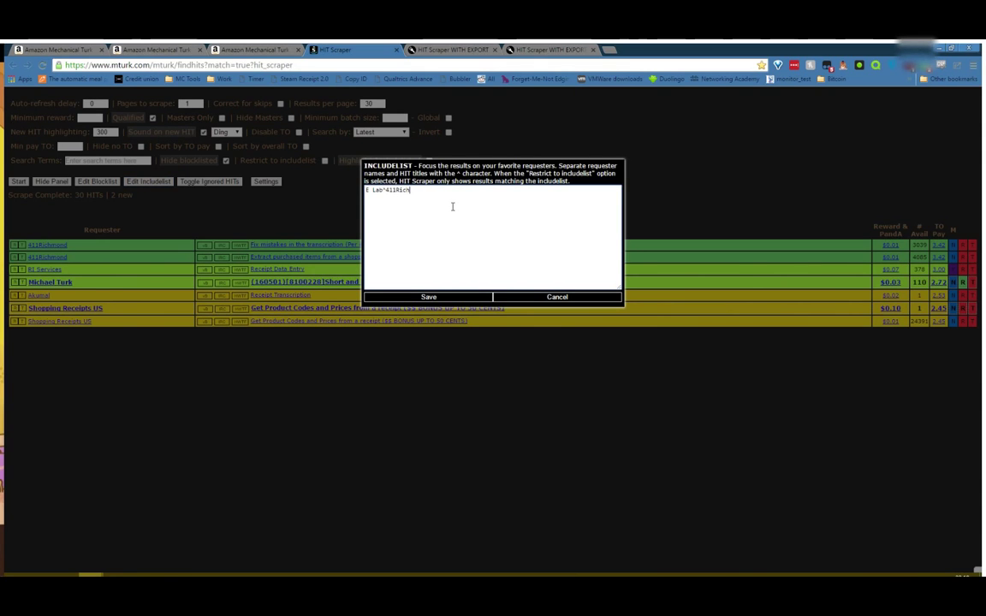
pyautogui.click(419, 297)
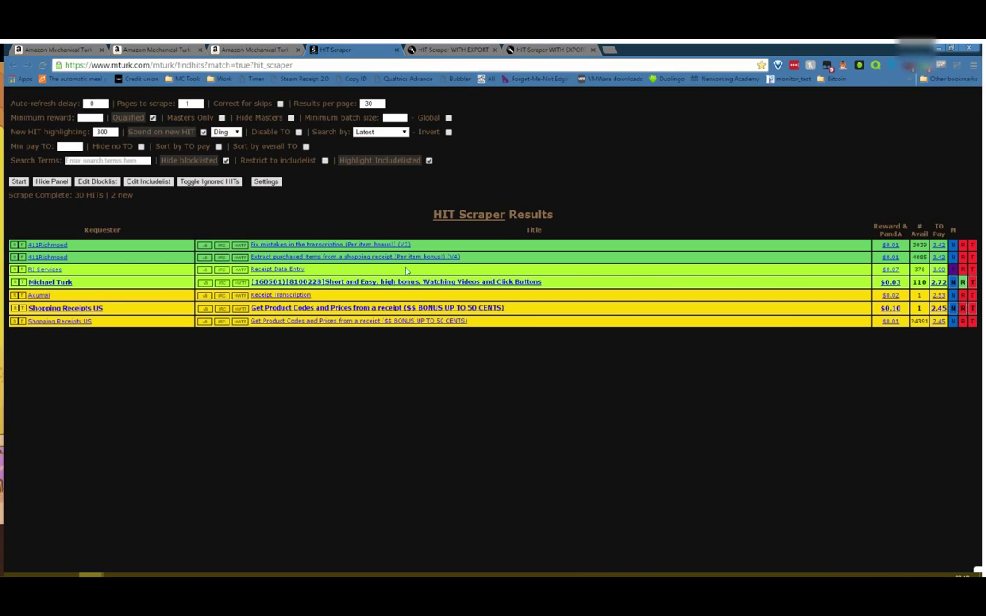
pyautogui.click(20, 181)
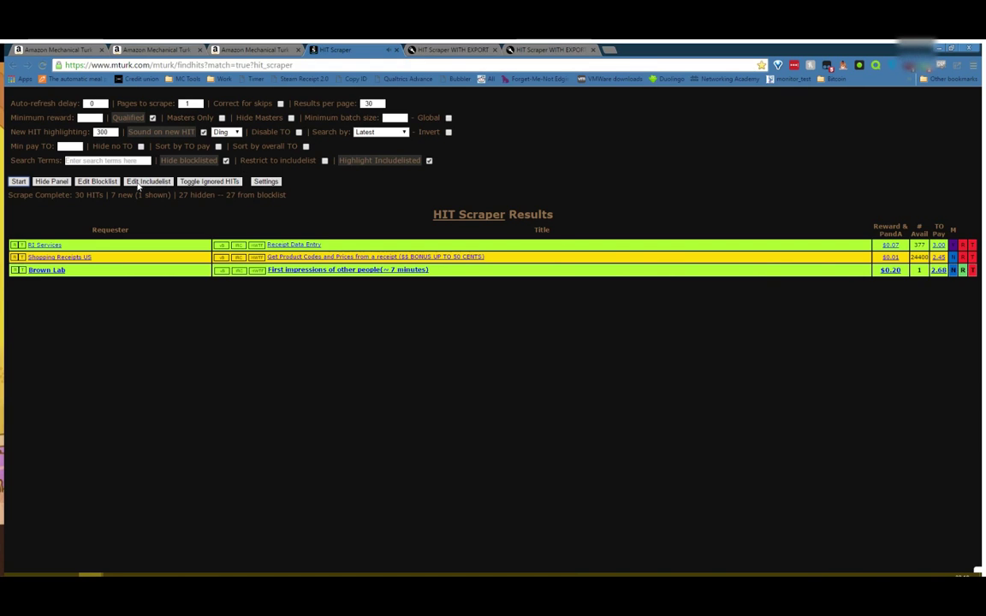
# - Replace the 411Richmond includelist entry with 'RI Service' and save
pyautogui.click(170, 181)
pyautogui.moveTo(466, 198); pyautogui.dragTo(388, 193)
pyautogui.write('RI Services')
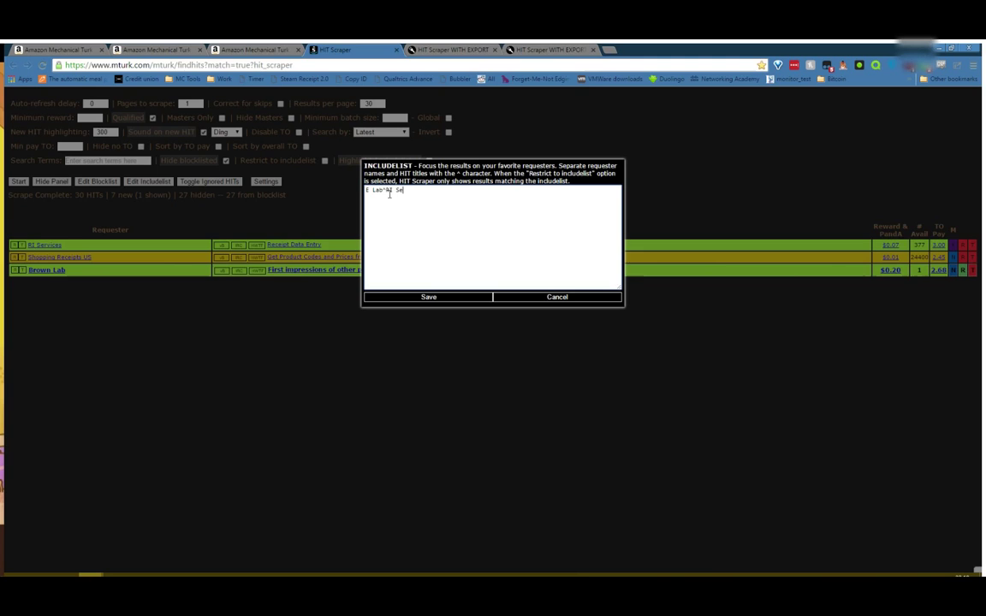
pyautogui.click(437, 297)
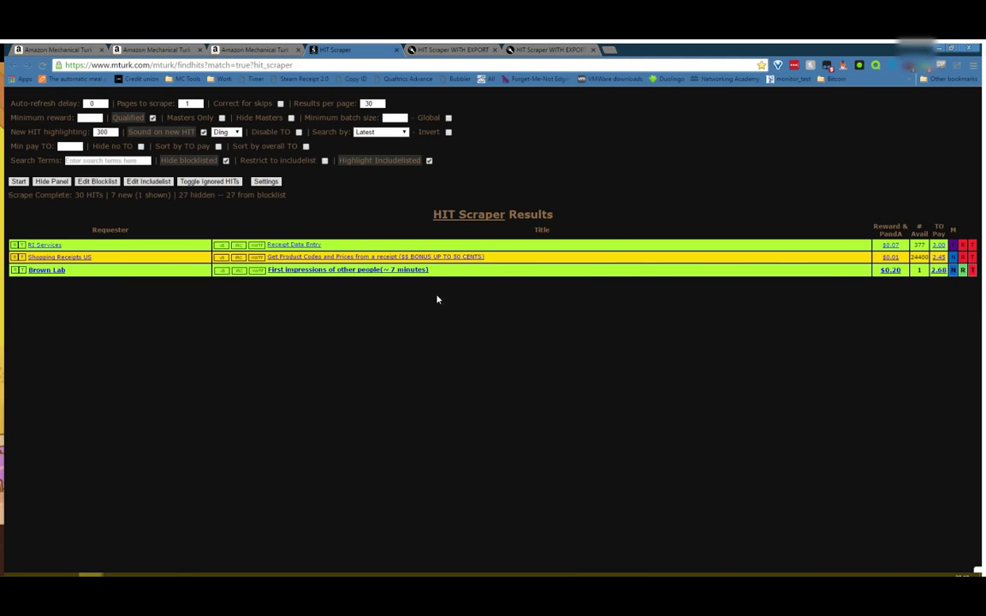
# - Rerun the scrape so the RI Services HIT shows as includelisted
pyautogui.click(18, 182)
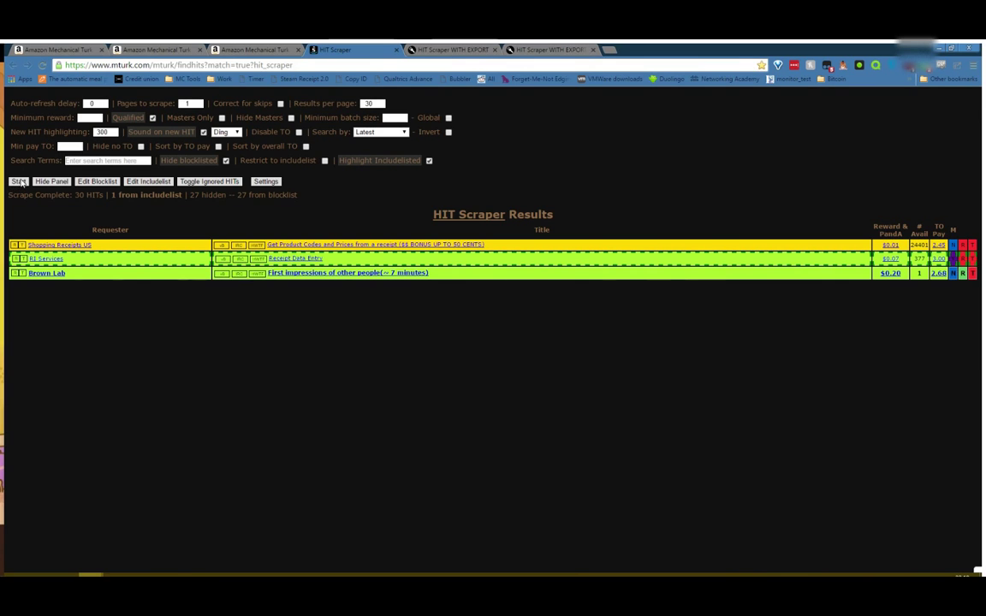
# - Collapse and re-expand the options panel above the results twice
pyautogui.click(53, 181)
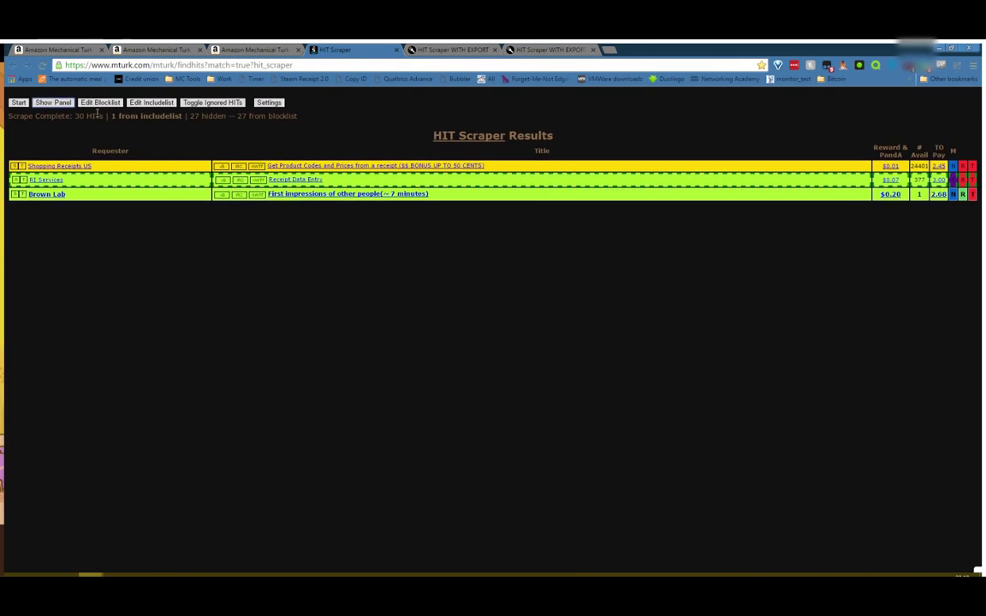
pyautogui.click(53, 103)
pyautogui.click(53, 182)
pyautogui.click(53, 101)
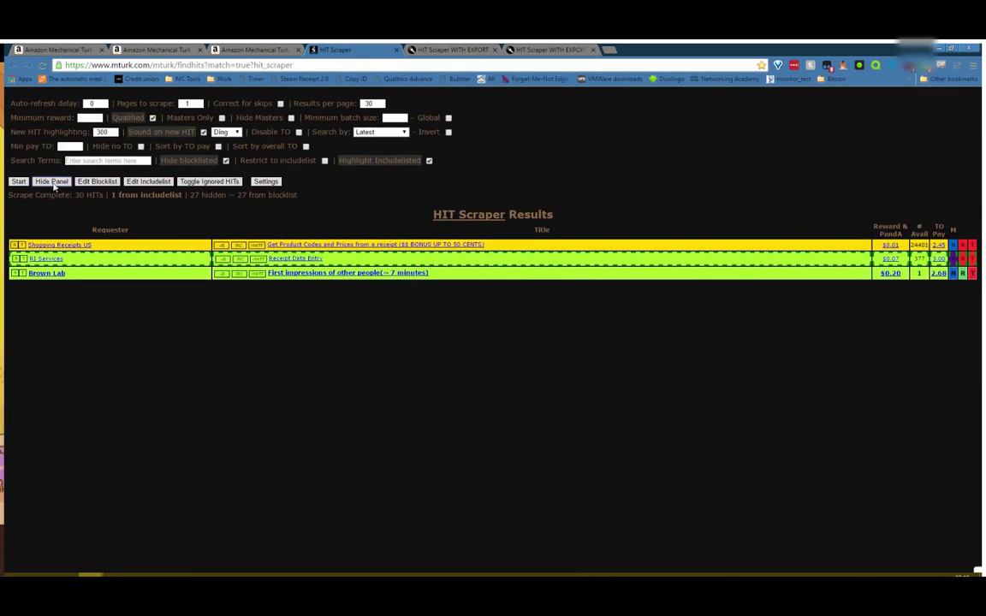
# - Review the blocklist and includelist without saving, toggle ignored HITs, and open Settings
pyautogui.click(104, 182)
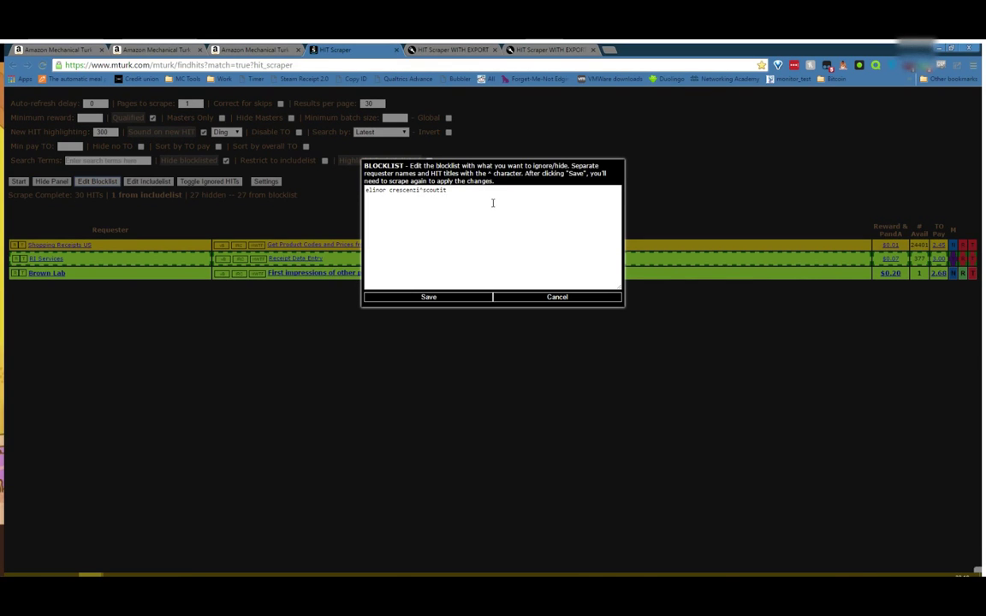
pyautogui.doubleClick(420, 190)
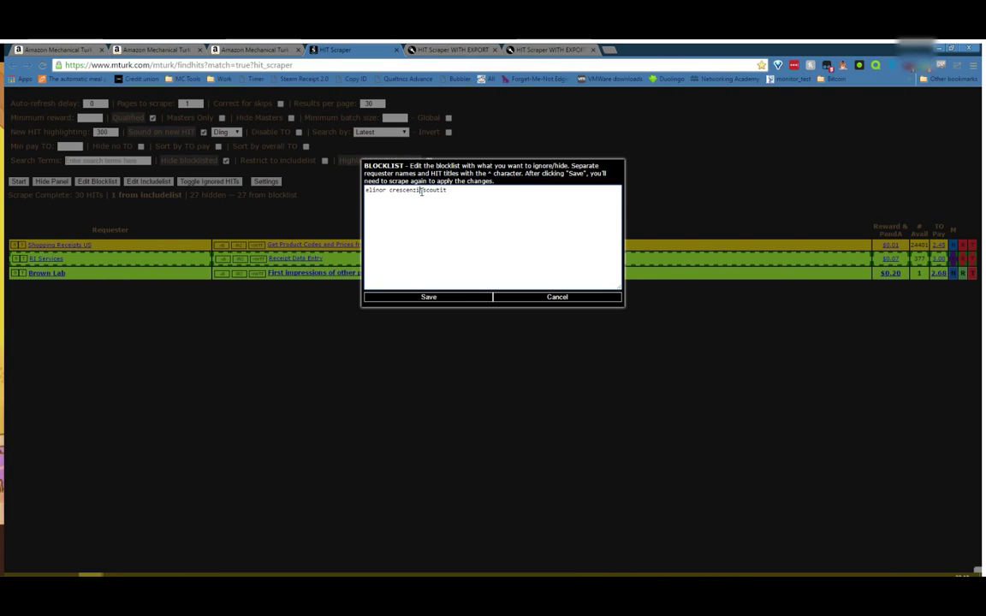
pyautogui.click(473, 192)
pyautogui.write('^')
pyautogui.click(557, 298)
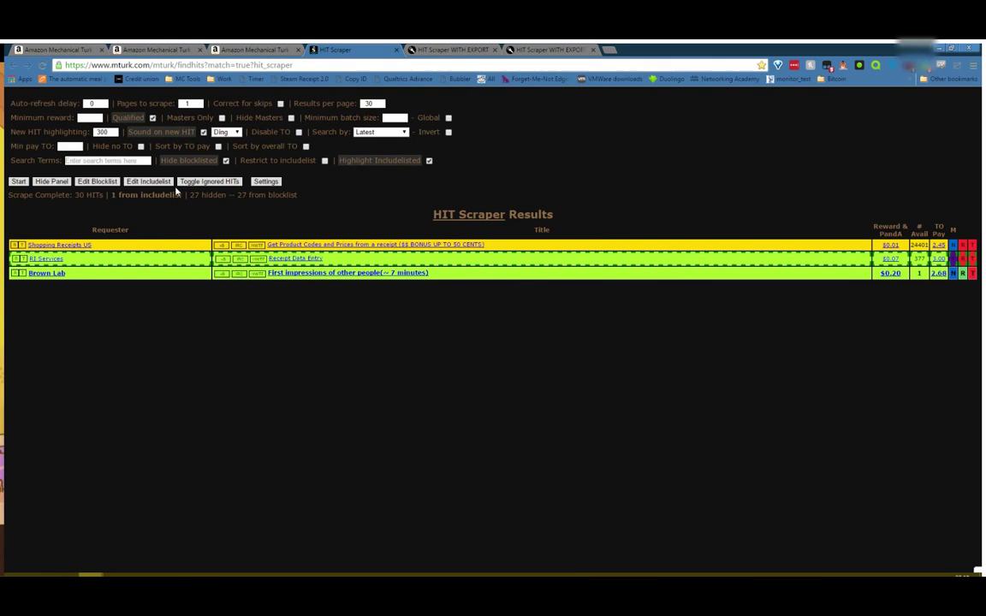
pyautogui.click(148, 182)
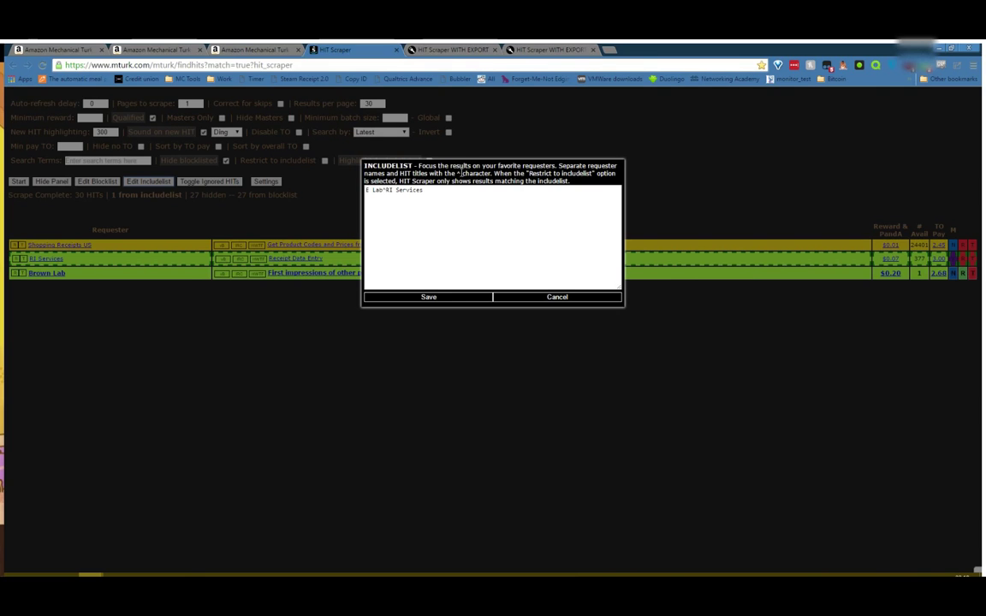
pyautogui.click(556, 297)
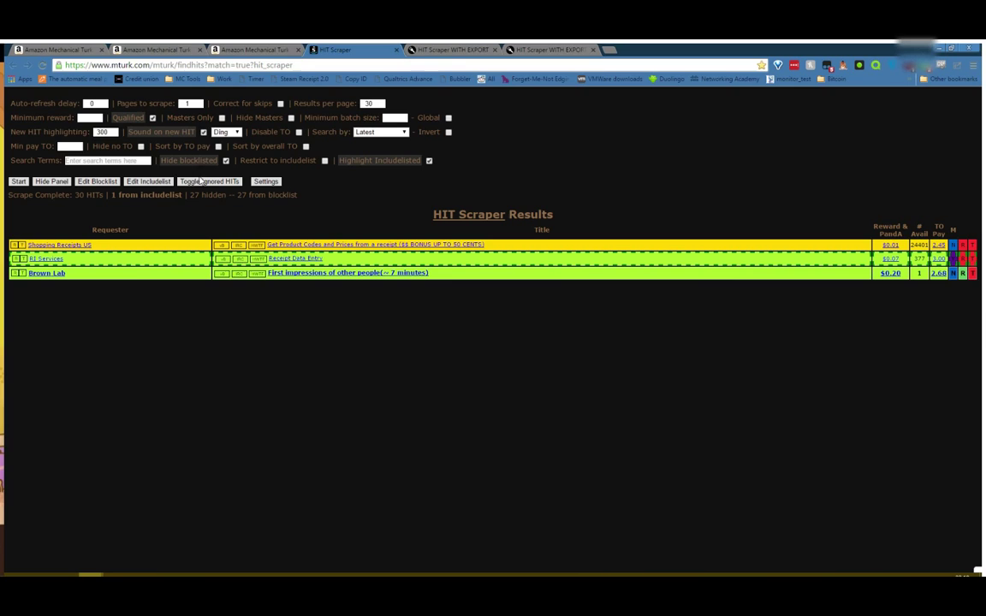
pyautogui.click(197, 181)
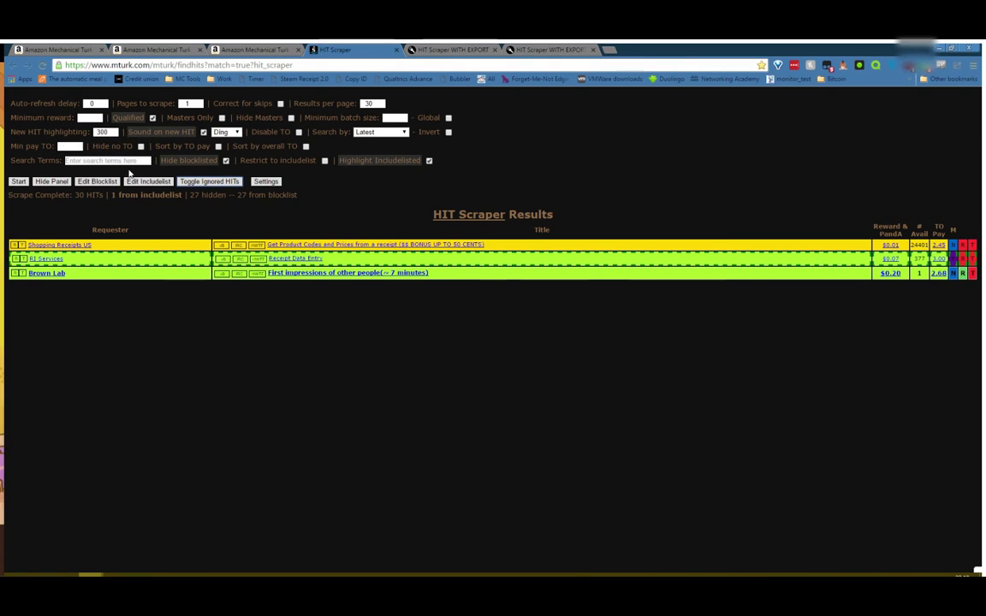
pyautogui.click(268, 183)
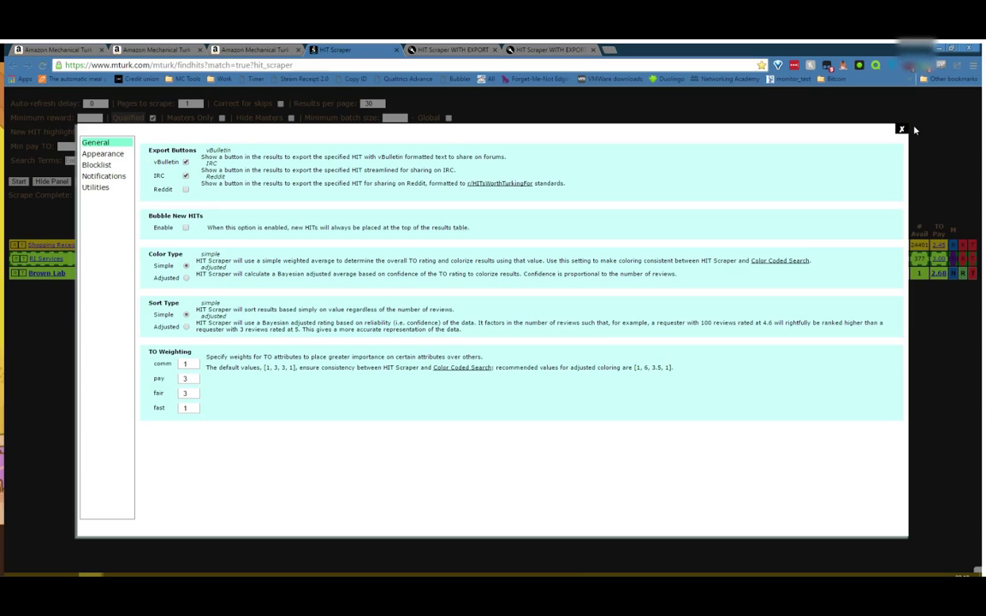
pyautogui.click(901, 130)
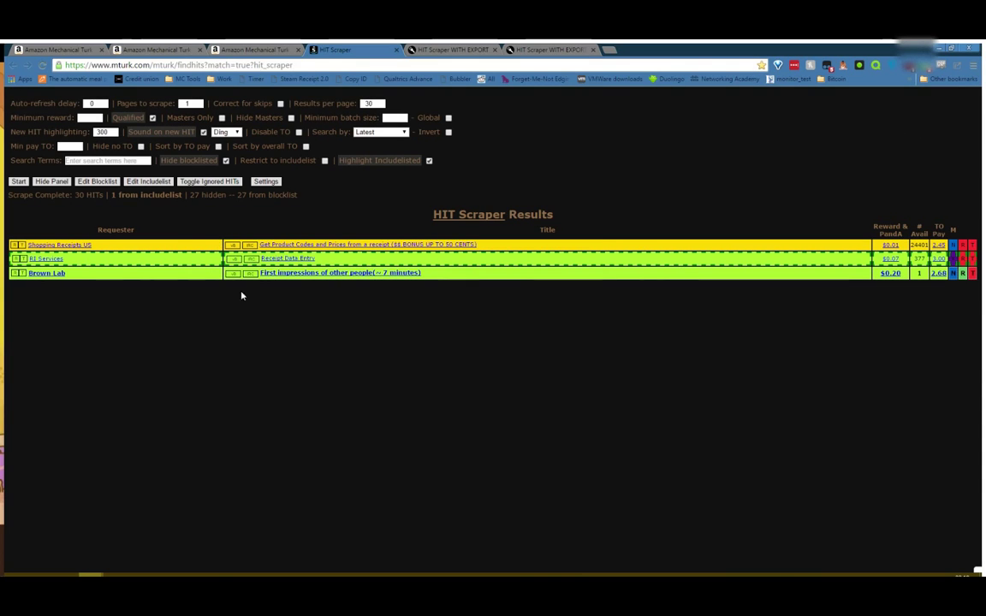
pyautogui.click(265, 182)
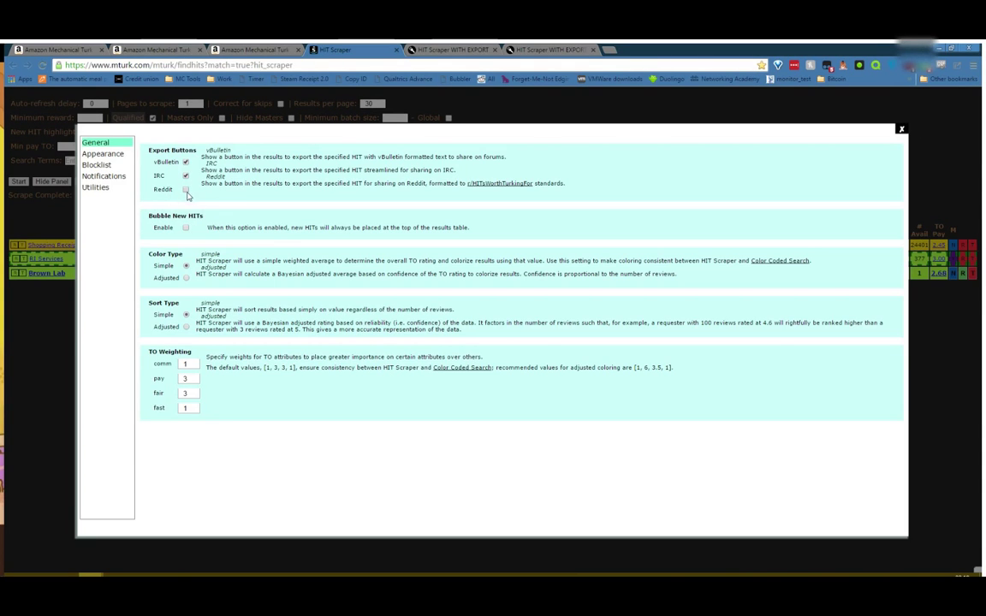
pyautogui.click(815, 122)
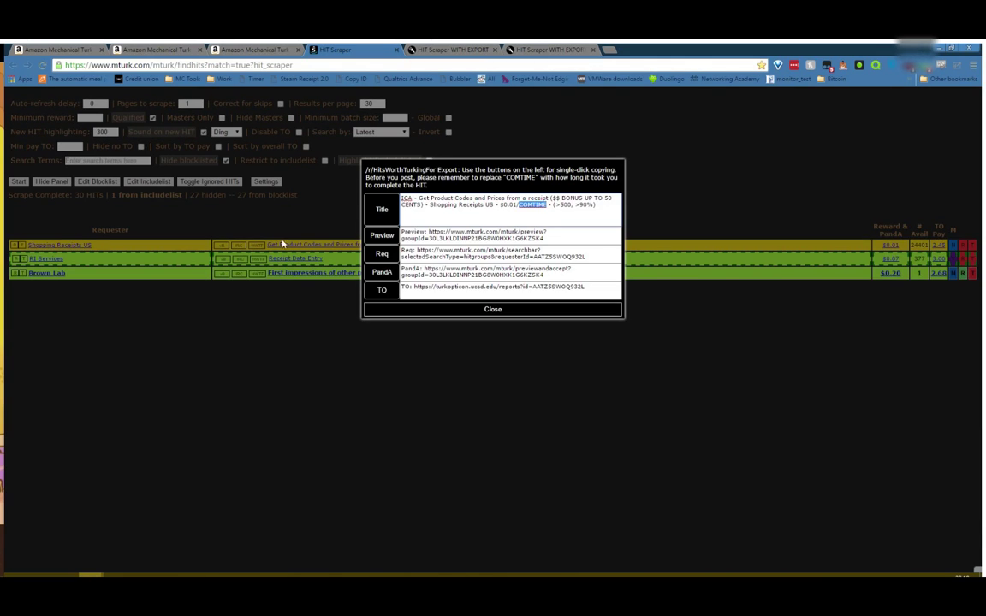
pyautogui.click(495, 310)
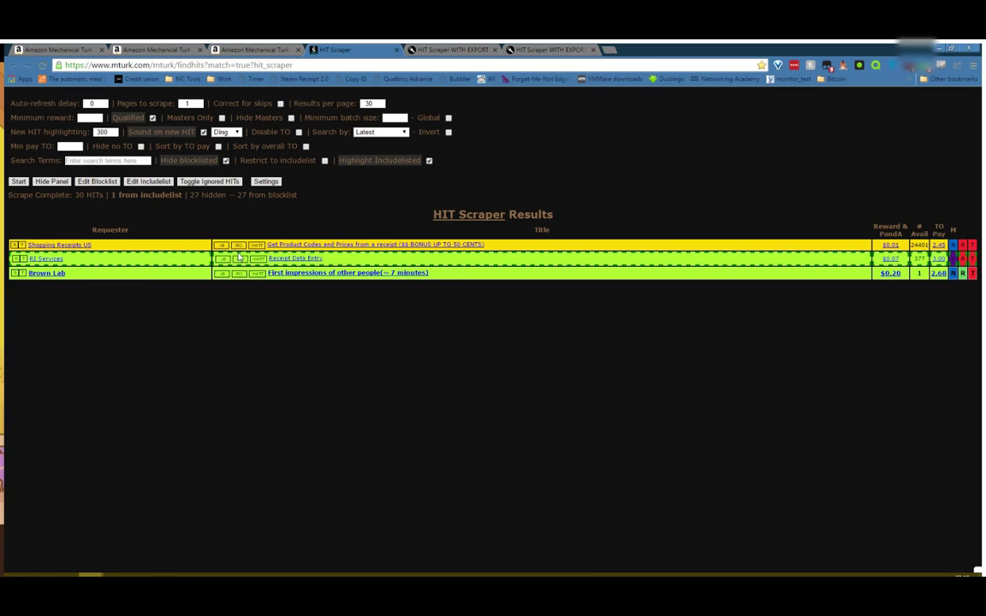
pyautogui.click(241, 247)
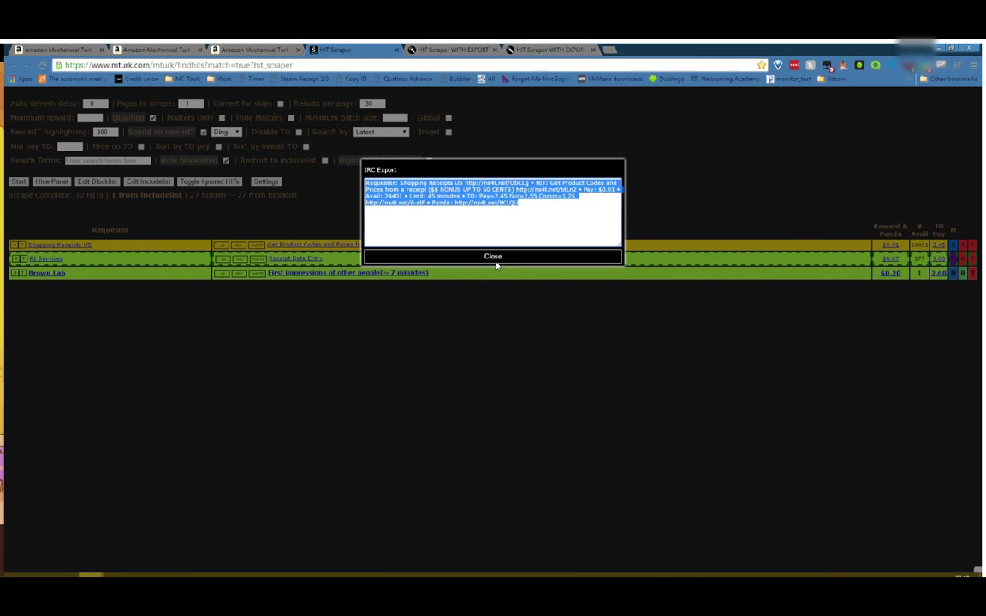
pyautogui.click(494, 257)
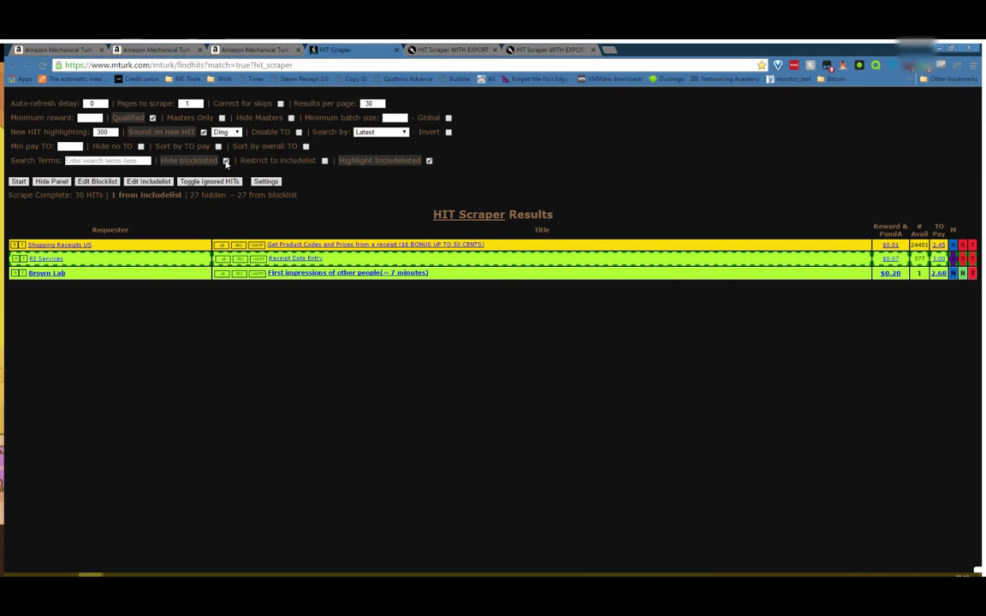
# - Check the General settings with Reddit export off, then close the settings dialog
pyautogui.click(266, 182)
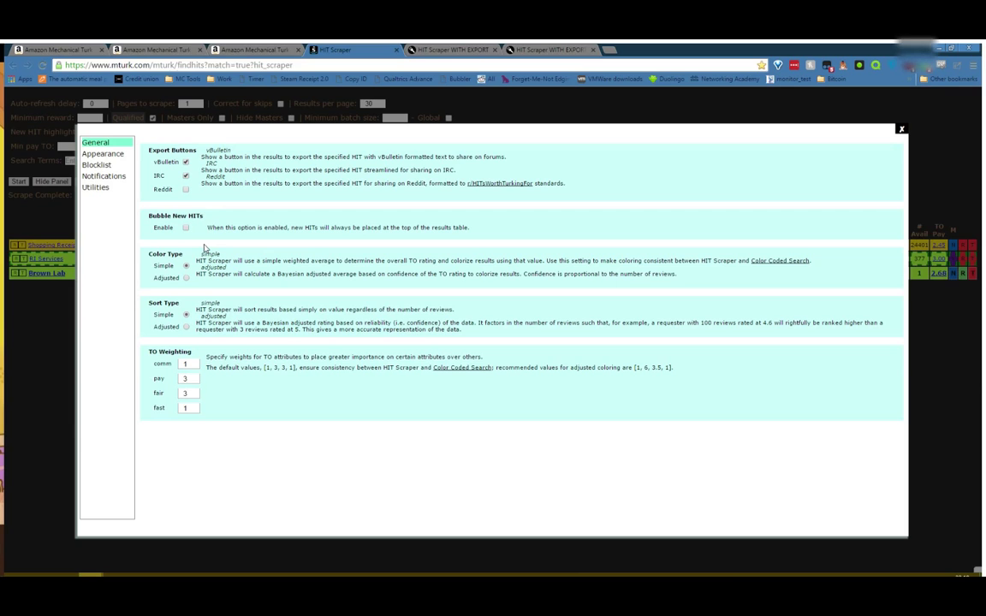
pyautogui.click(902, 130)
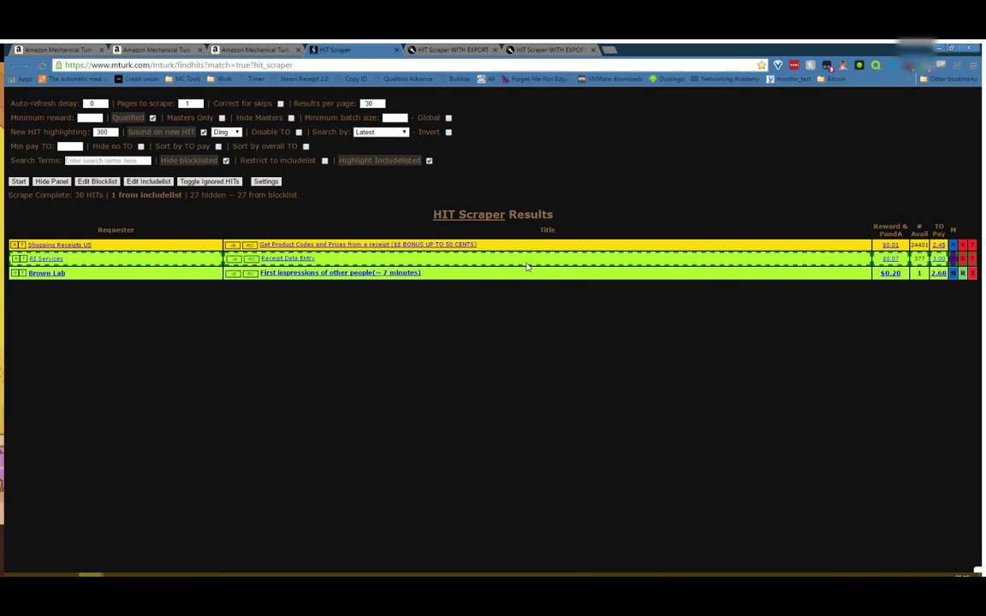
# - Rescrape with Disable TO checked, inspect the empty TO Pay values, then re-enable Turkopticon
pyautogui.click(270, 131)
pyautogui.click(16, 182)
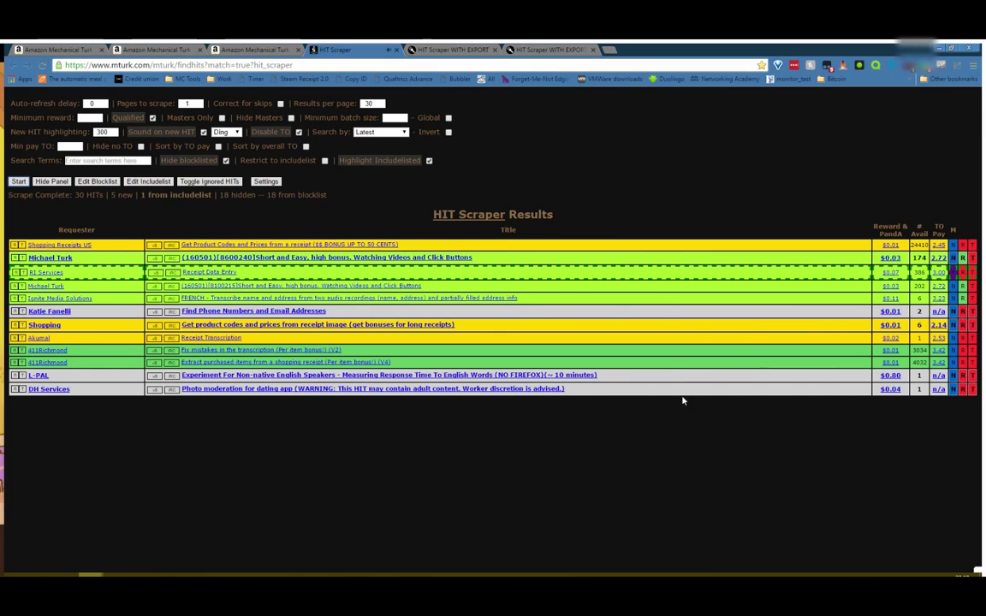
pyautogui.moveTo(943, 247)
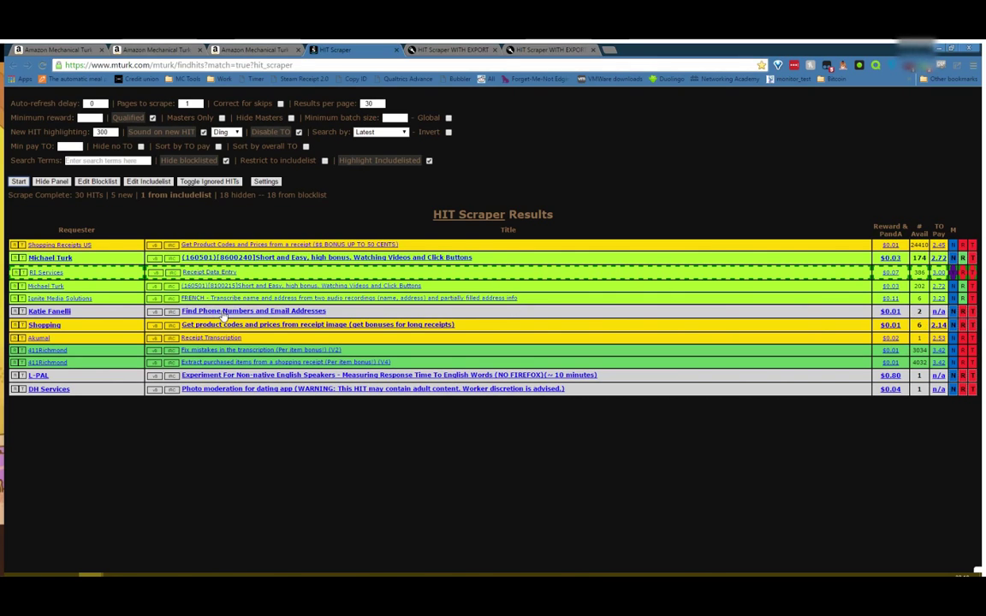
pyautogui.moveTo(937, 318)
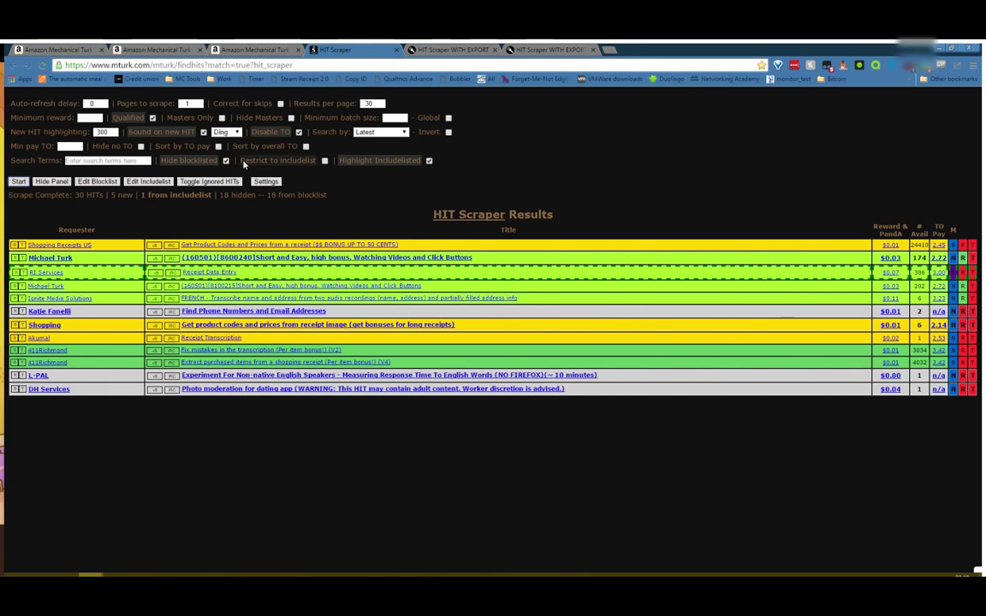
pyautogui.click(299, 132)
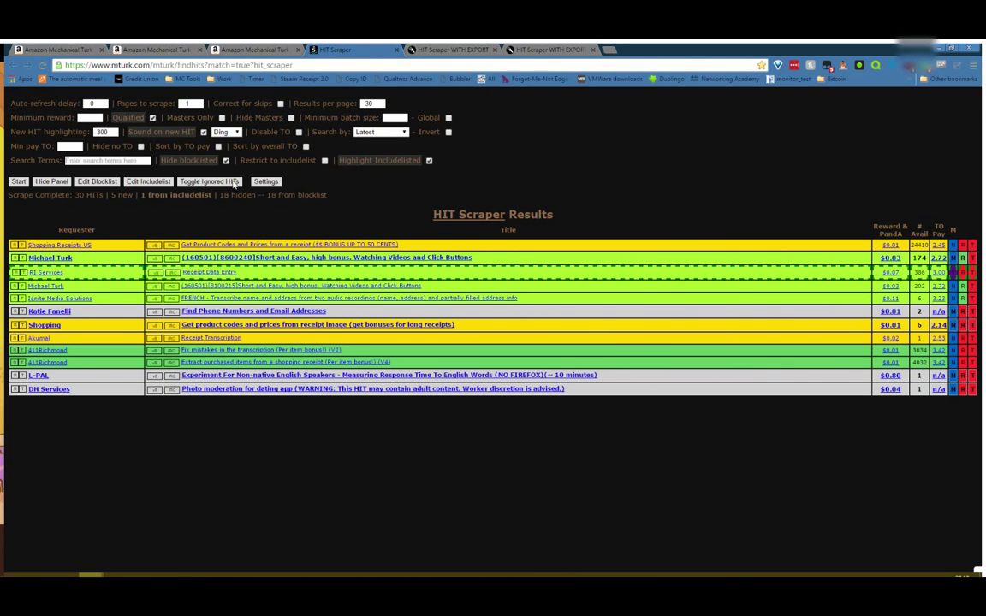
# - Enable Bubble New HITs, rescrape twice so new HITs lead, and reopen settings
pyautogui.click(265, 181)
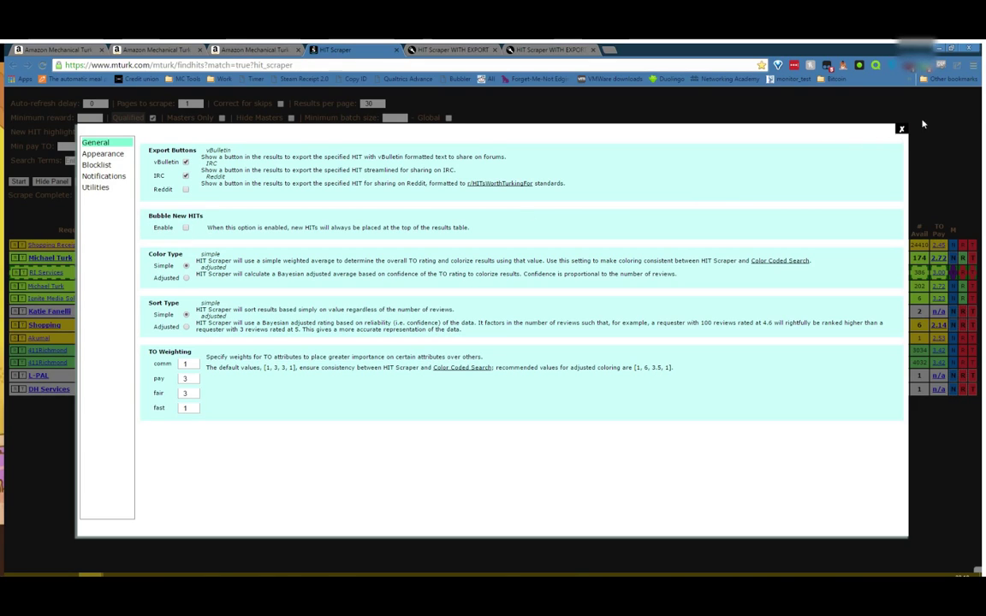
pyautogui.click(185, 229)
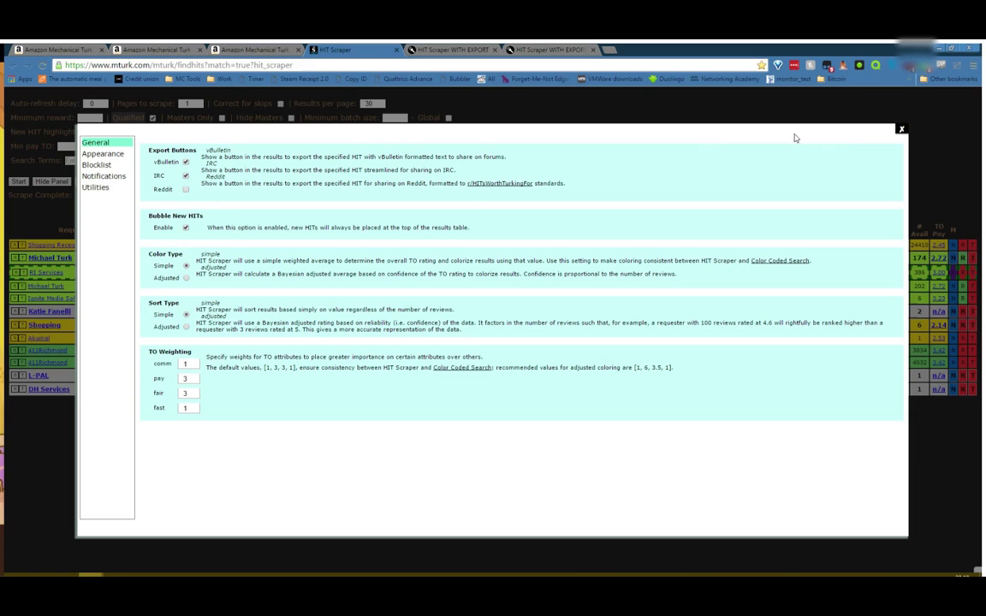
pyautogui.click(902, 129)
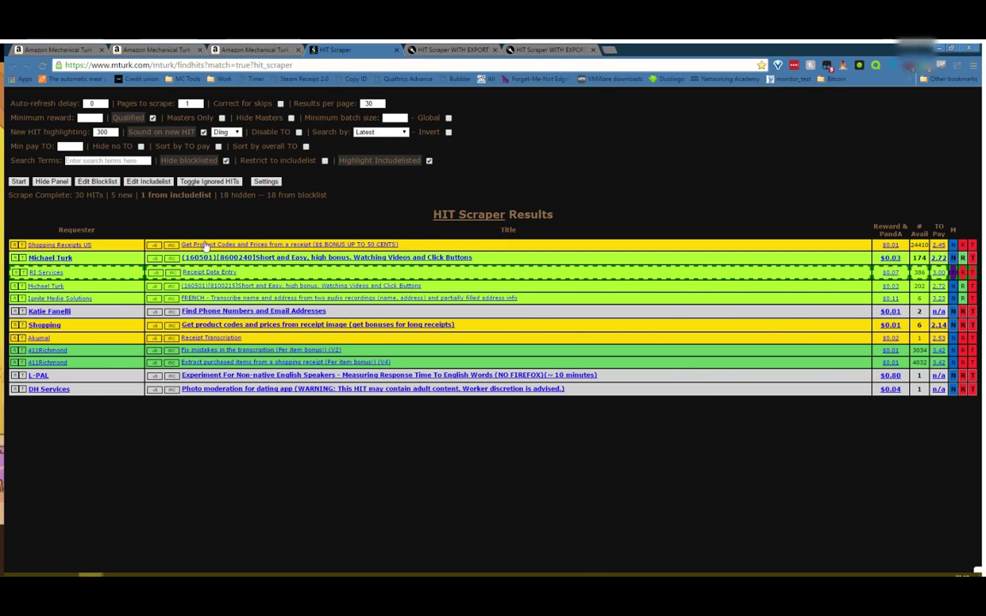
pyautogui.click(14, 184)
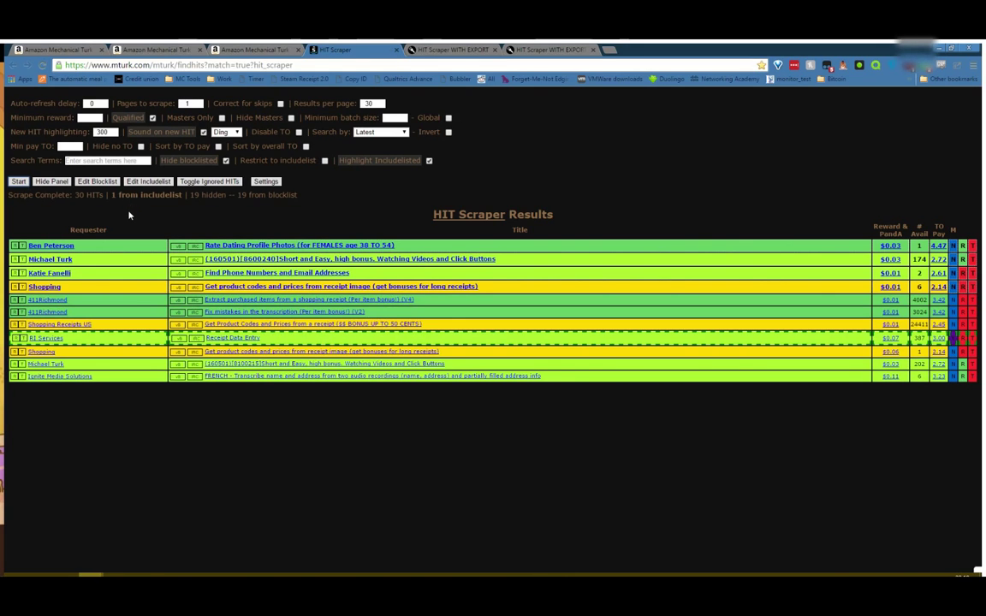
pyautogui.click(19, 182)
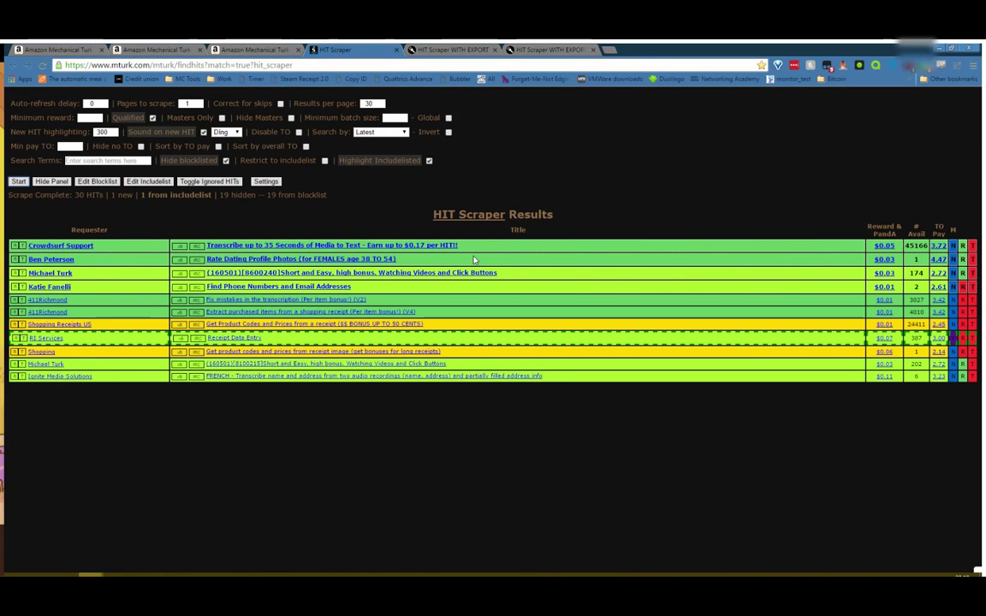
pyautogui.click(267, 181)
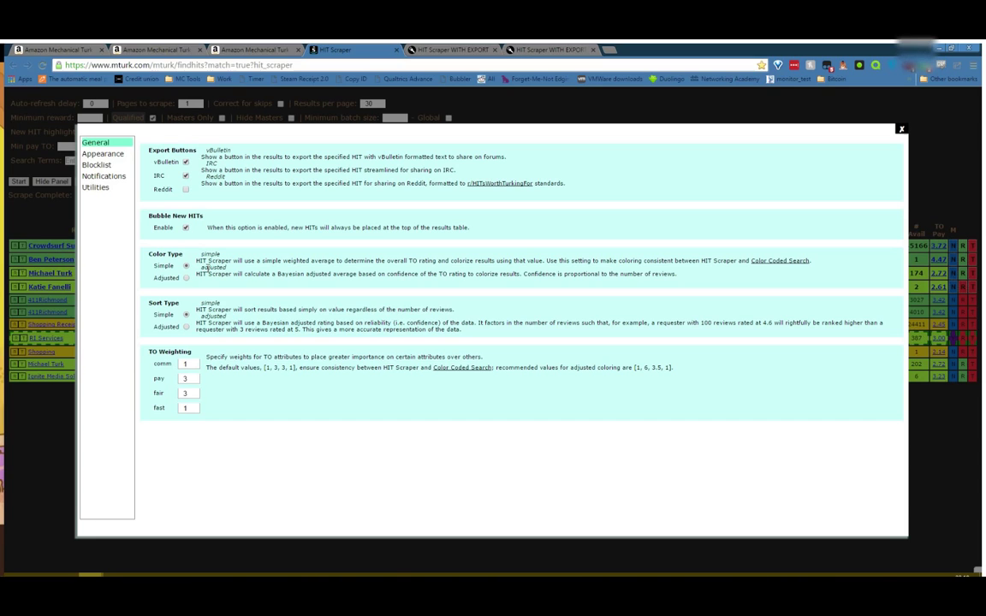
# - Set Color Type and Sort Type to Adjusted, with pay weight 6 and fair weight 3.5
pyautogui.click(902, 129)
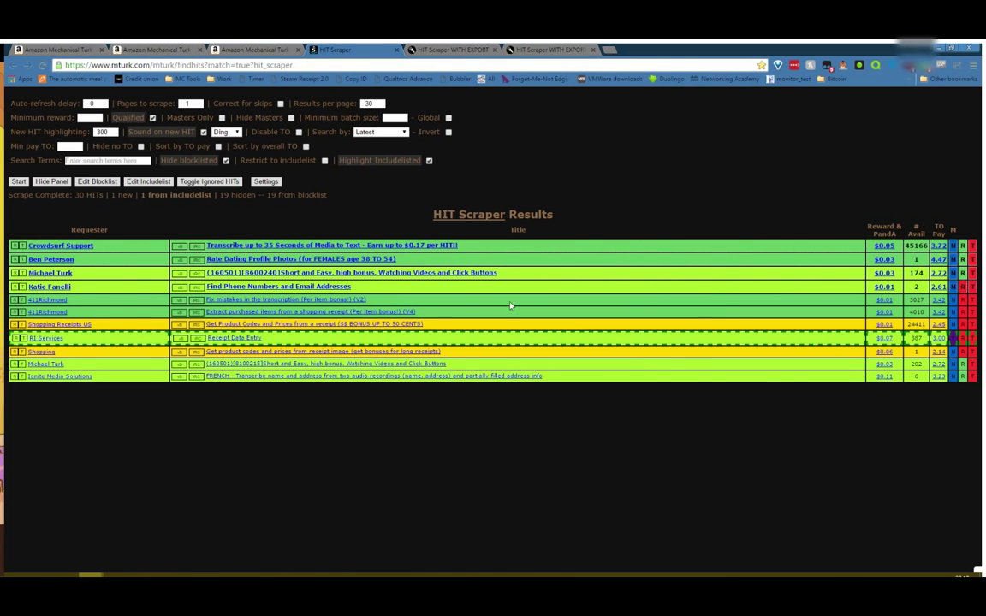
pyautogui.click(265, 181)
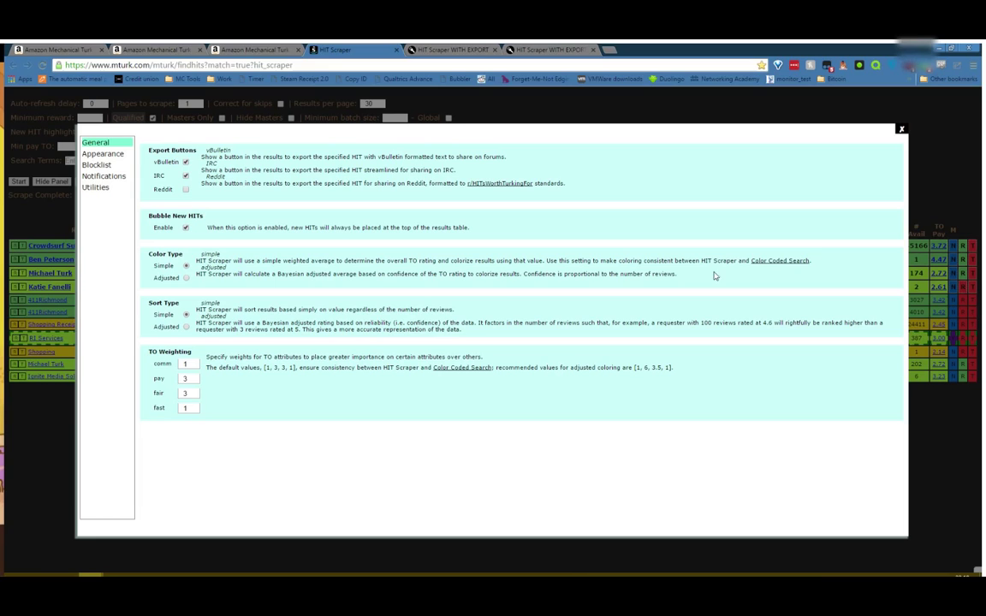
pyautogui.click(187, 279)
pyautogui.click(186, 328)
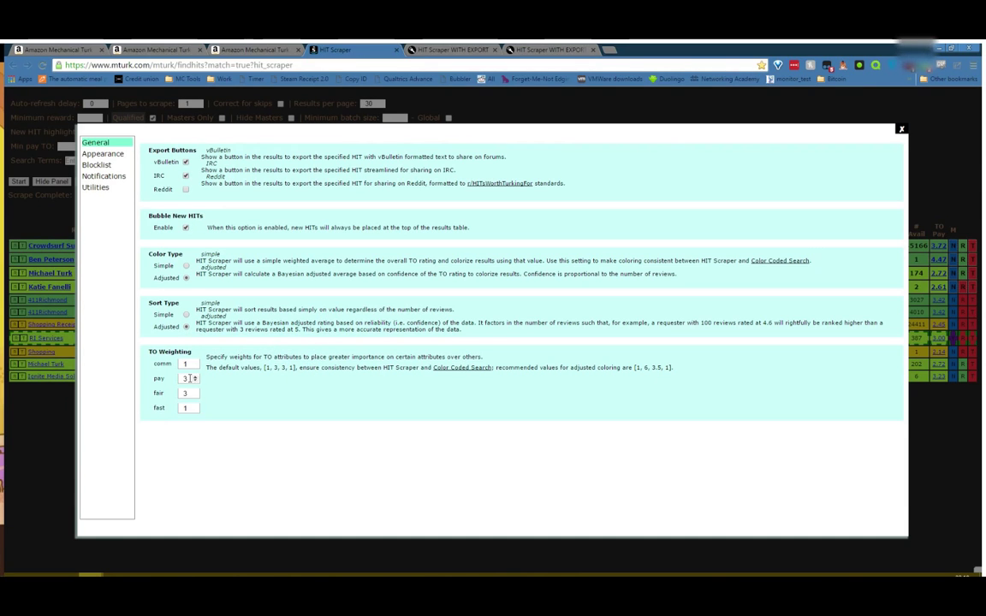
pyautogui.click(192, 378)
pyautogui.write('.5')
pyautogui.press('BackSpace')
pyautogui.press('BackSpace')
pyautogui.press('BackSpace')
pyautogui.write('6')
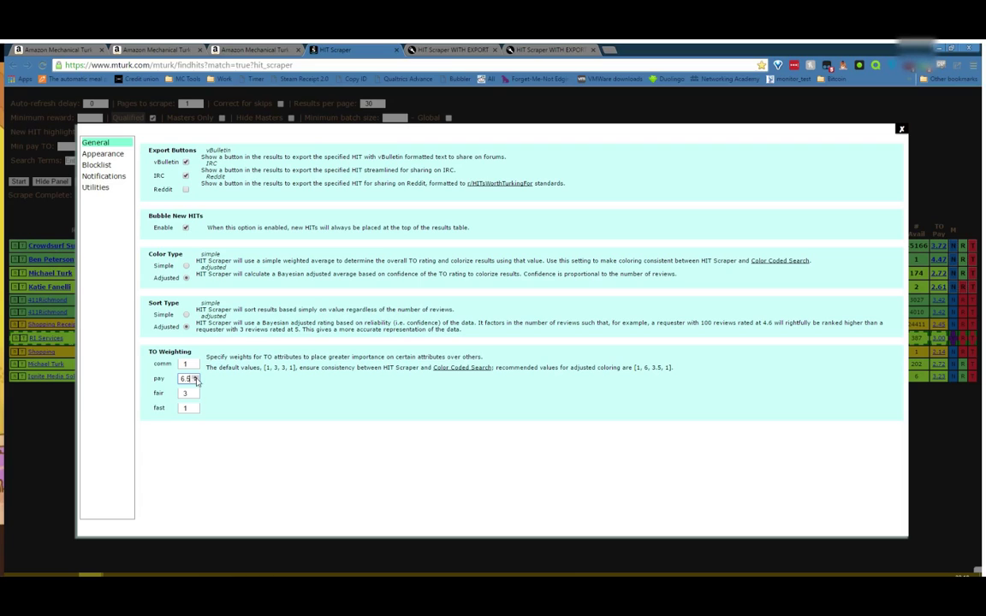
pyautogui.click(192, 393)
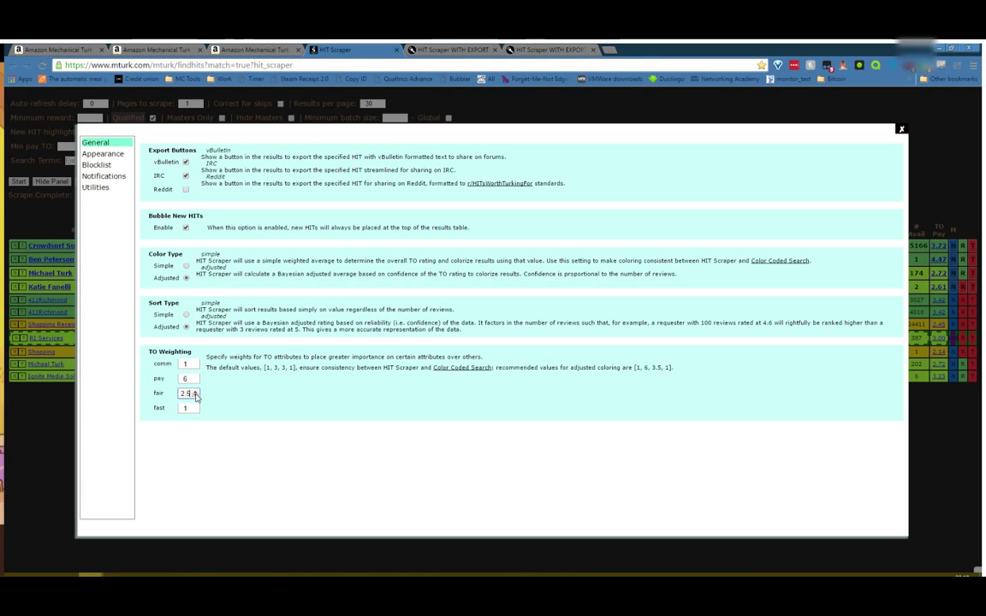
pyautogui.write('.5')
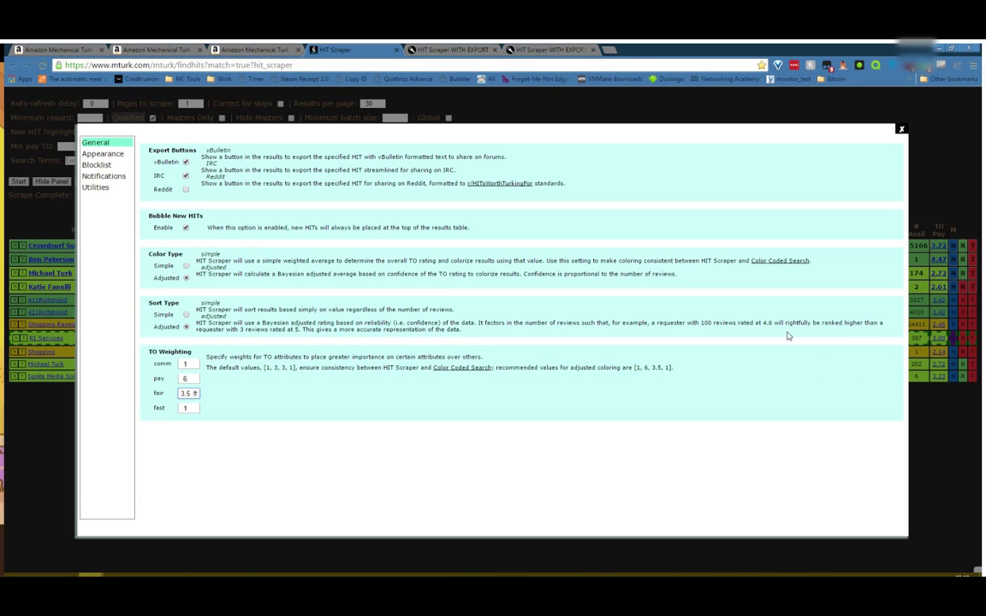
# - In Appearance, toggle the control-panel checkboxes and preview colour themes, ending on Deluge
pyautogui.click(100, 155)
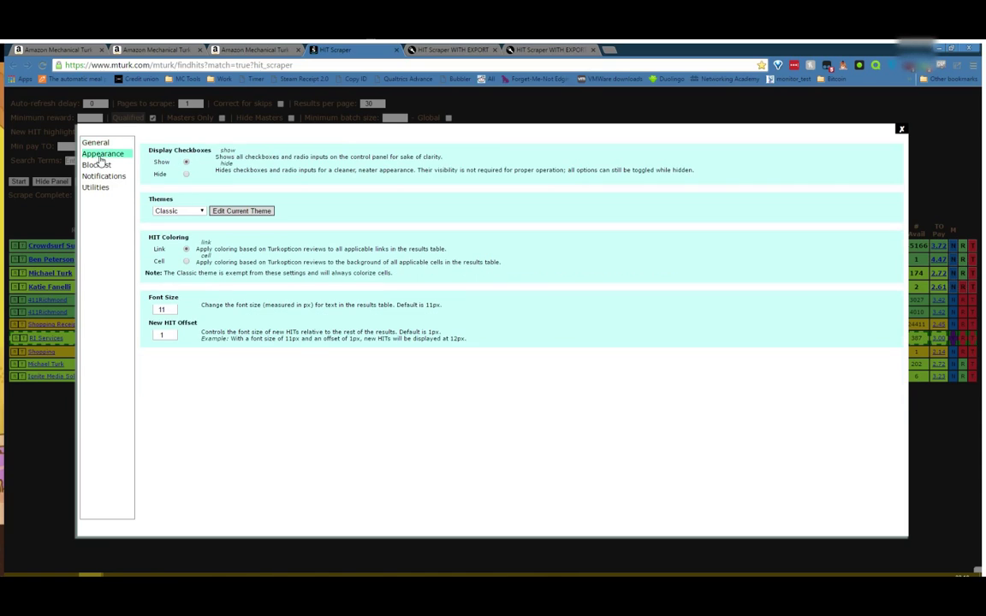
pyautogui.click(187, 172)
pyautogui.click(186, 163)
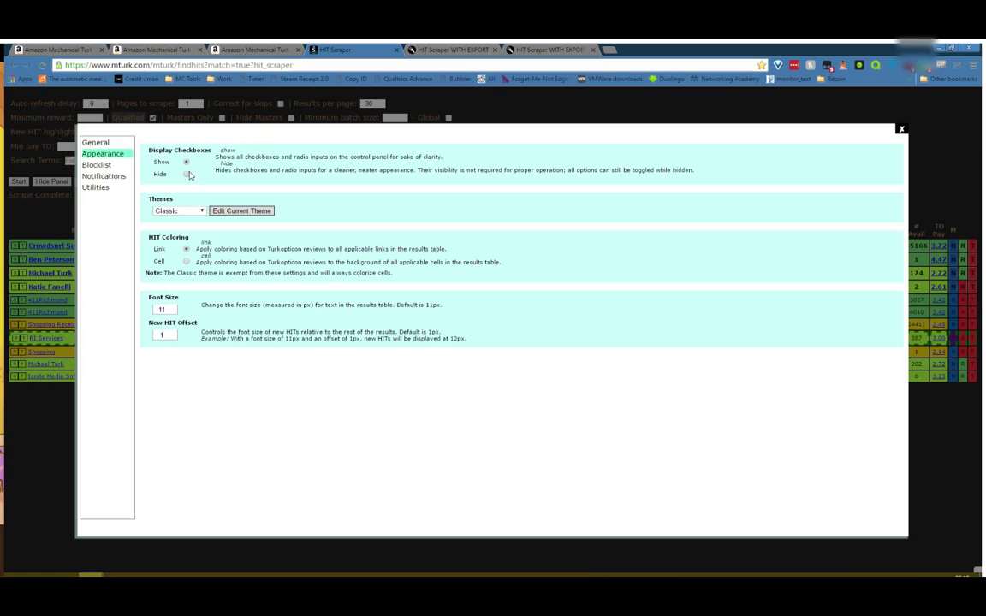
pyautogui.click(186, 173)
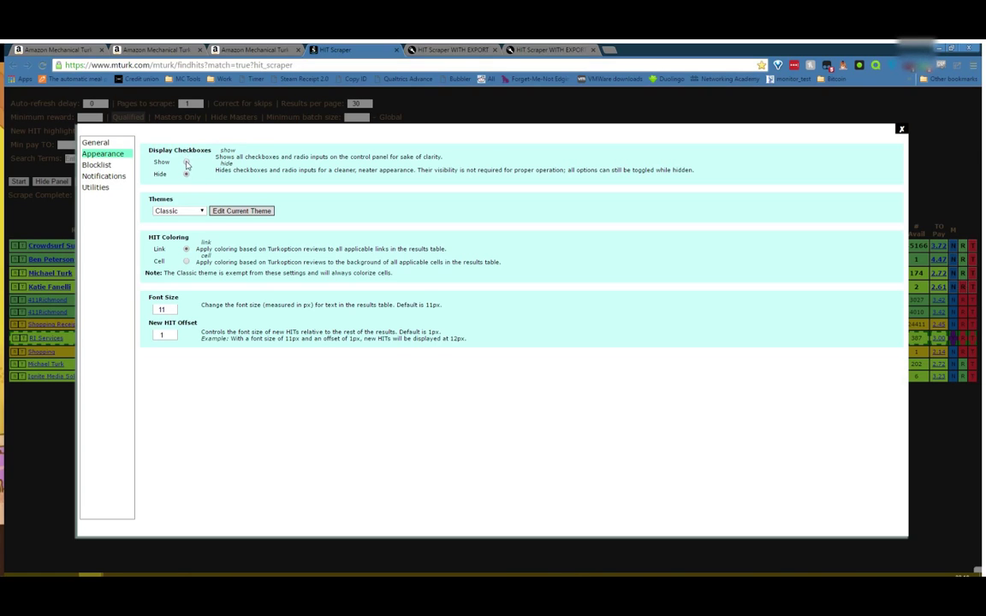
pyautogui.click(186, 163)
pyautogui.click(186, 174)
pyautogui.click(187, 163)
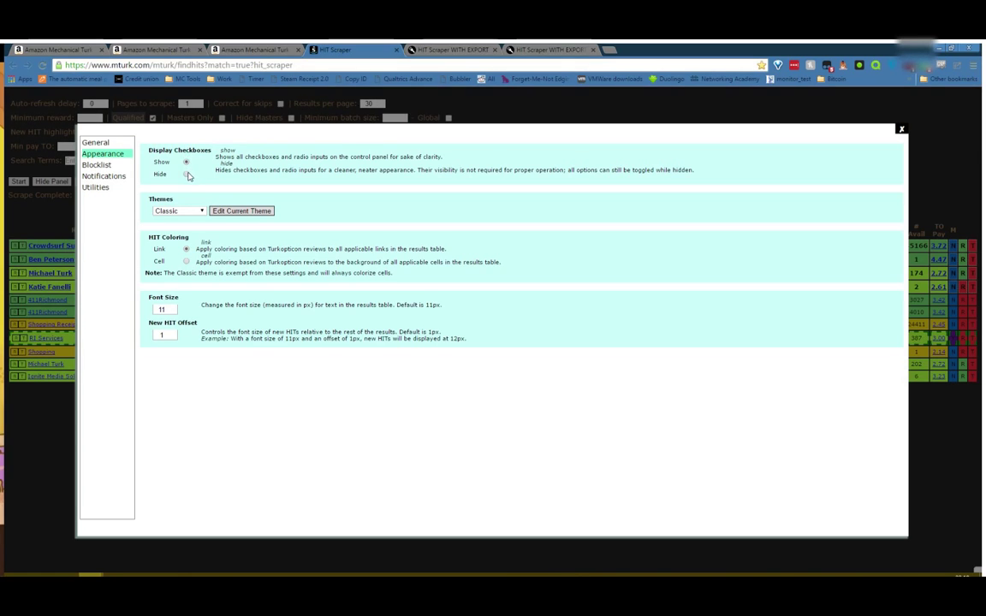
pyautogui.click(186, 174)
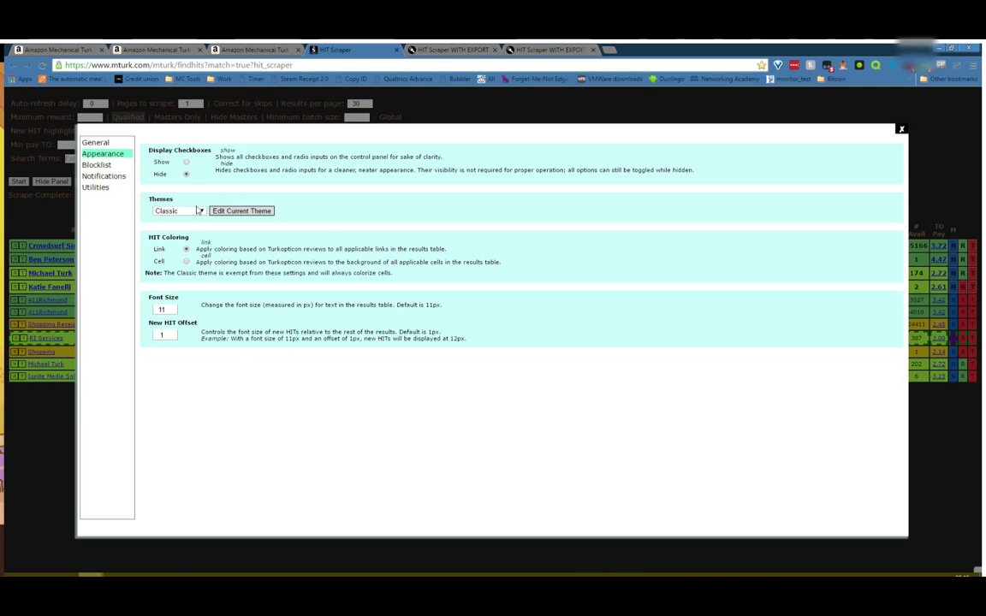
pyautogui.press('Down')
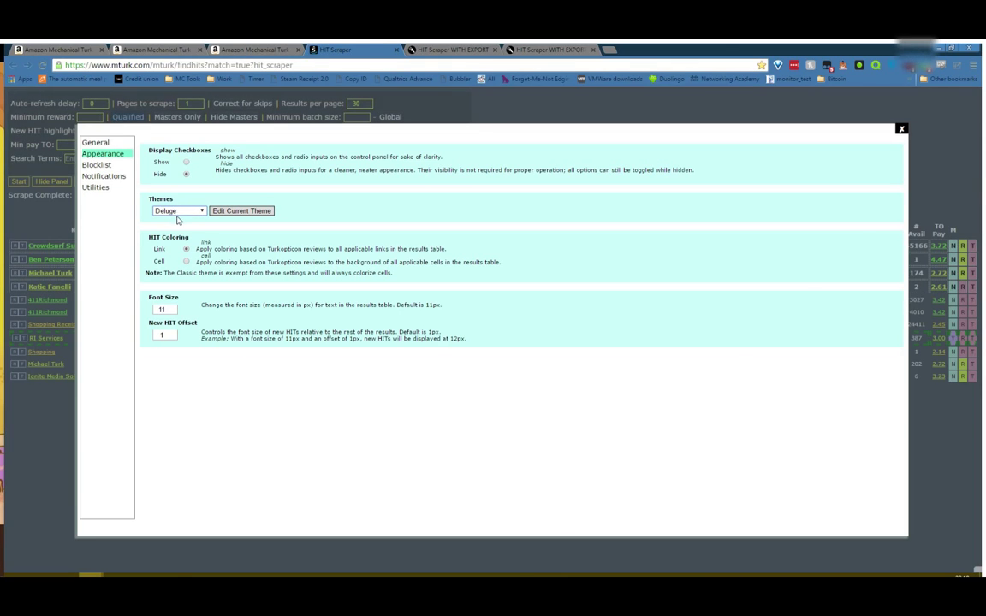
pyautogui.press('Down')
pyautogui.press('Down')
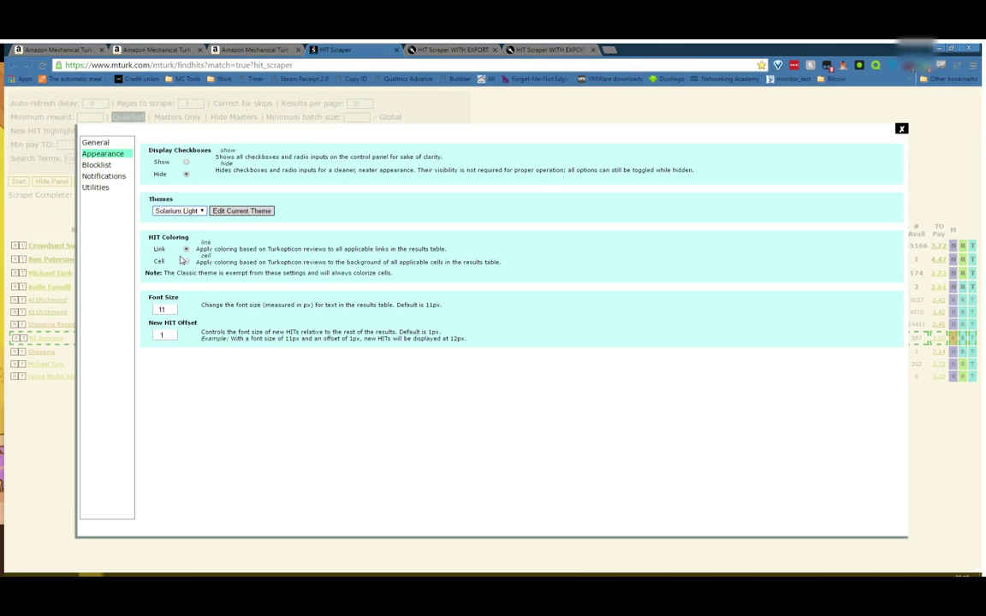
pyautogui.press('Down')
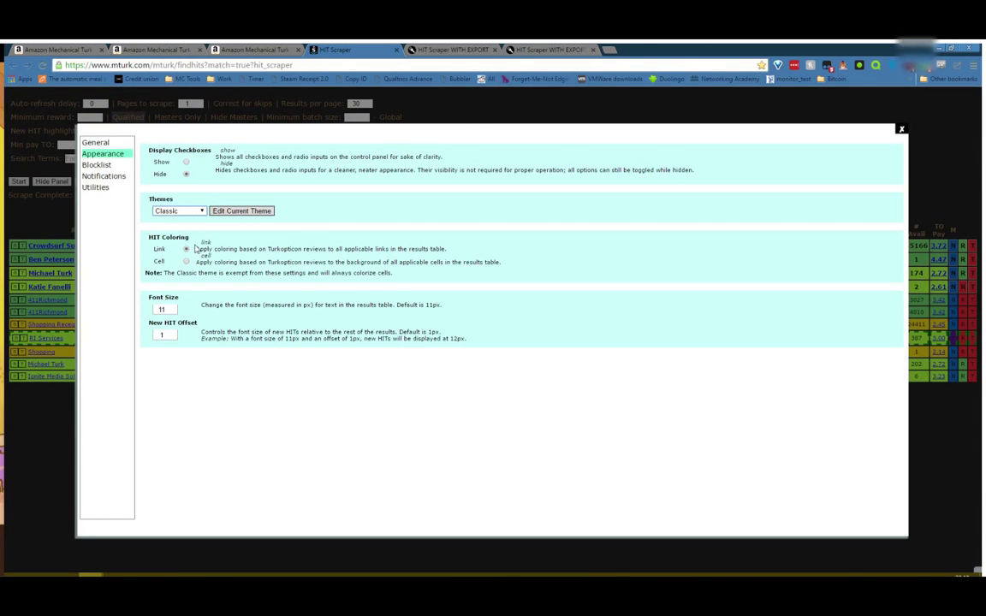
pyautogui.press('Down')
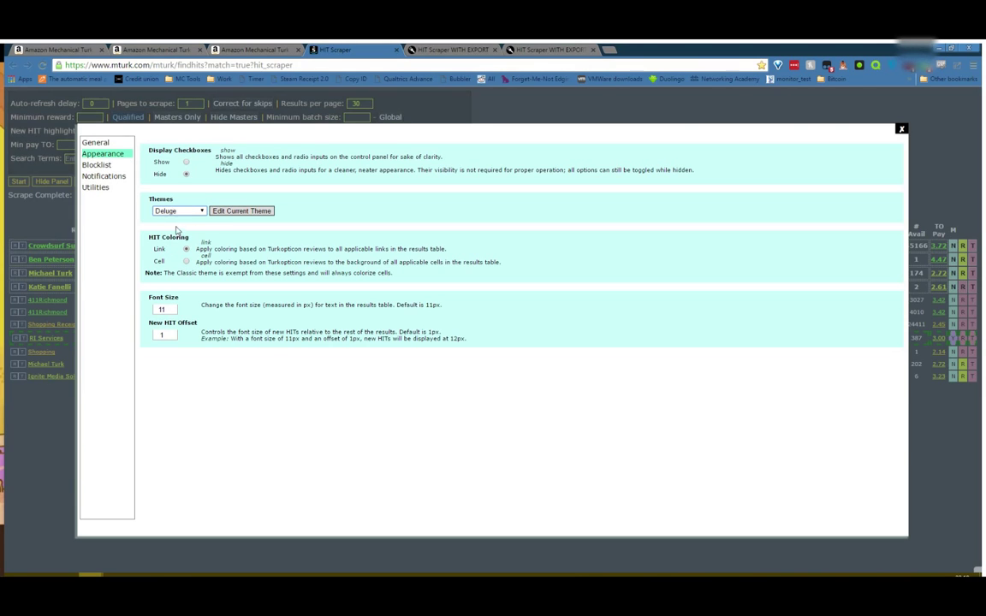
pyautogui.click(902, 129)
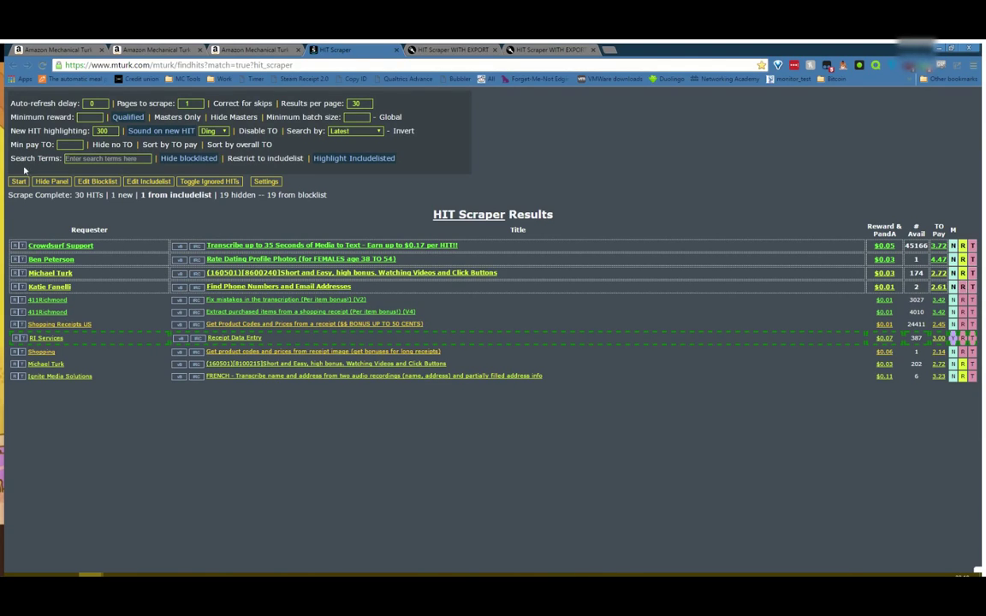
# - Set HIT coloring to Cell and switch the results to the Classic theme
pyautogui.click(265, 181)
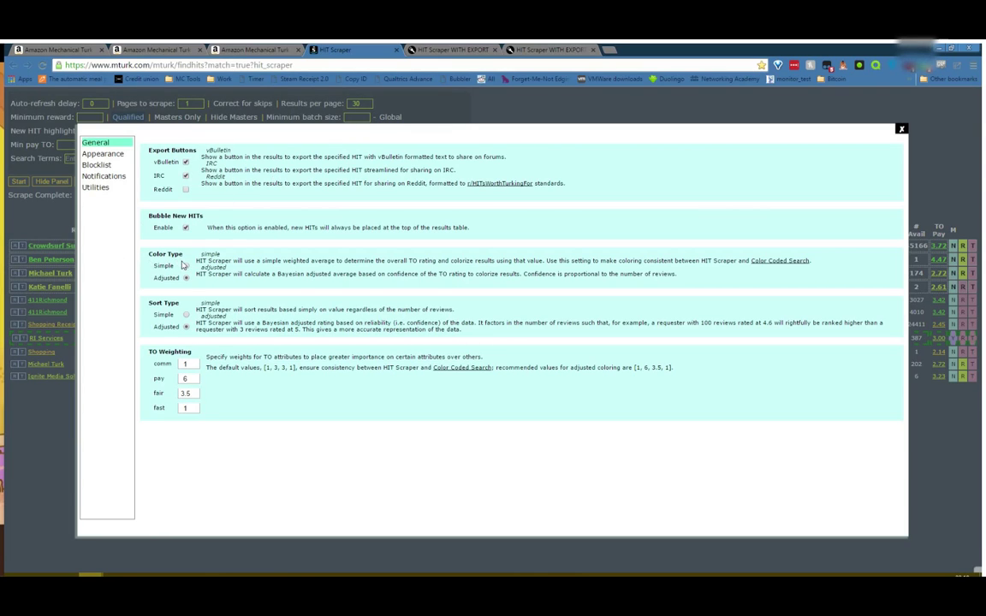
pyautogui.click(101, 153)
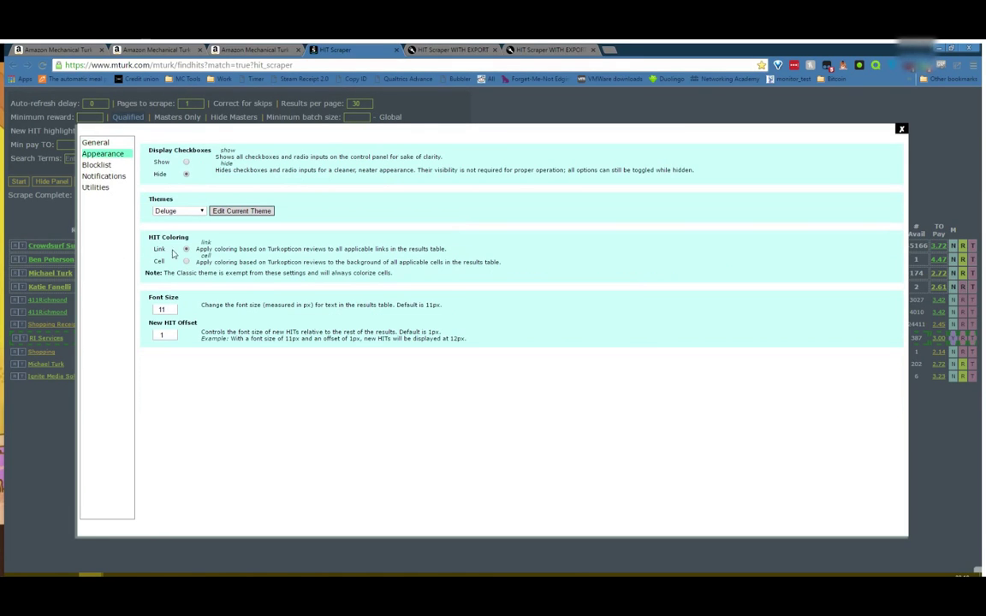
pyautogui.click(187, 262)
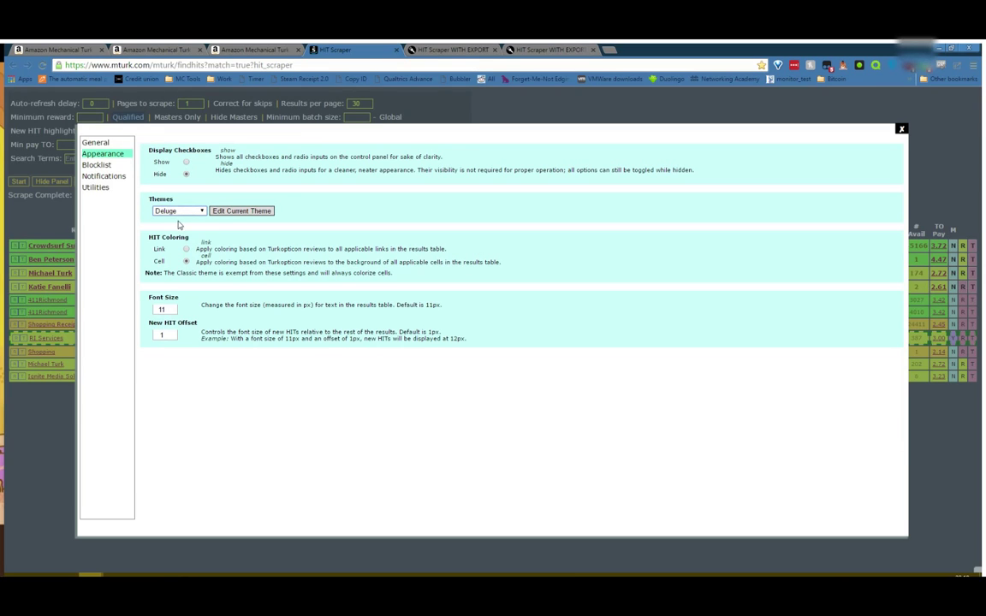
pyautogui.click(179, 225)
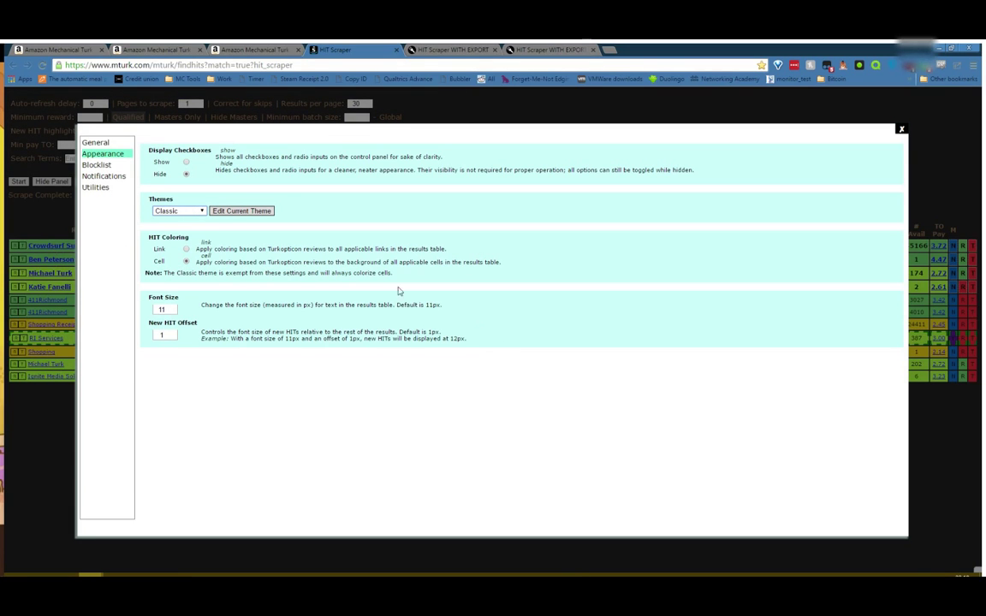
# - Try larger results font sizes, then return the font size to 11
pyautogui.click(173, 308)
pyautogui.click(173, 308)
pyautogui.click(173, 308)
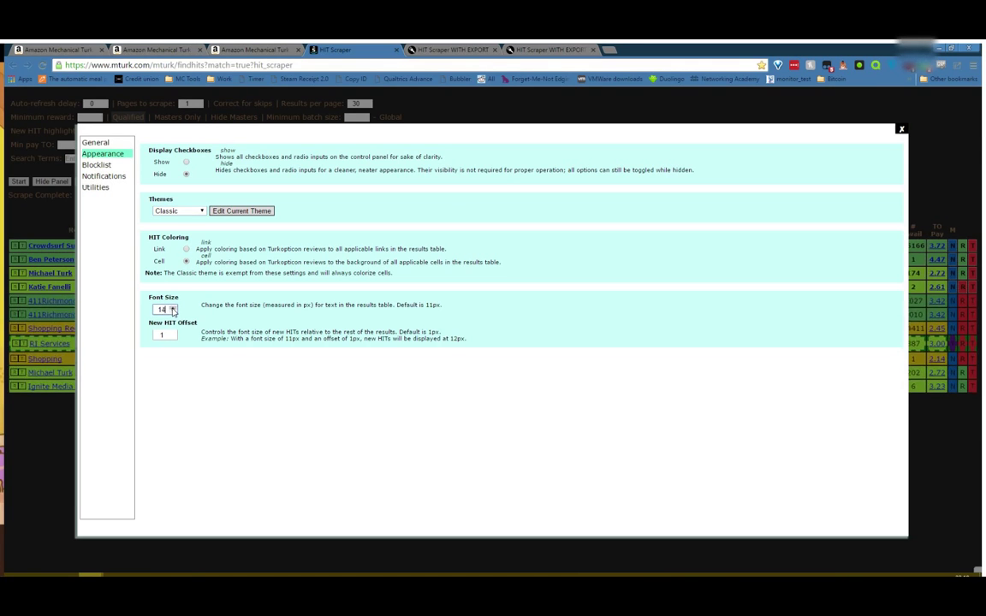
pyautogui.click(173, 308)
pyautogui.click(173, 309)
pyautogui.click(173, 309)
pyautogui.click(173, 308)
pyautogui.click(173, 308)
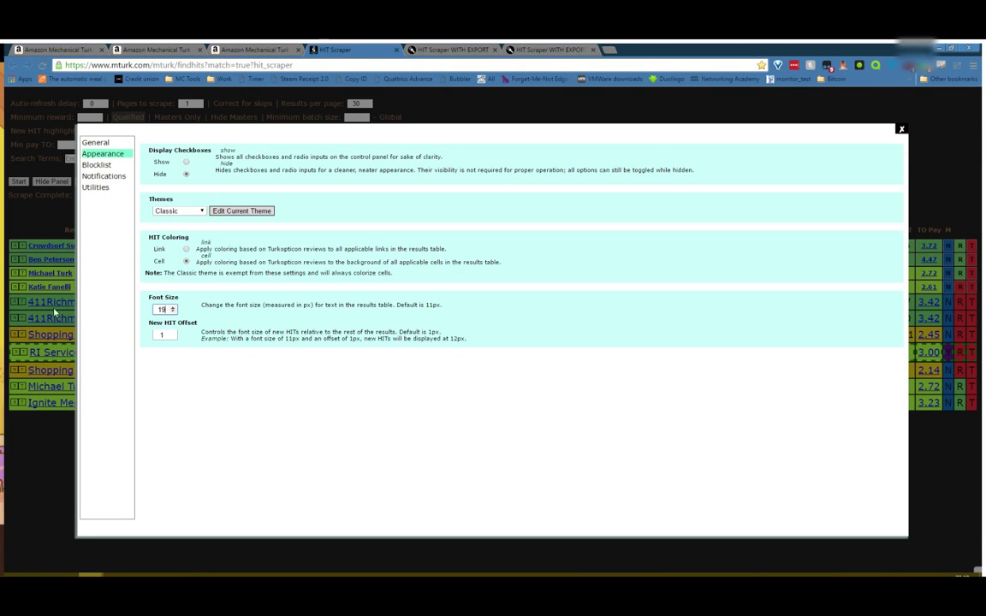
pyautogui.click(173, 313)
pyautogui.click(173, 313)
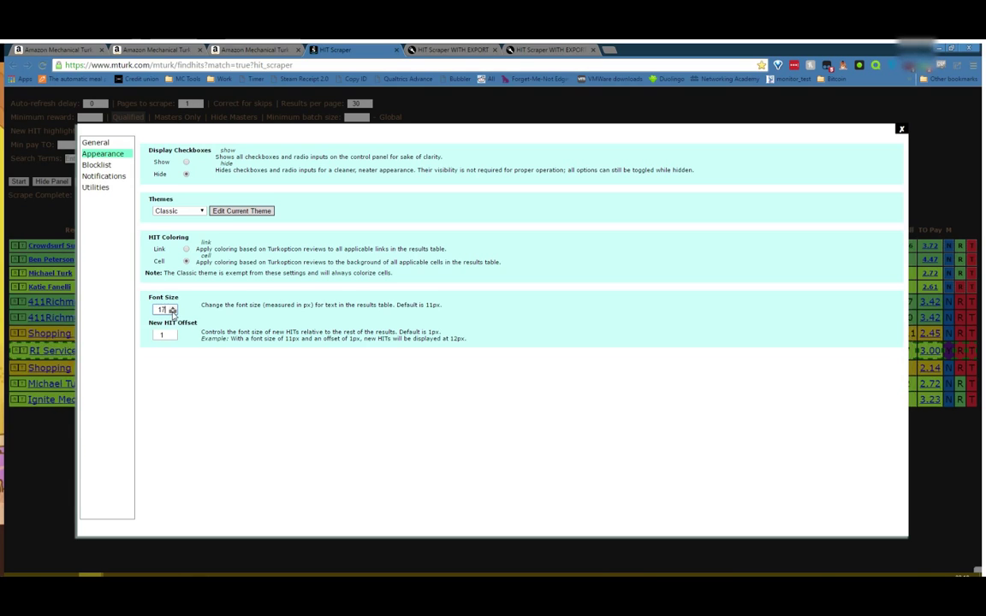
pyautogui.click(173, 312)
pyautogui.click(173, 312)
pyautogui.click(173, 312)
pyautogui.click(173, 313)
pyautogui.click(173, 312)
pyautogui.click(173, 312)
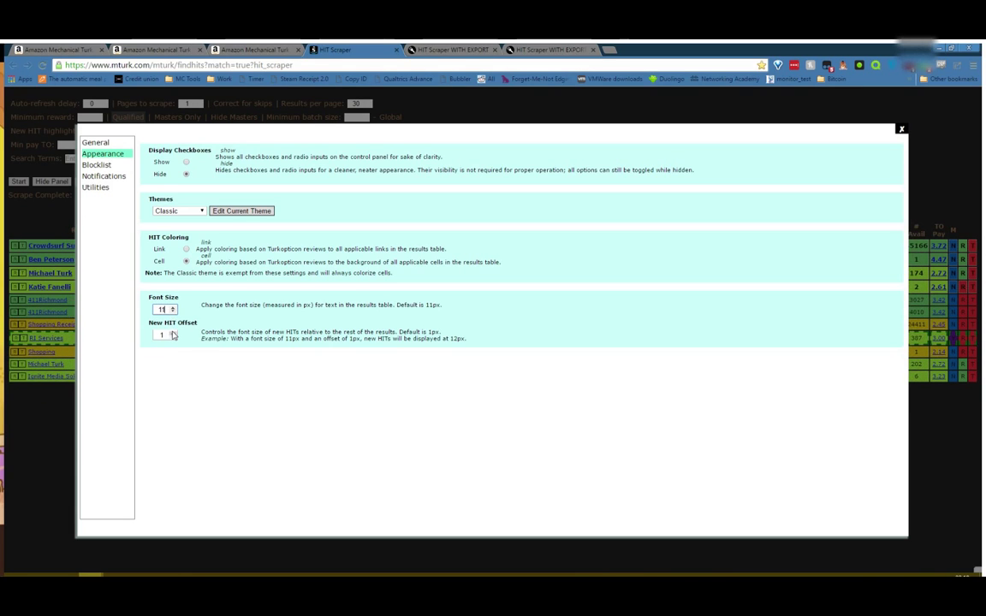
# - Raise the new-HIT size offset, then bring it back down to 1
pyautogui.click(173, 333)
pyautogui.click(172, 333)
pyautogui.click(173, 333)
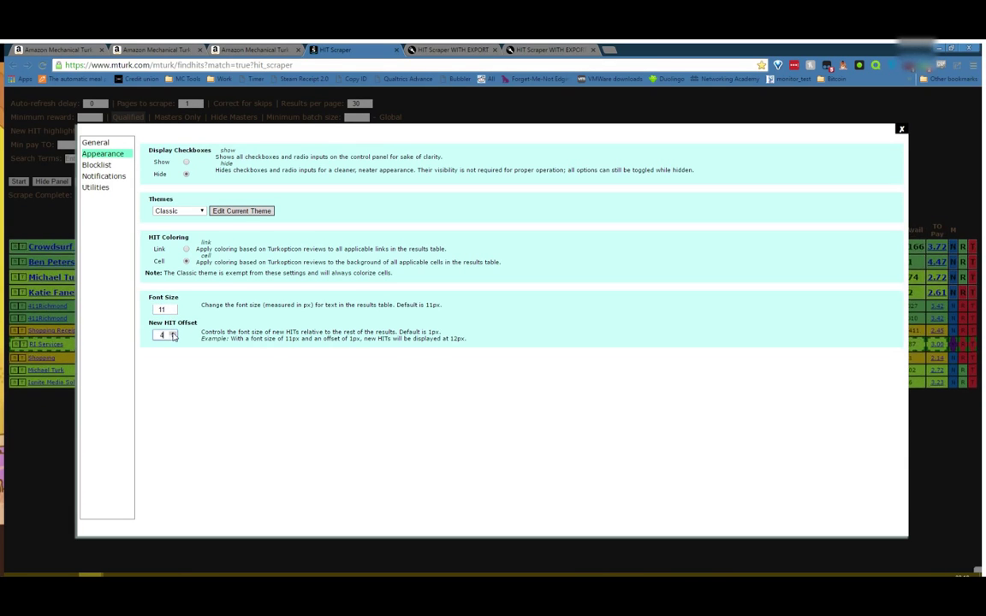
pyautogui.click(173, 333)
pyautogui.click(172, 333)
pyautogui.click(173, 333)
pyautogui.click(173, 333)
pyautogui.click(173, 333)
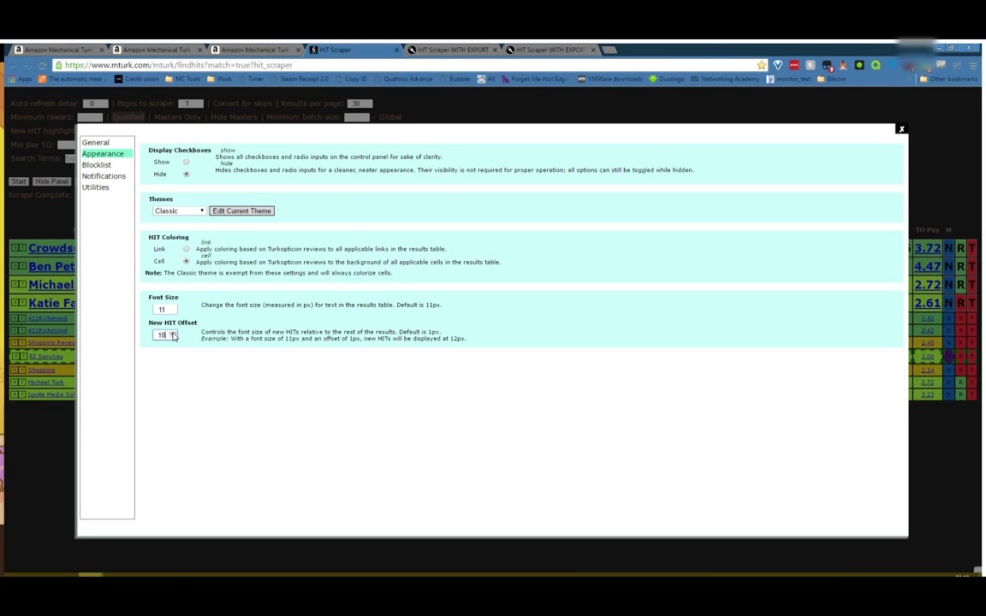
pyautogui.click(173, 333)
pyautogui.click(173, 333)
pyautogui.click(173, 337)
pyautogui.click(173, 338)
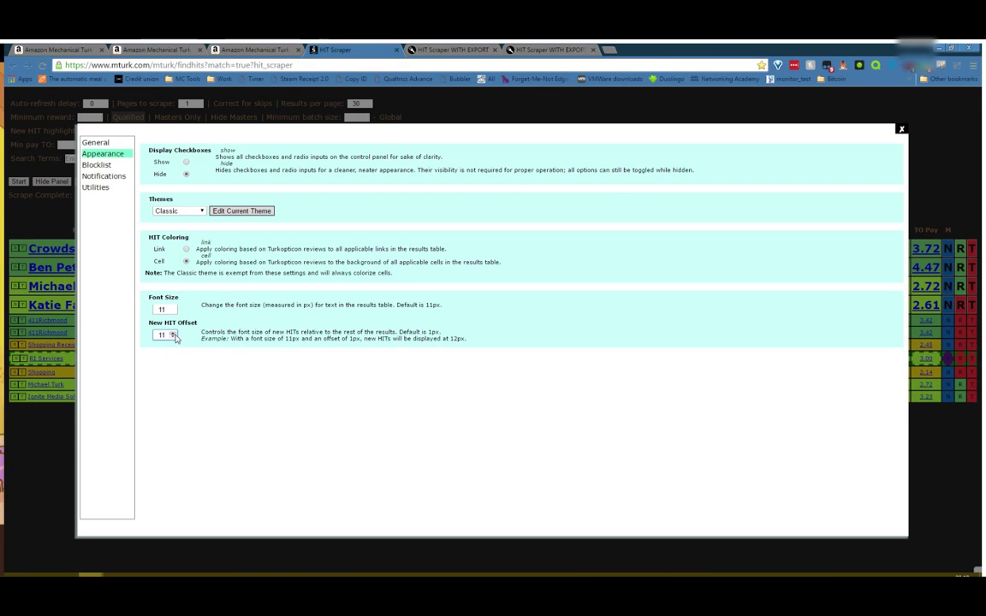
pyautogui.click(173, 337)
pyautogui.click(174, 338)
pyautogui.click(174, 338)
pyautogui.click(174, 337)
pyautogui.click(173, 338)
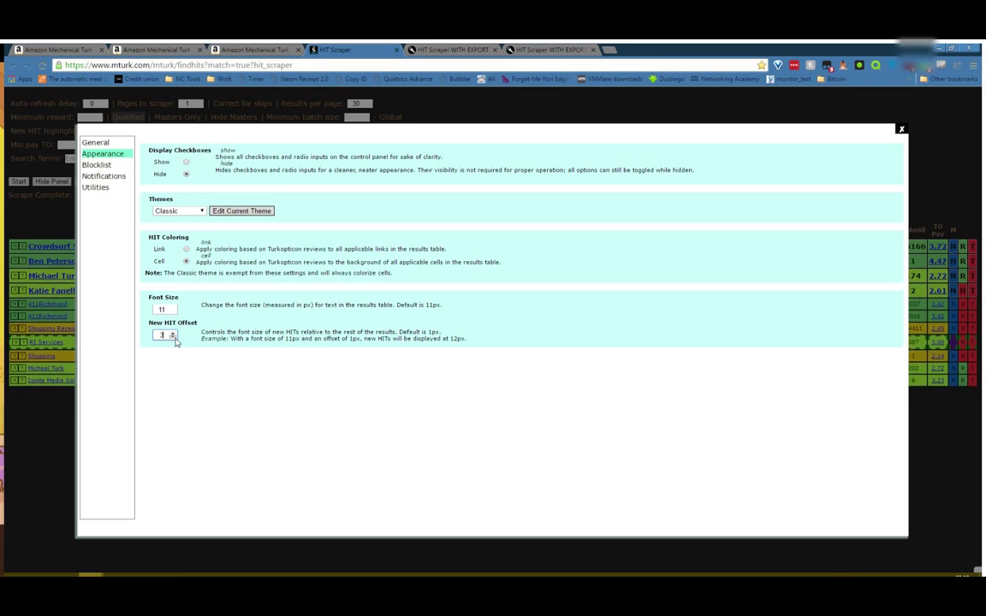
pyautogui.click(173, 337)
pyautogui.click(174, 337)
pyautogui.click(173, 337)
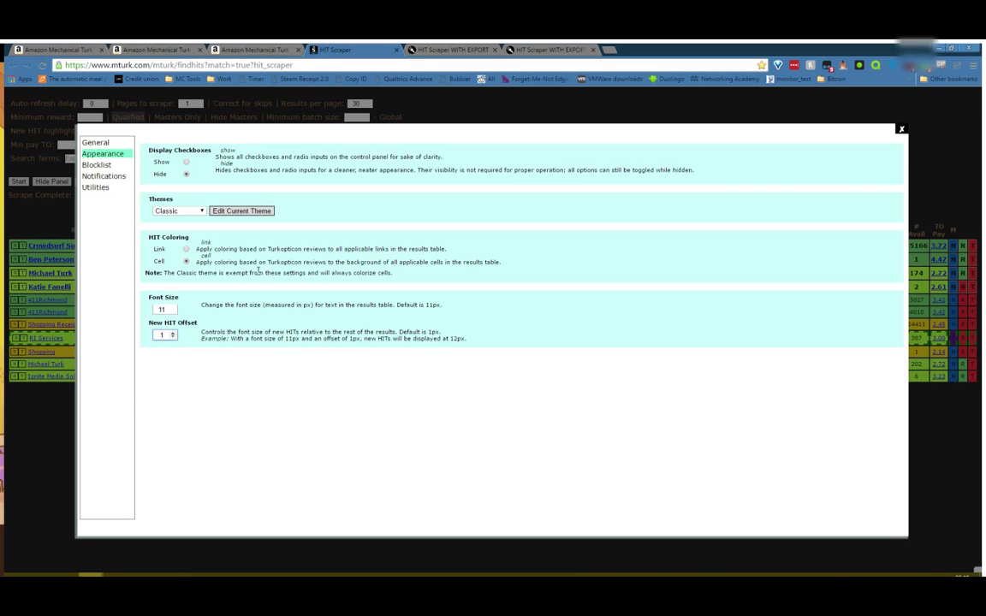
# - Tick Allow Wildcards under Blocklist settings and close the settings dialog
pyautogui.click(101, 165)
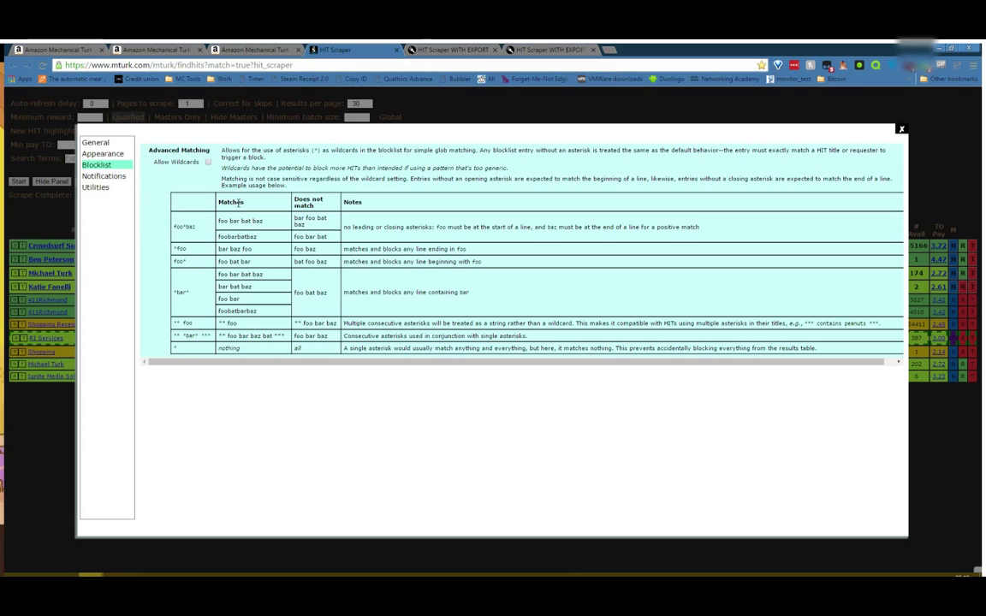
pyautogui.click(208, 162)
pyautogui.click(808, 120)
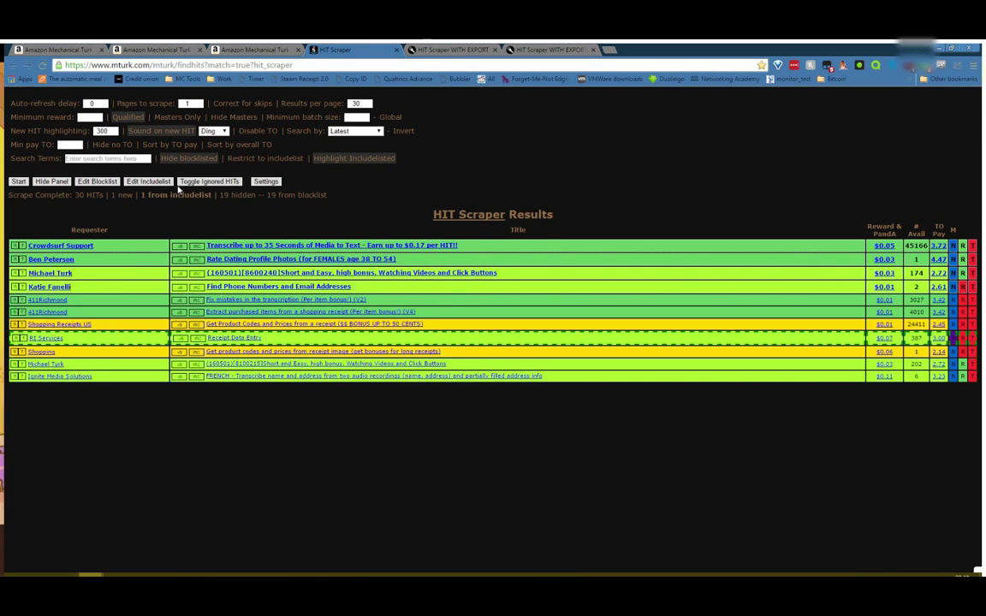
# - Add ^easy to the blocklist, save it, and rescrape the HITs
pyautogui.click(89, 182)
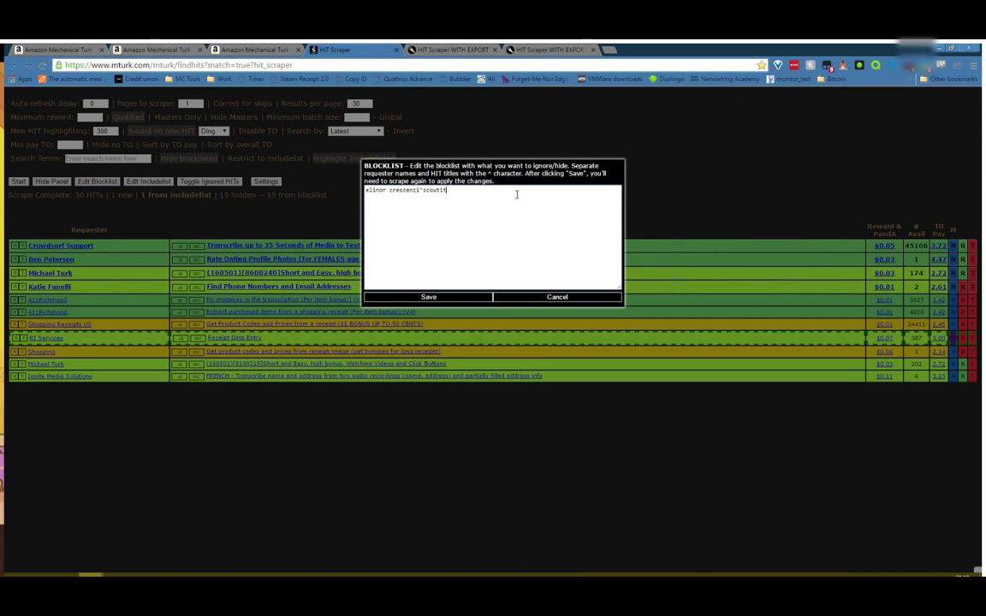
pyautogui.write('^easy')
pyautogui.click(444, 297)
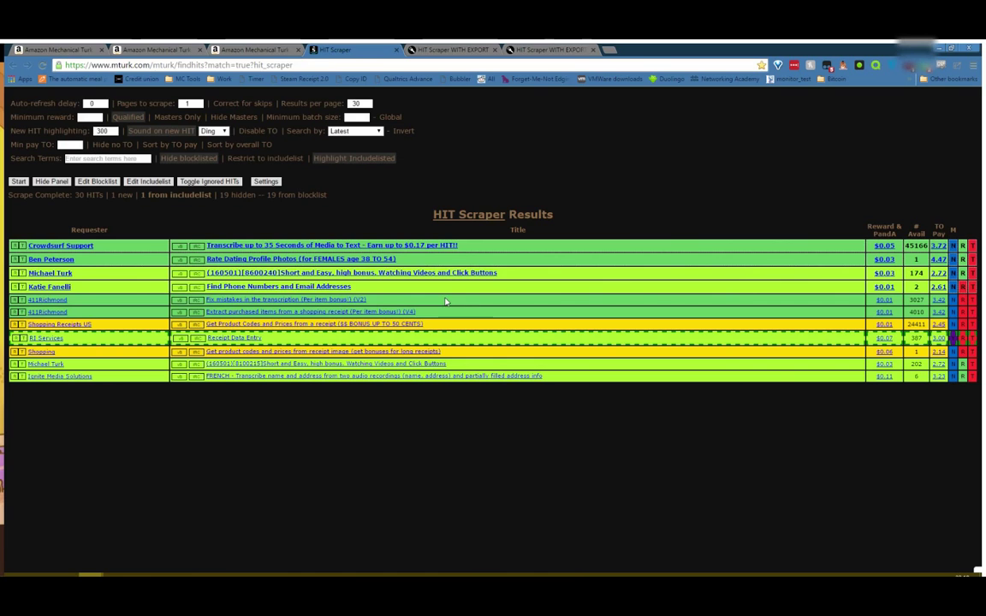
pyautogui.click(18, 183)
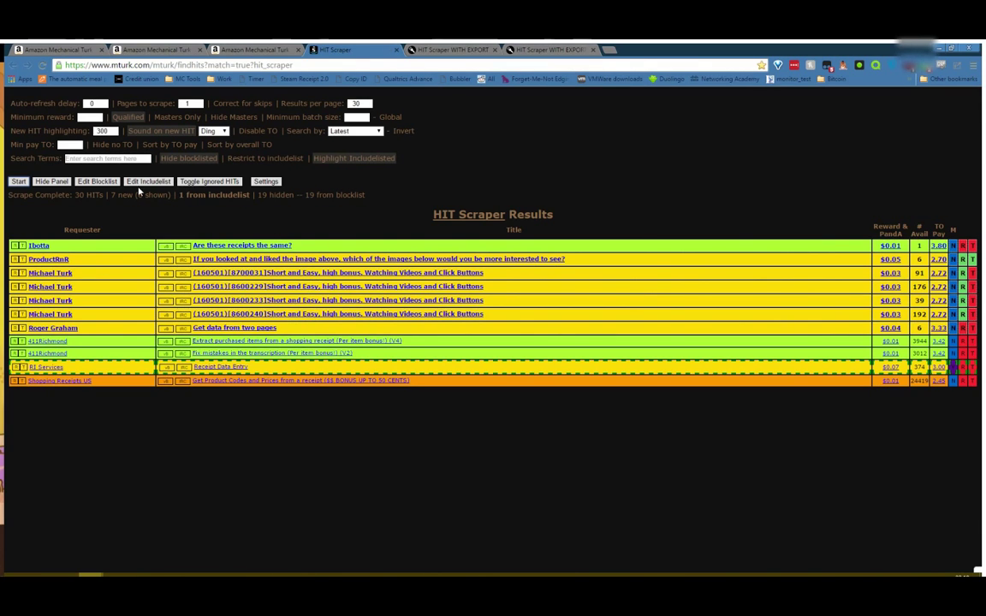
# - Change the easy blocklist entry to its wildcard form, save, and rescrape
pyautogui.click(96, 181)
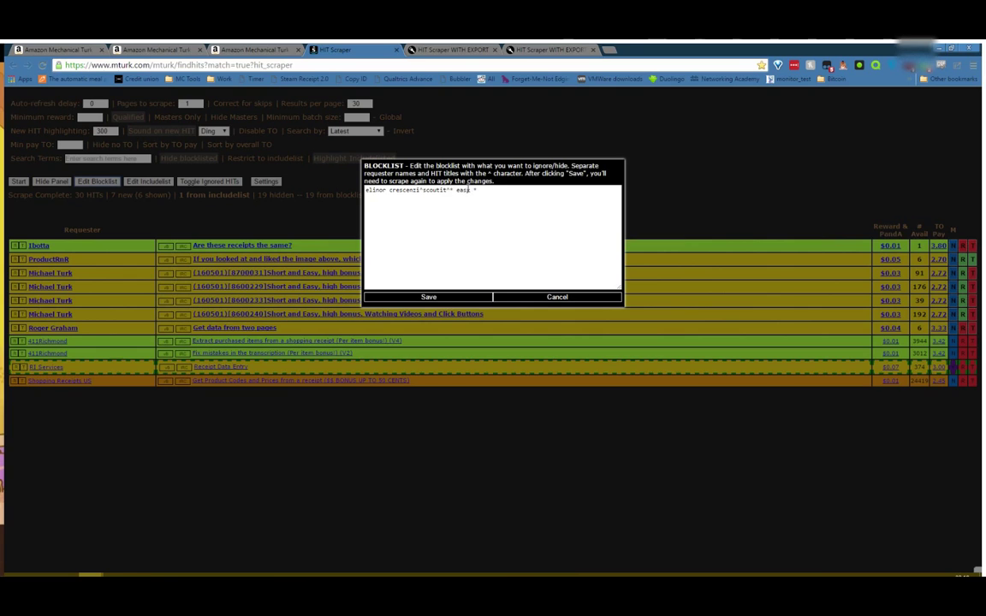
pyautogui.click(473, 190)
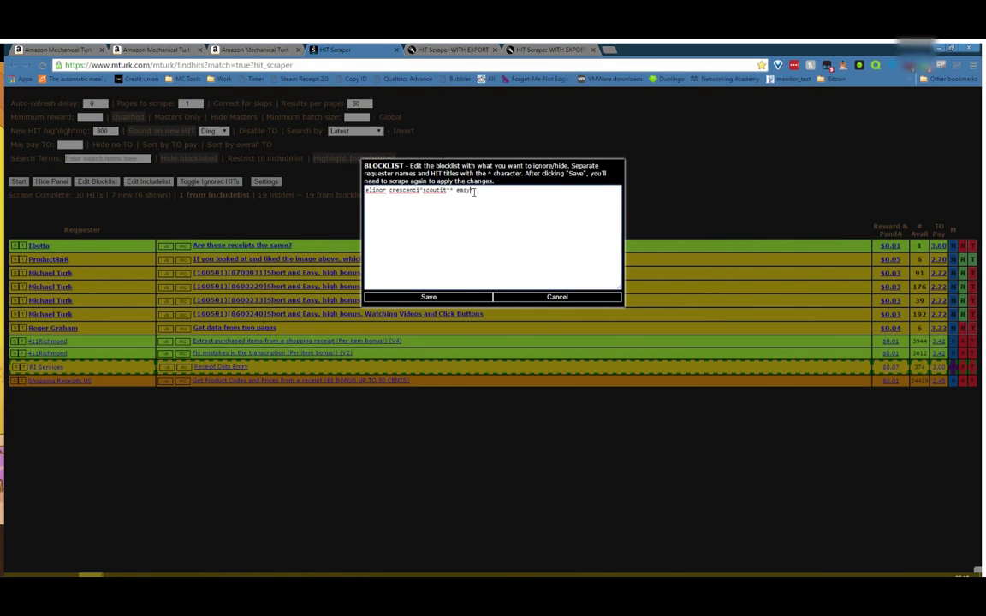
pyautogui.click(428, 297)
pyautogui.click(18, 182)
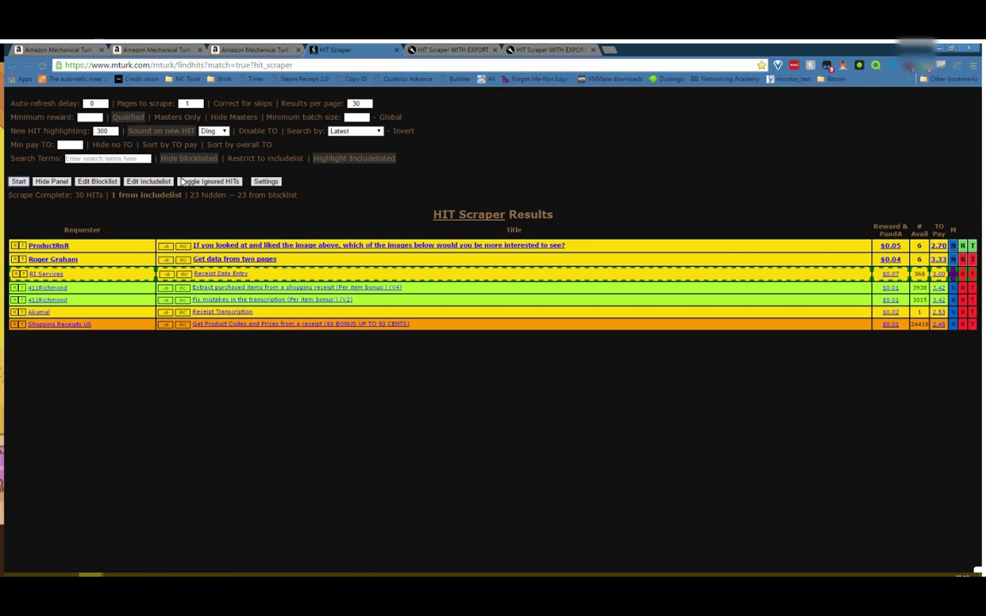
# - Delete the easy entry from the blocklist and save it
pyautogui.click(100, 184)
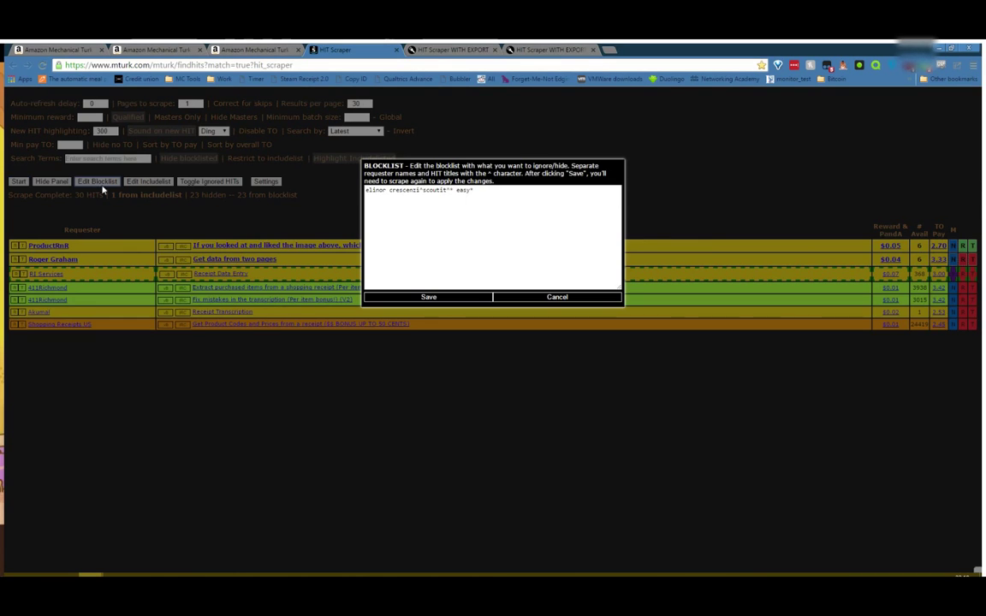
pyautogui.moveTo(446, 190); pyautogui.dragTo(588, 209)
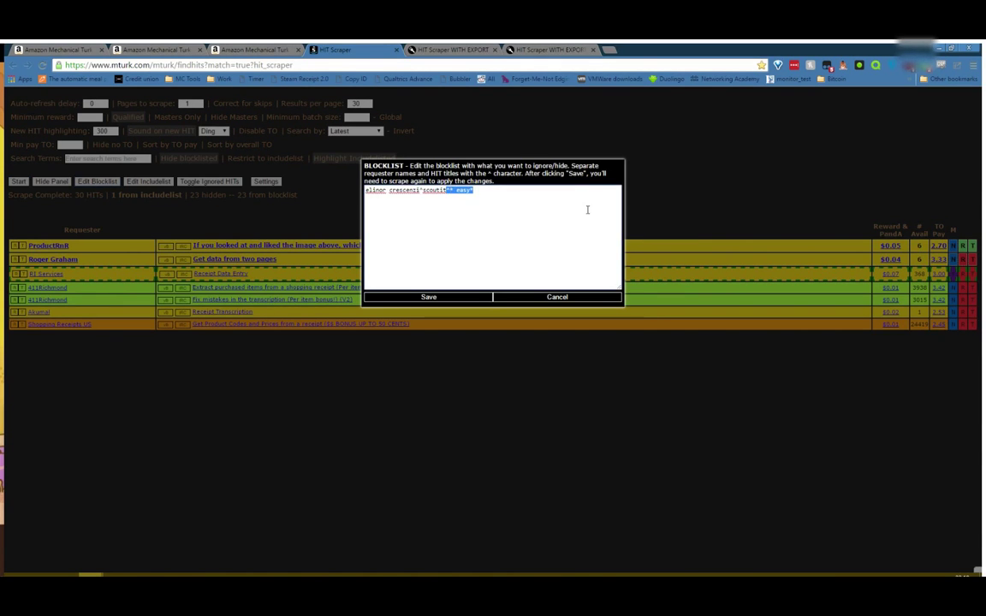
pyautogui.press('BackSpace')
pyautogui.click(468, 300)
# - Turn on tab blinking for new HITs in the Notifications settings
pyautogui.click(265, 182)
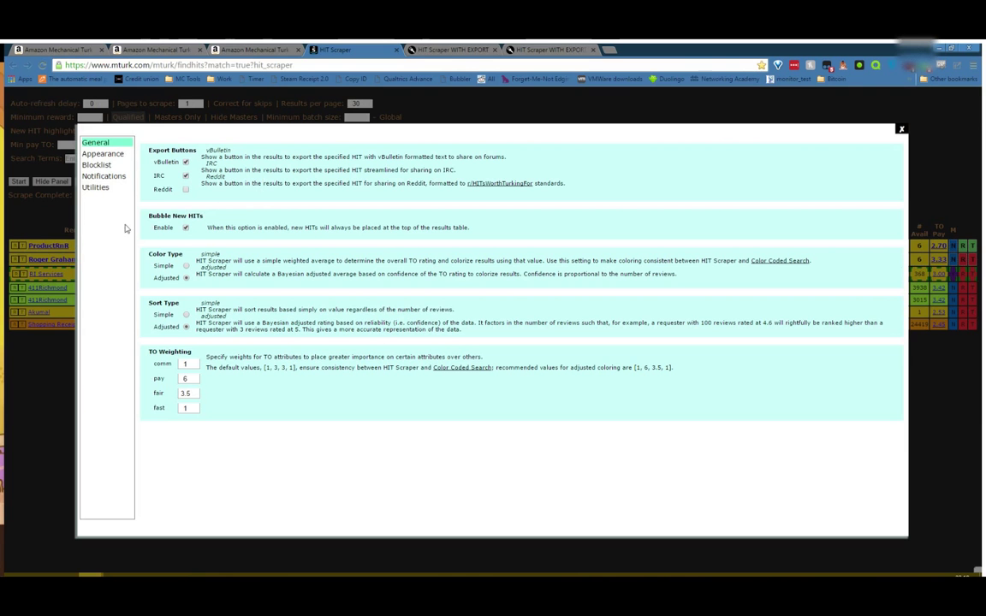
pyautogui.click(105, 178)
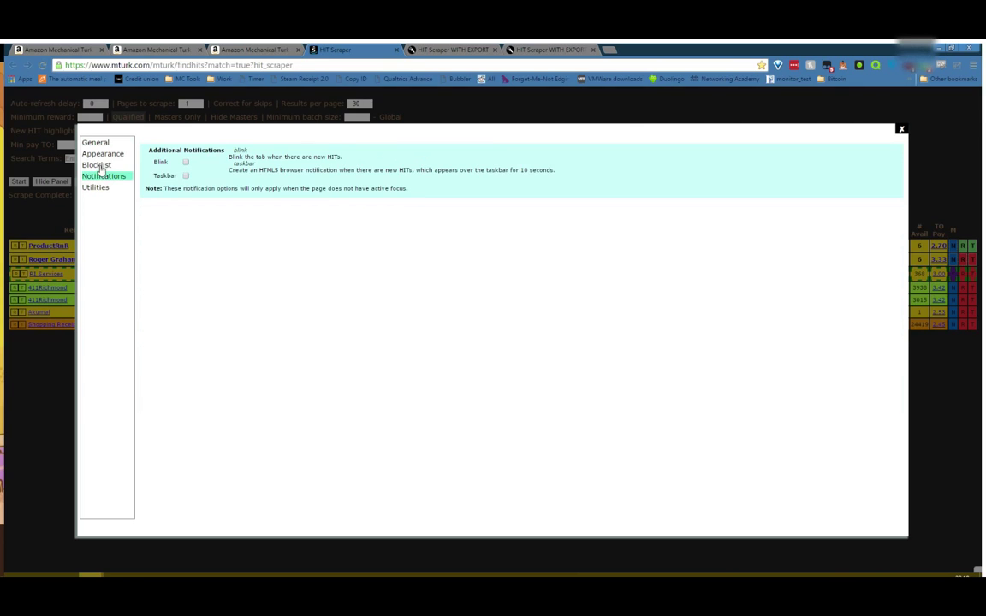
pyautogui.click(98, 165)
pyautogui.click(104, 176)
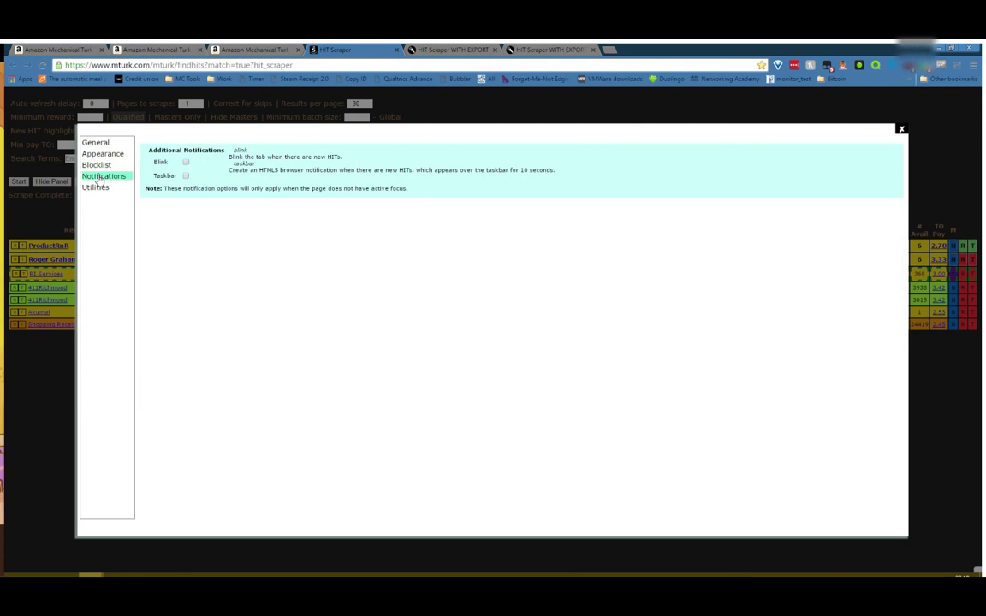
pyautogui.click(186, 163)
pyautogui.click(901, 129)
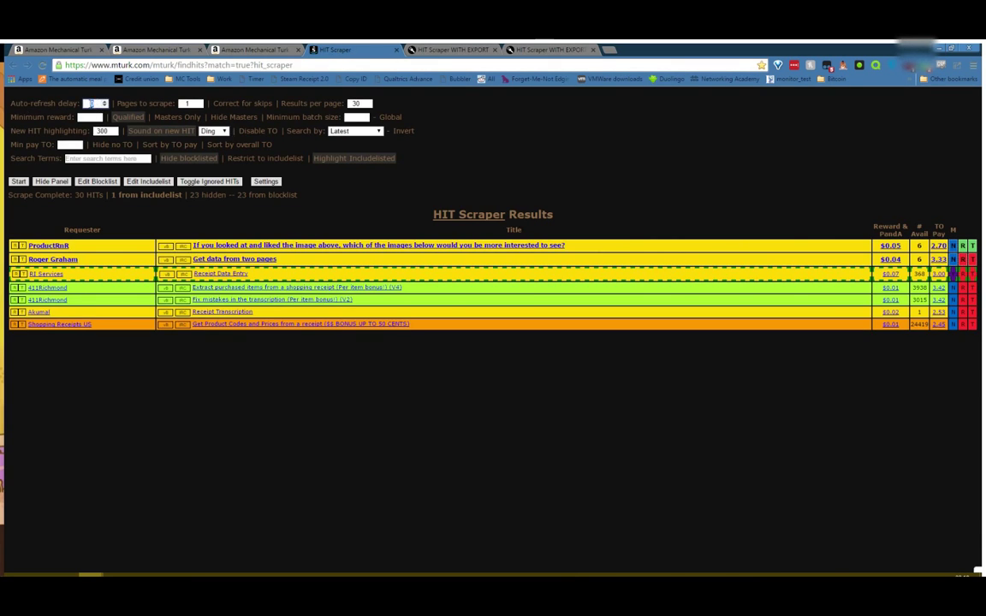
# - Start scraping with a 4-second auto-refresh delay
pyautogui.write('4')
pyautogui.click(18, 182)
pyautogui.click(441, 48)
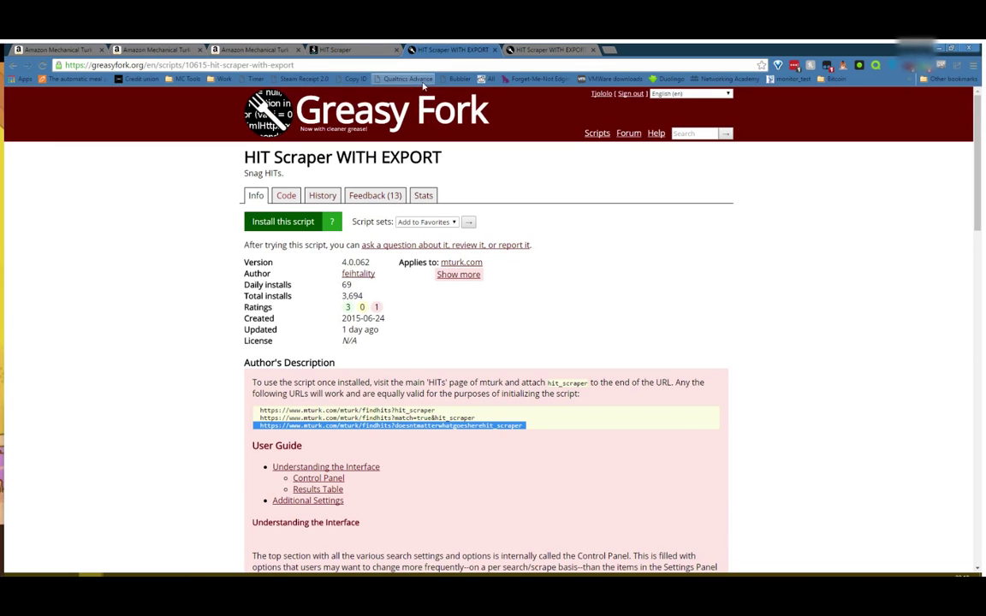
pyautogui.click(348, 52)
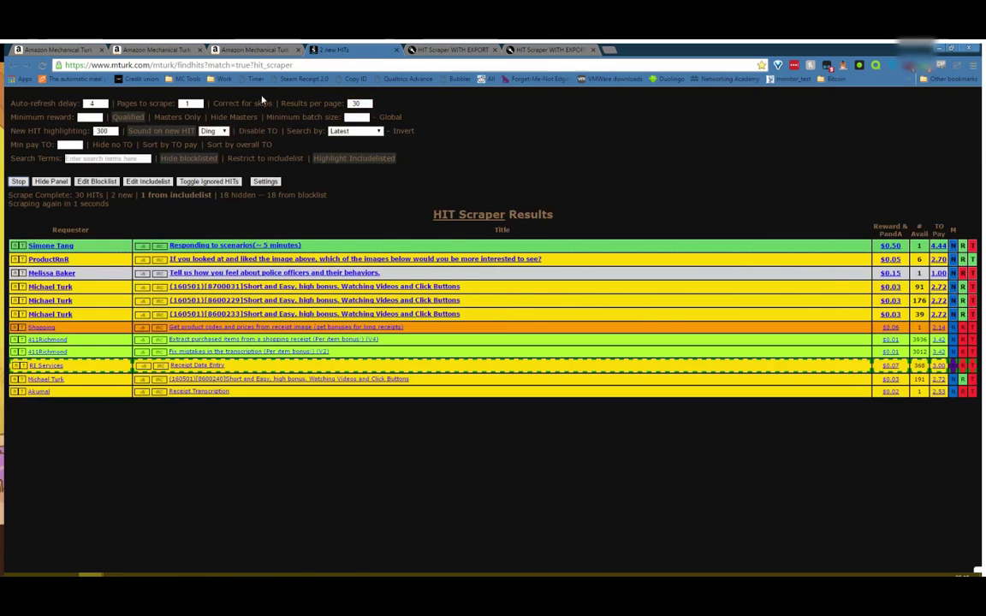
# - Switch notifications from tab blinking to taskbar notifications for new HITs
pyautogui.click(266, 182)
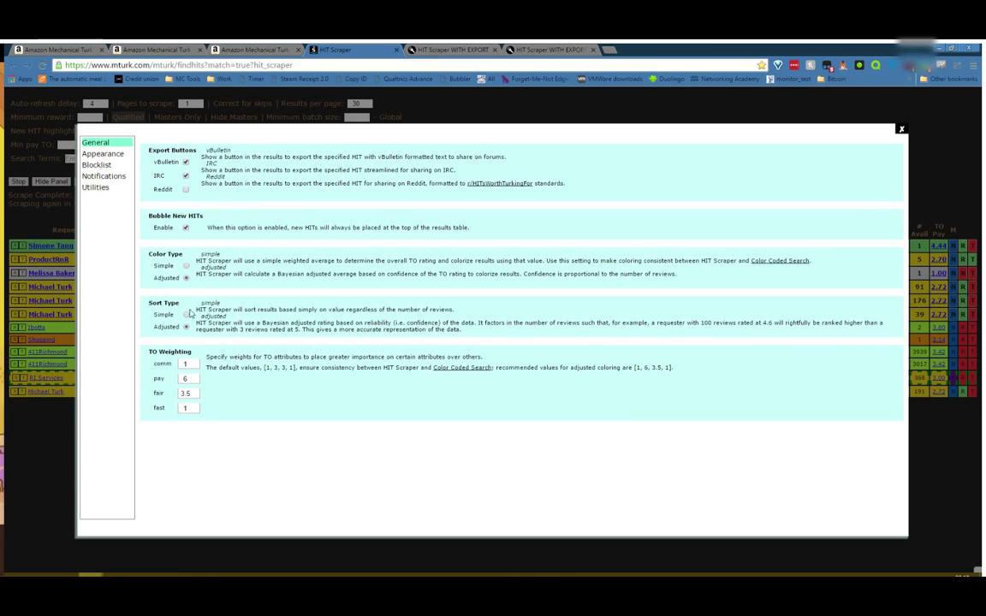
pyautogui.click(110, 176)
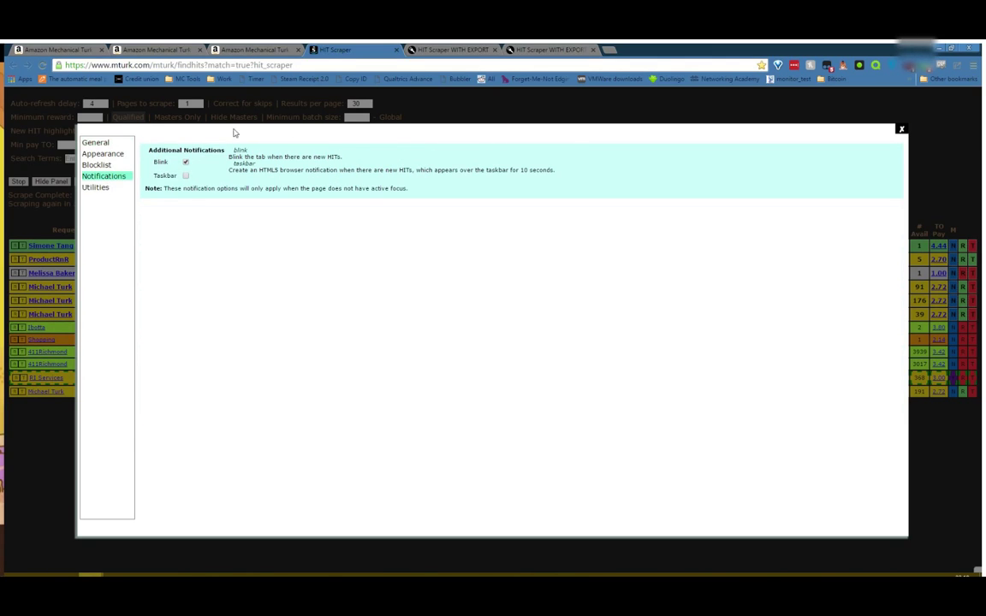
pyautogui.click(185, 162)
pyautogui.click(185, 176)
pyautogui.click(901, 130)
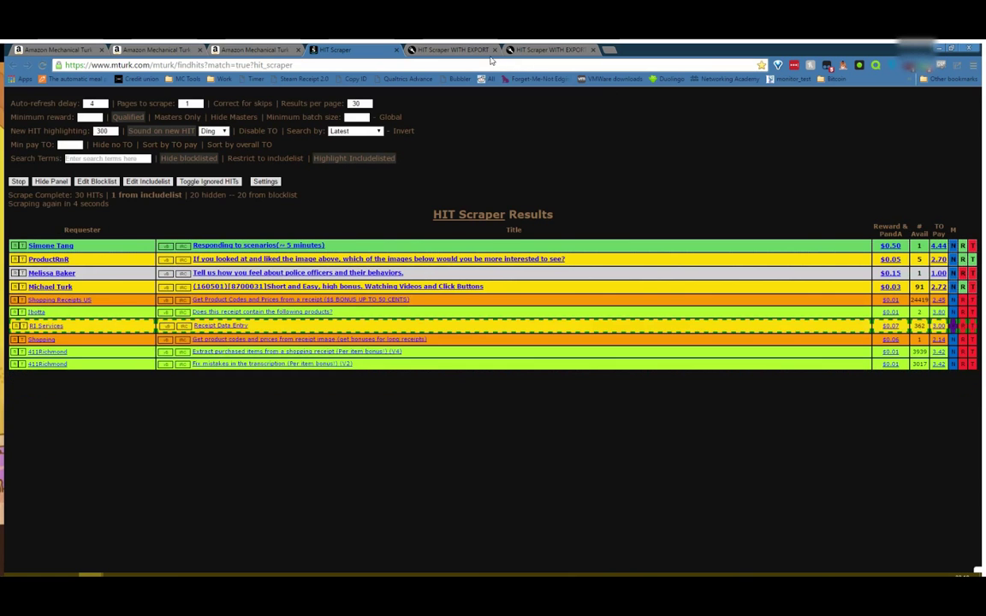
# - Stop scraping and set the auto-refresh delay to 0
pyautogui.click(440, 49)
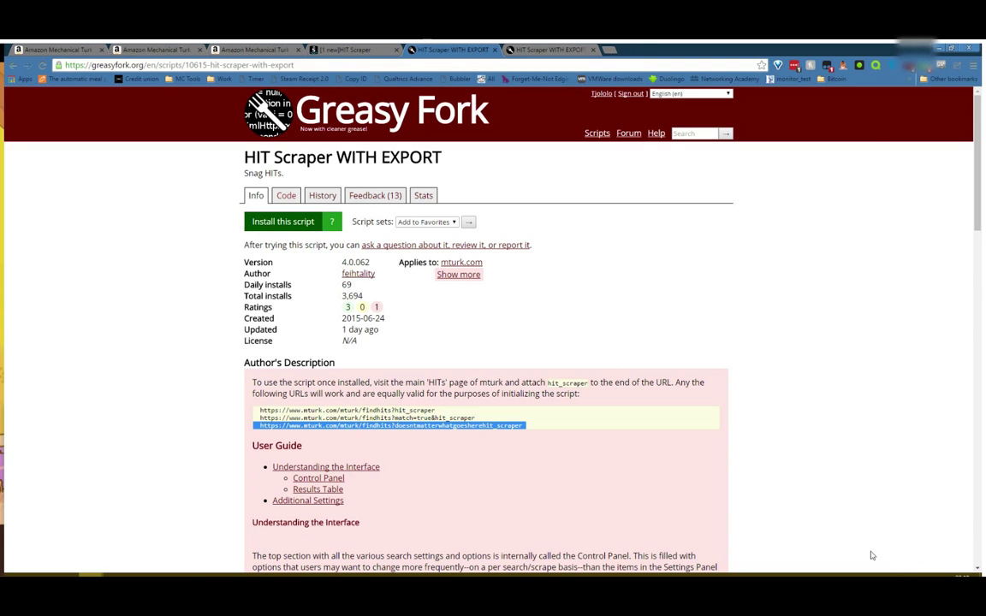
pyautogui.click(353, 50)
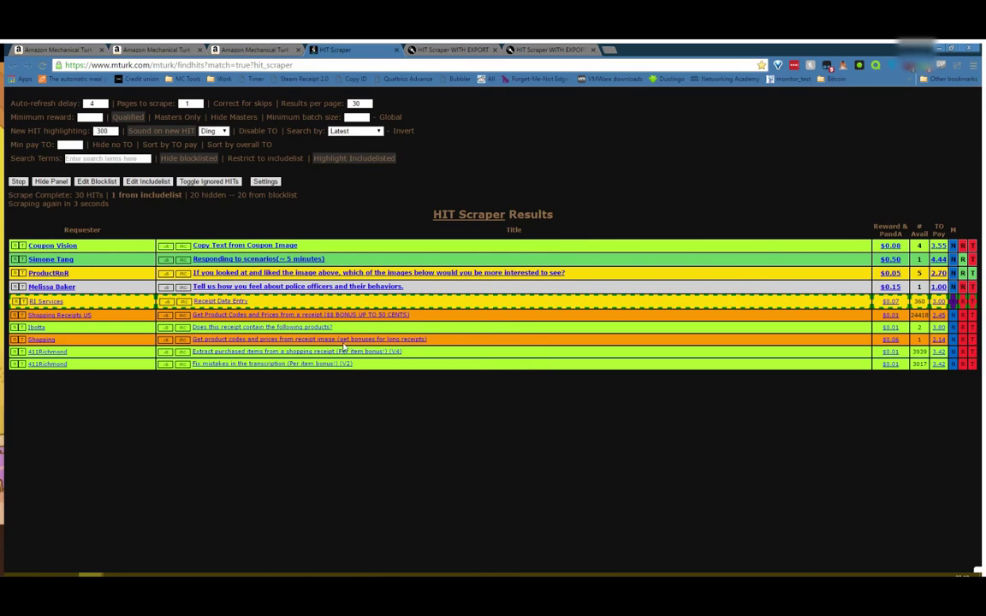
pyautogui.click(26, 182)
pyautogui.moveTo(99, 103); pyautogui.dragTo(54, 102)
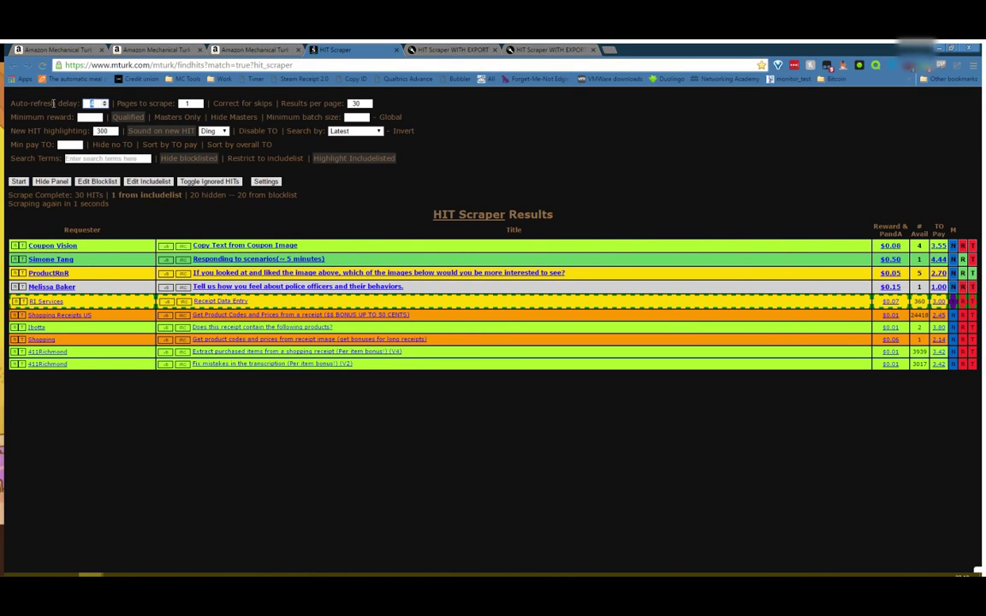
pyautogui.write('0')
pyautogui.click(296, 187)
# - Turn taskbar notifications off, view the Export/Import utilities, and close Settings
pyautogui.click(265, 182)
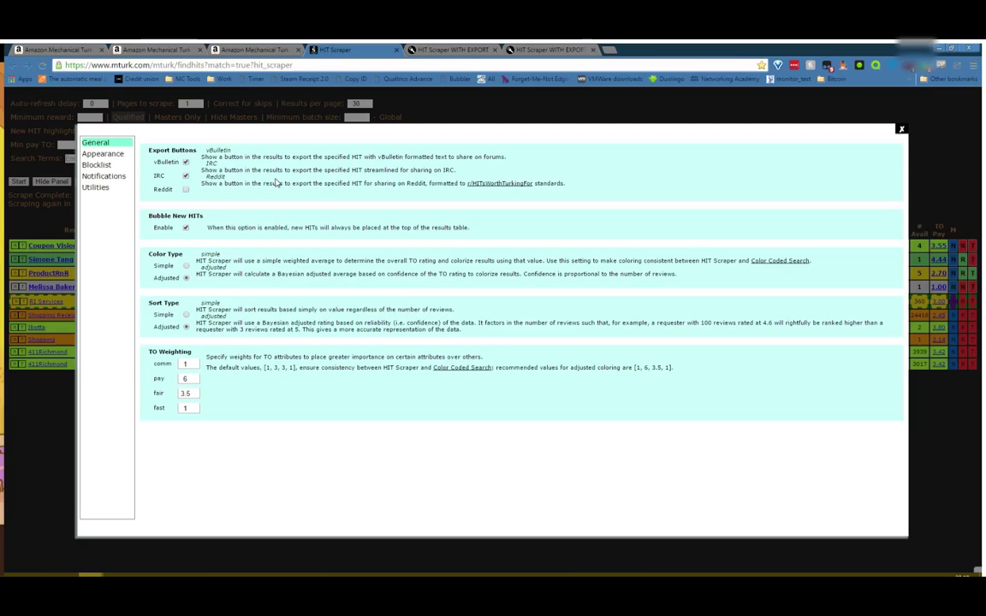
pyautogui.click(111, 176)
pyautogui.click(186, 176)
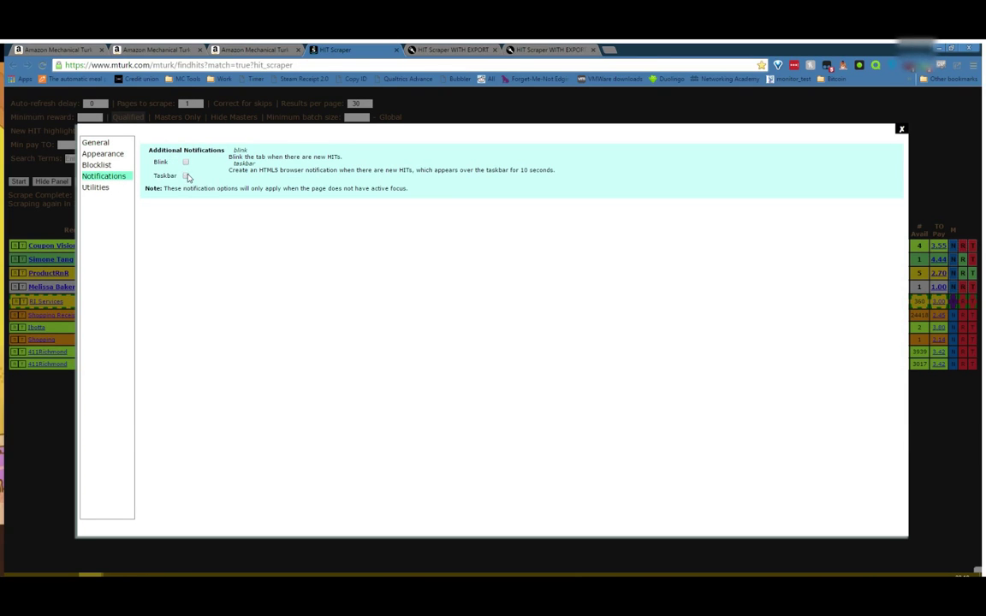
pyautogui.click(96, 188)
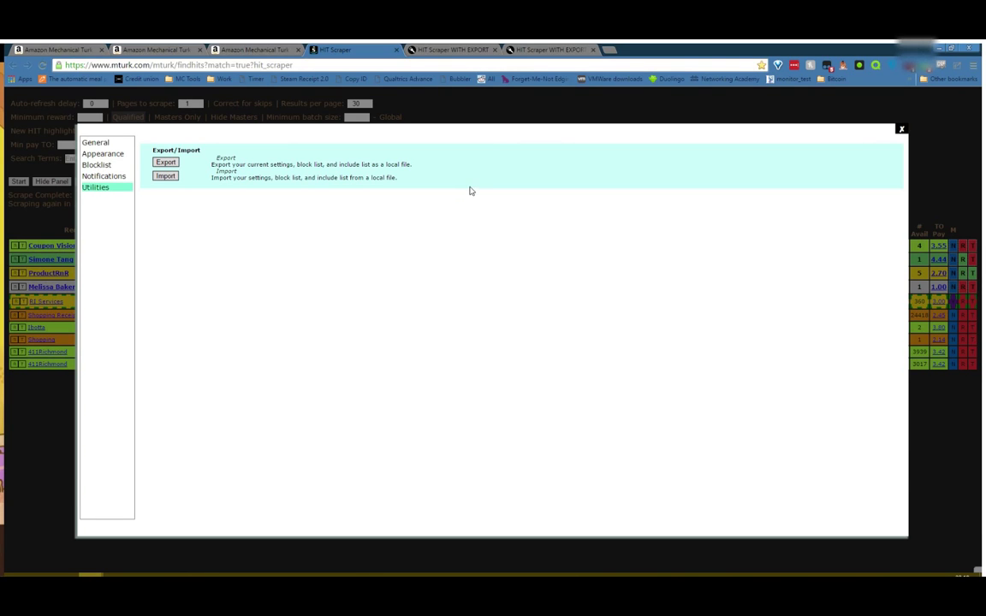
pyautogui.click(901, 131)
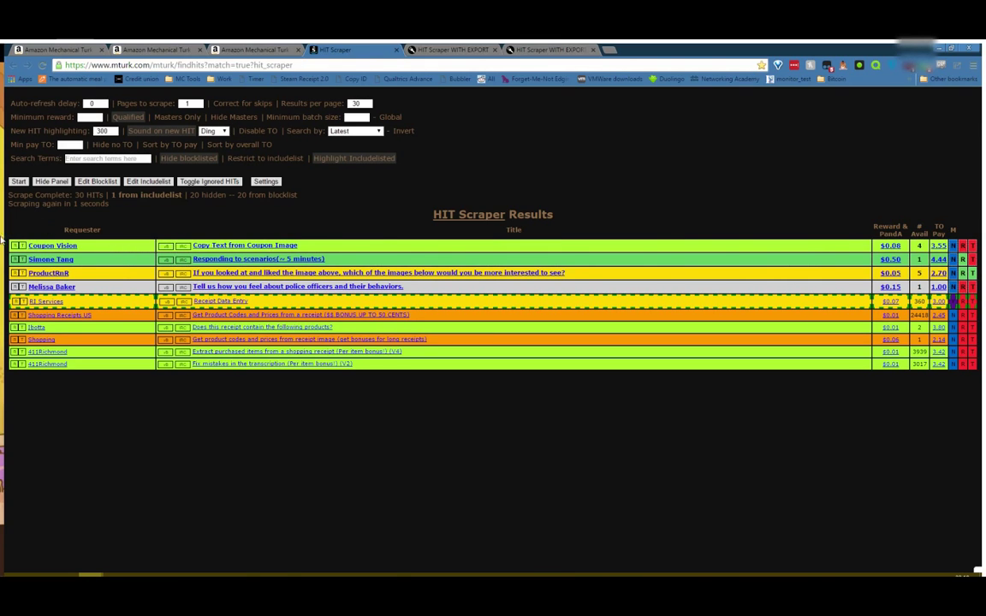
pyautogui.moveTo(128, 204); pyautogui.dragTo(8, 194)
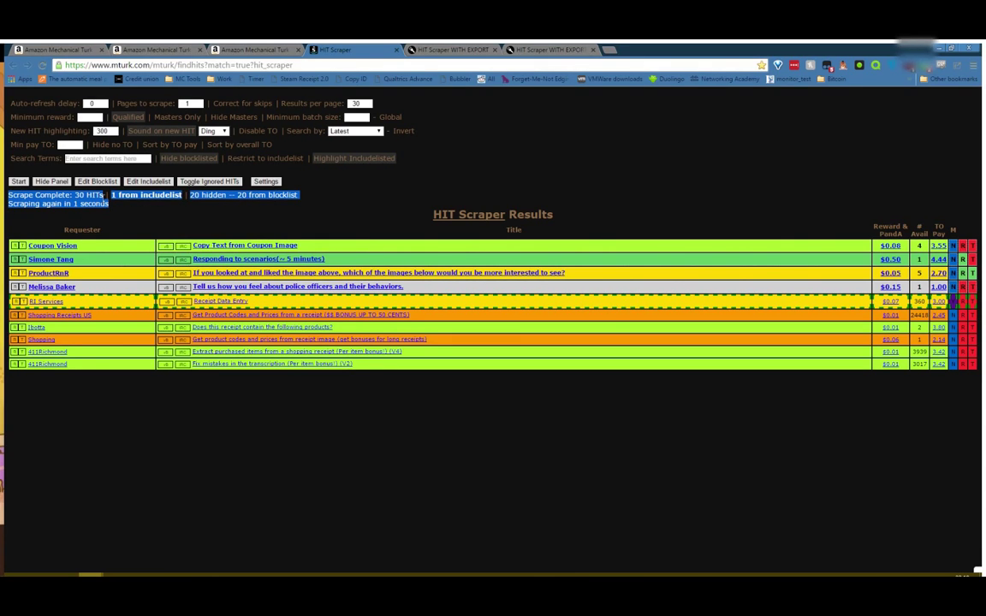
pyautogui.click(105, 195)
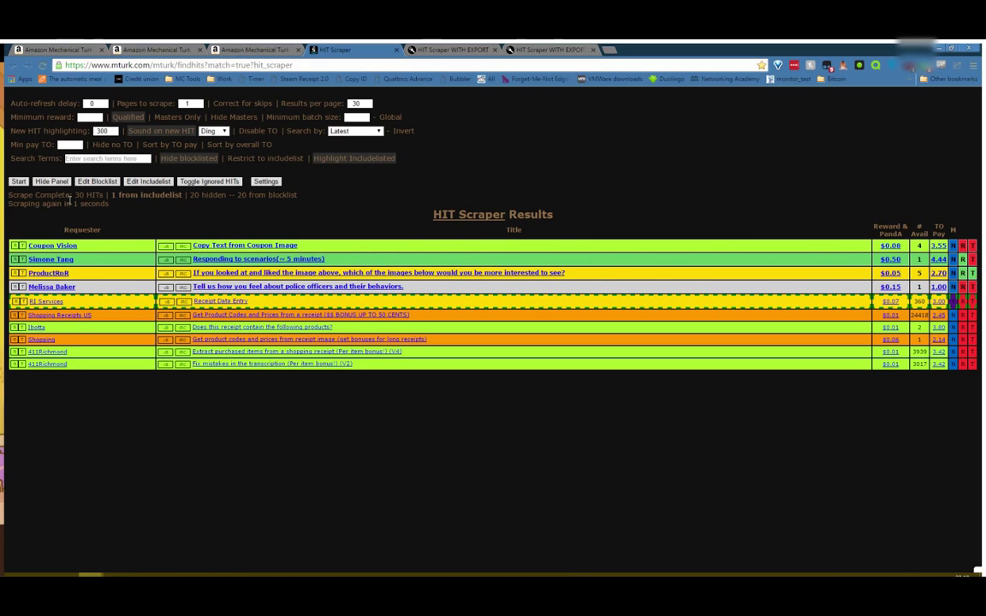
pyautogui.moveTo(75, 196); pyautogui.dragTo(318, 199)
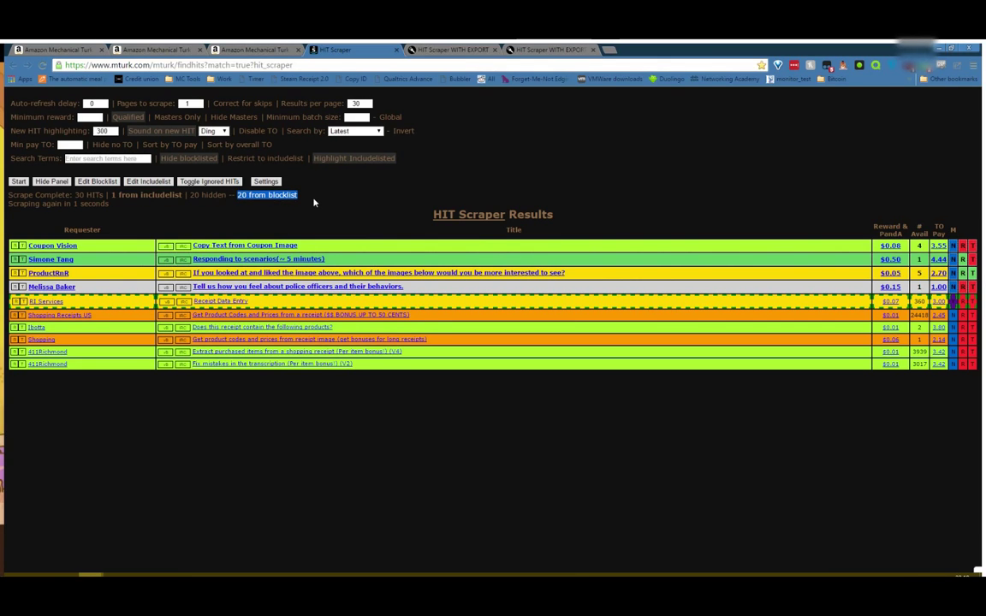
pyautogui.tripleClick(53, 204)
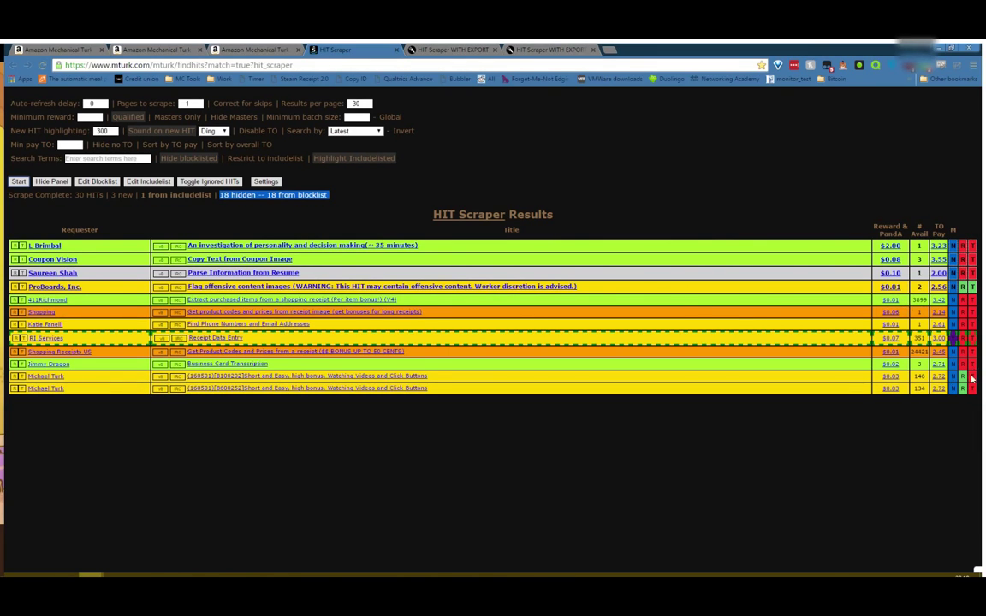
pyautogui.click(964, 289)
pyautogui.click(963, 289)
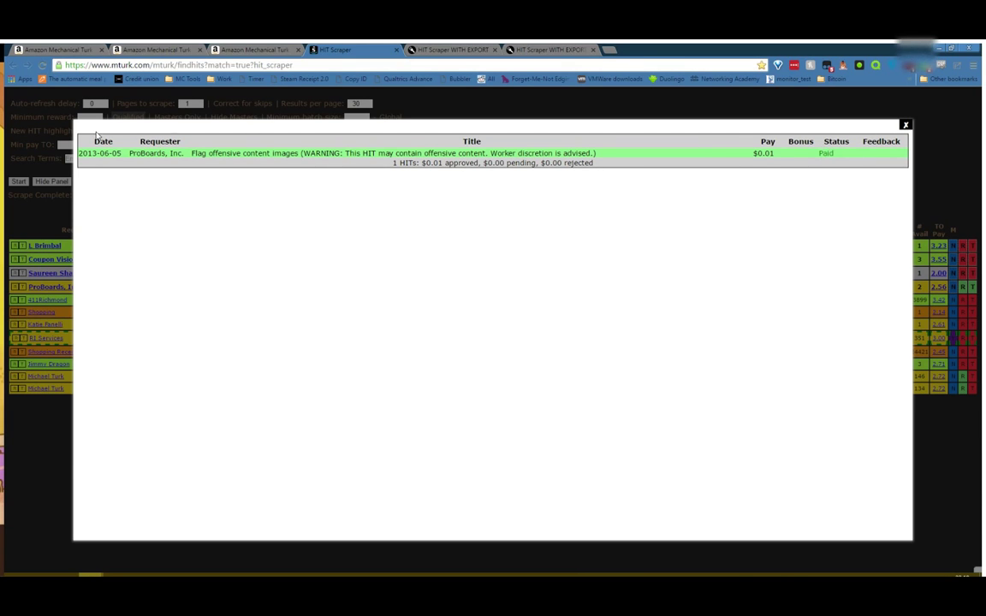
pyautogui.click(906, 125)
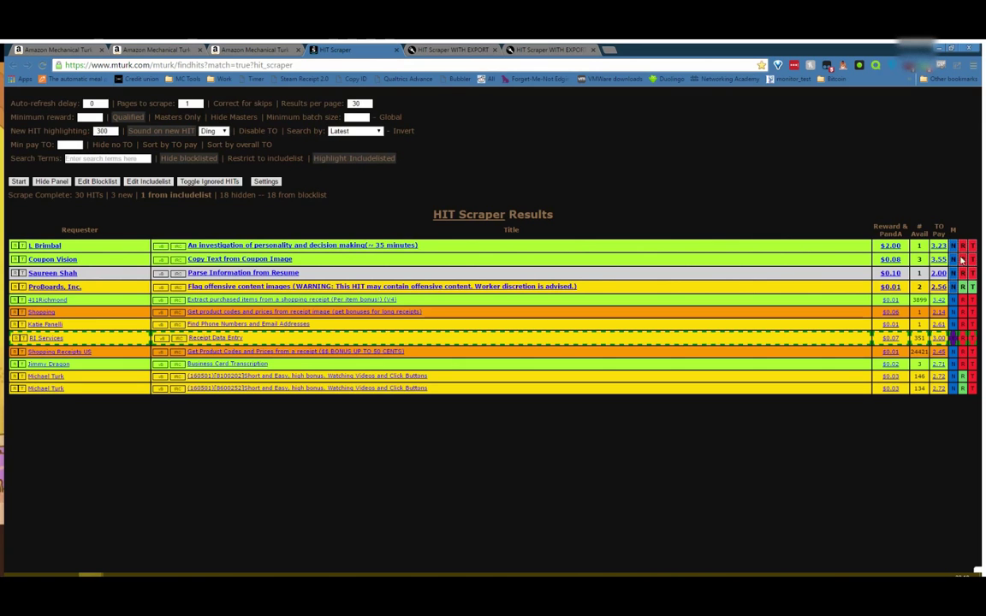
pyautogui.click(975, 288)
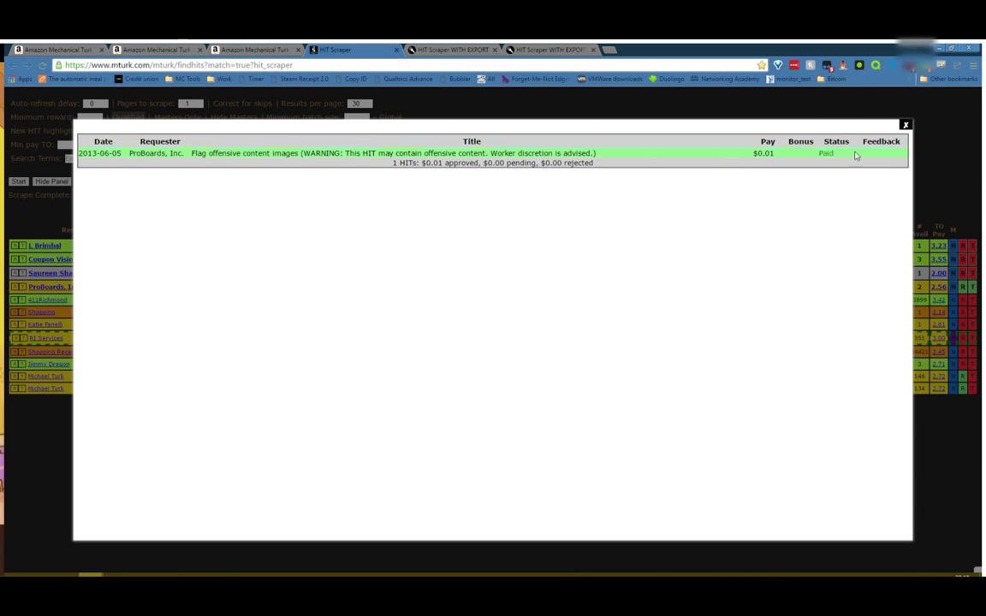
pyautogui.click(906, 125)
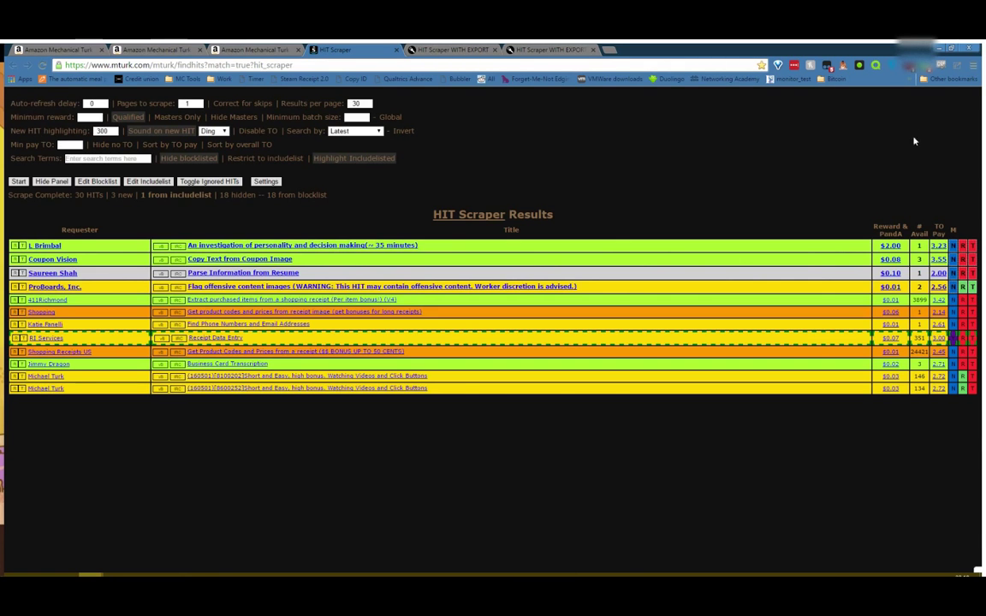
pyautogui.click(971, 378)
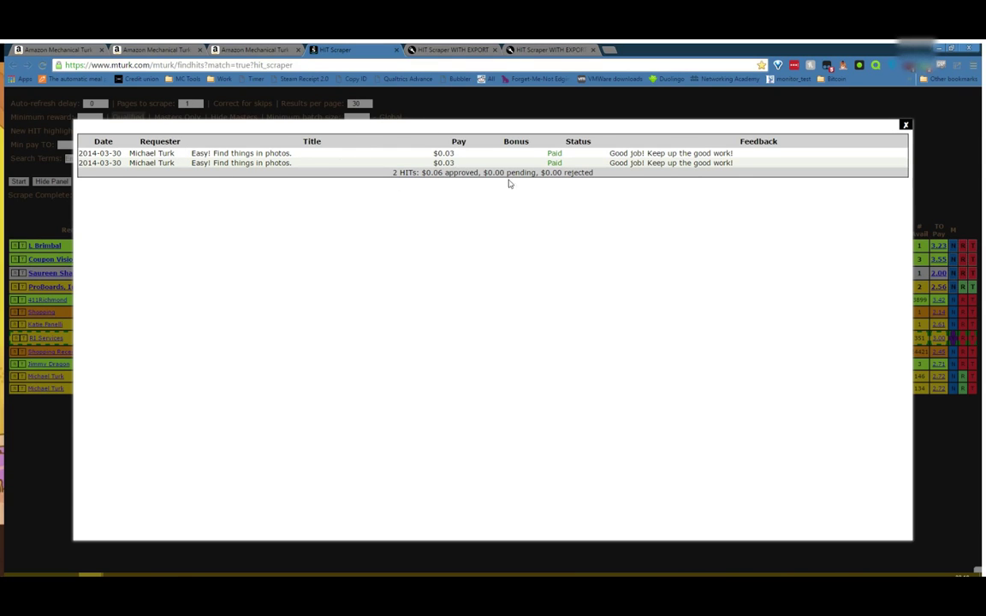
pyautogui.click(809, 117)
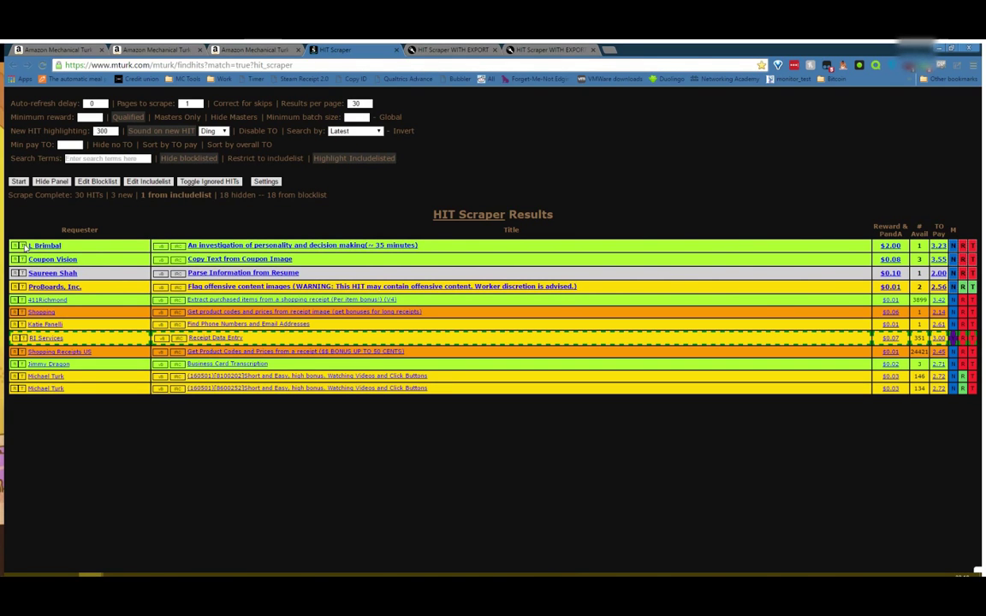
# - Cancel blocking the personality study title, then blocklist requester Coupon Vision
pyautogui.click(23, 246)
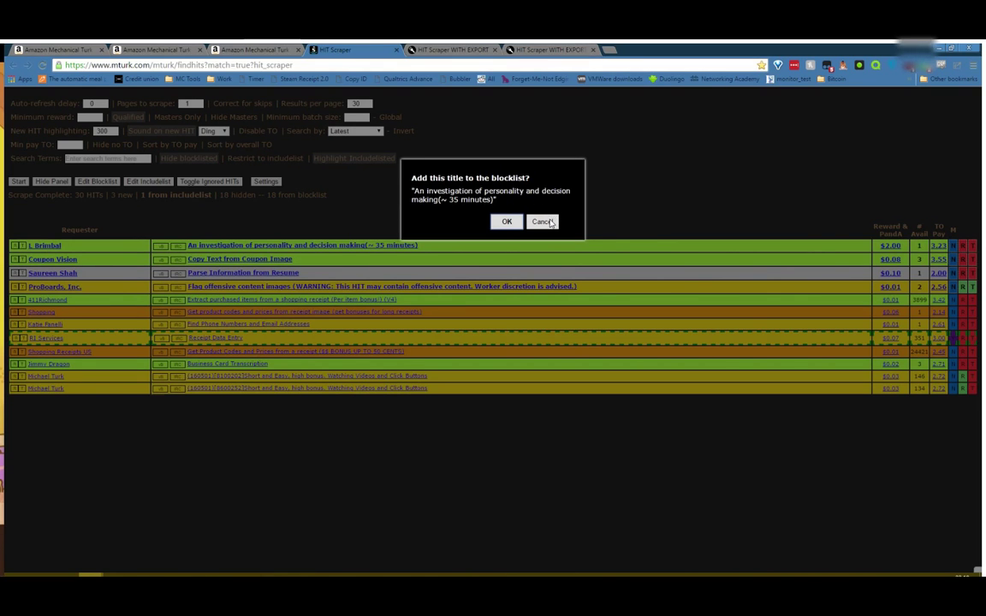
pyautogui.click(543, 222)
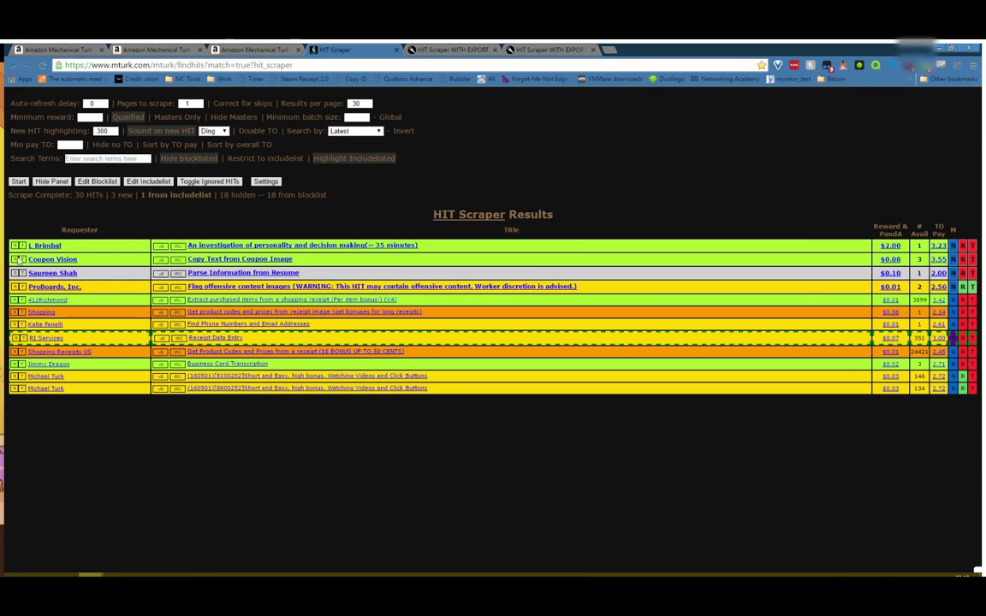
pyautogui.click(16, 259)
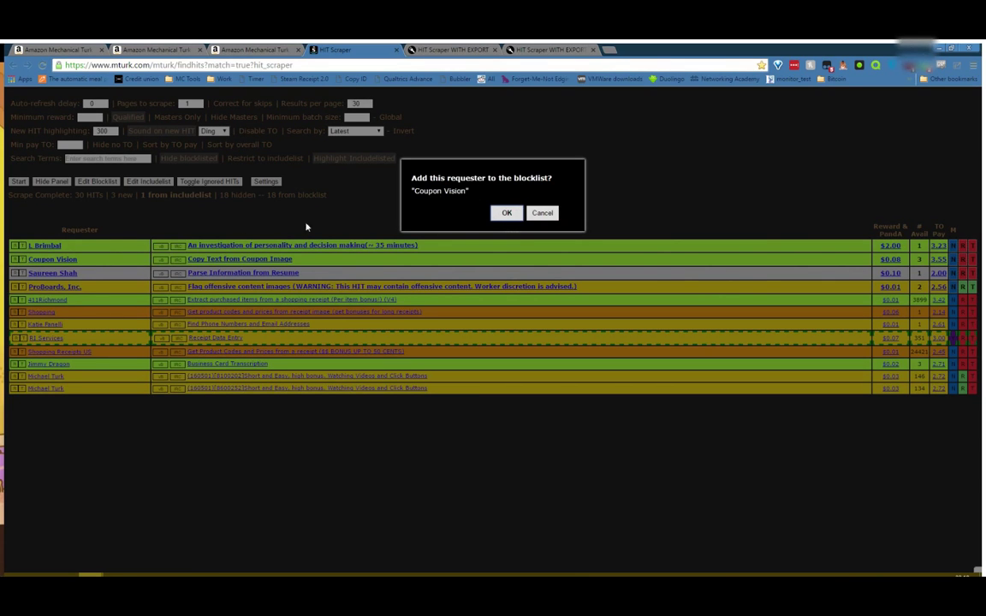
pyautogui.click(507, 214)
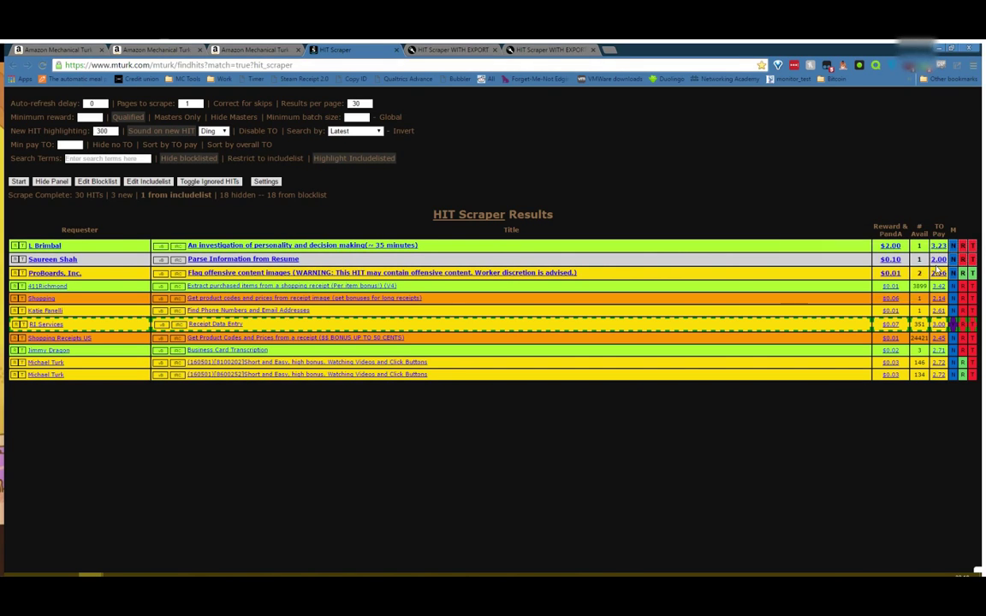
pyautogui.moveTo(945, 326)
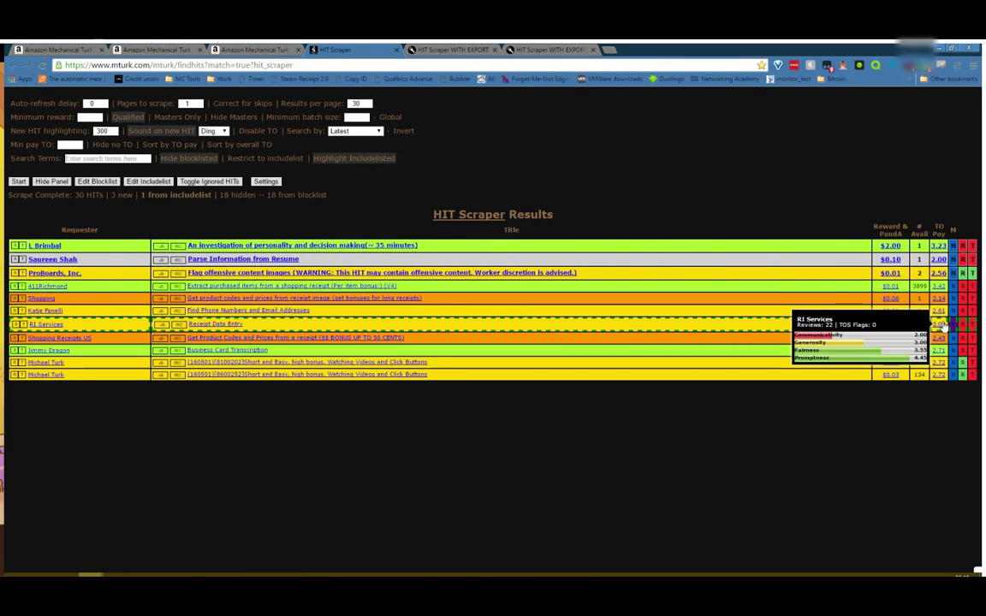
pyautogui.moveTo(940, 365)
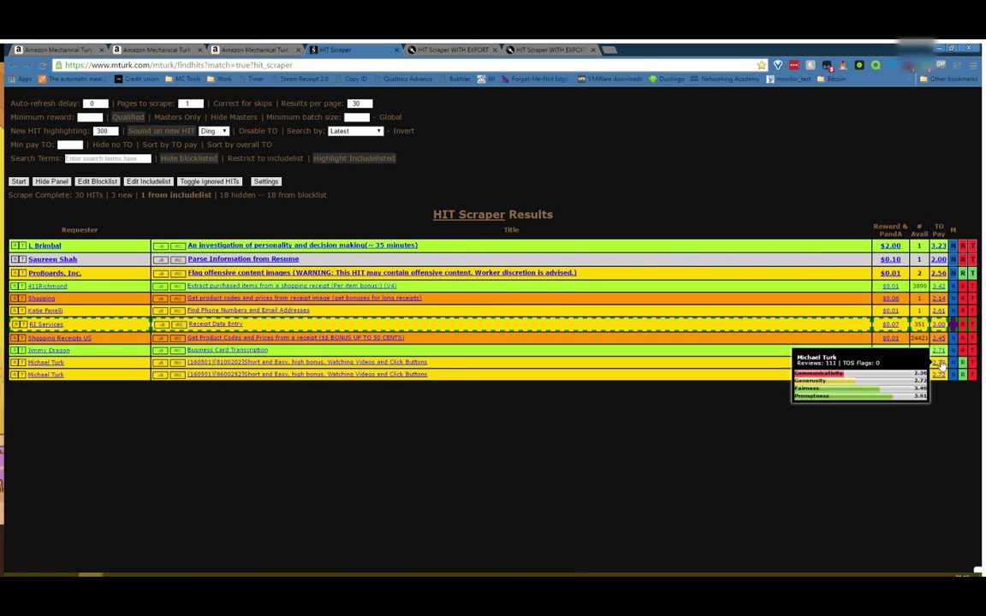
pyautogui.moveTo(941, 247)
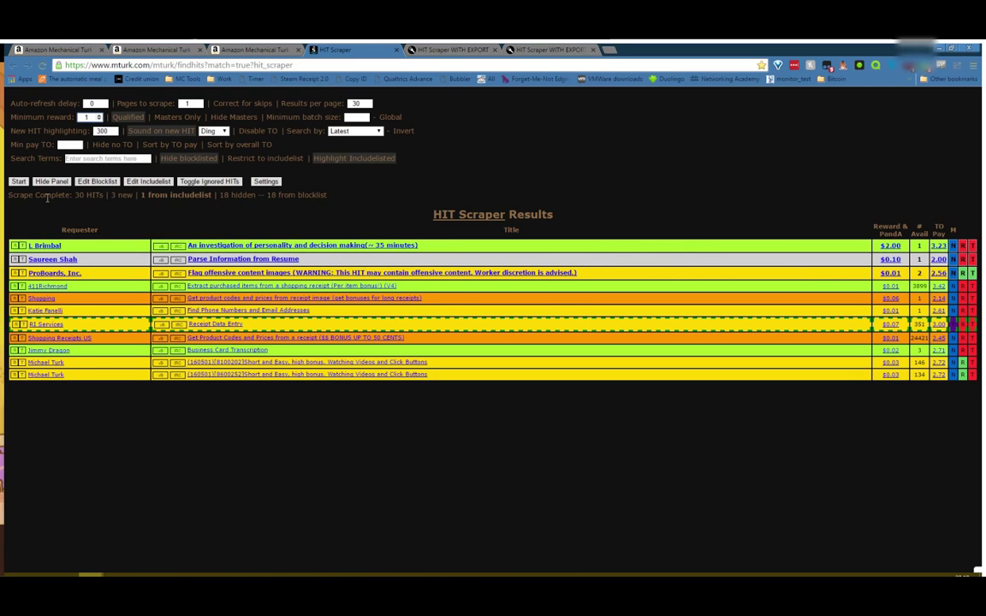
# - Restart scraping and check the blocklist without changing it
pyautogui.click(18, 181)
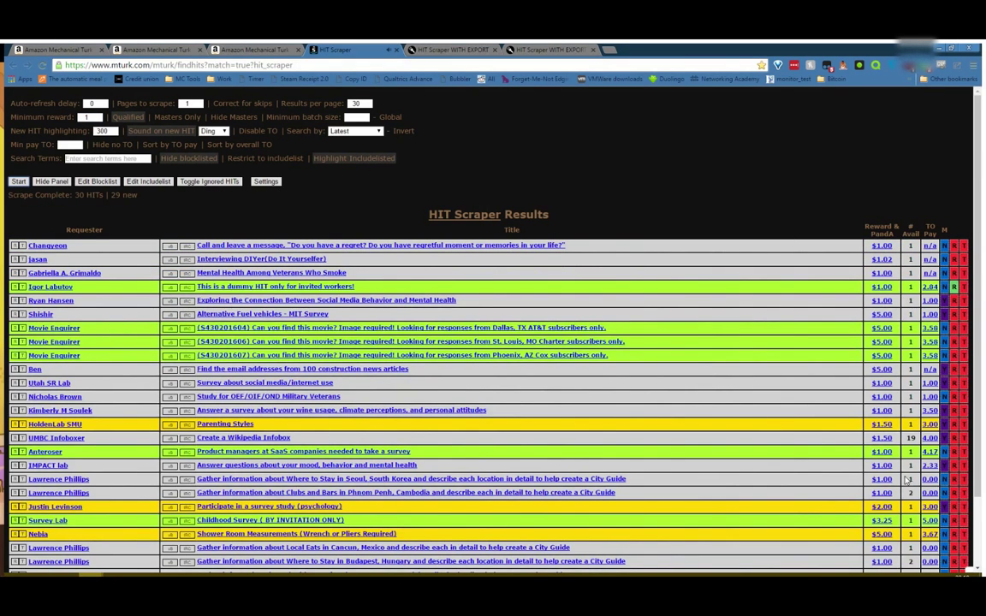
pyautogui.scroll(-2, 172, 312)
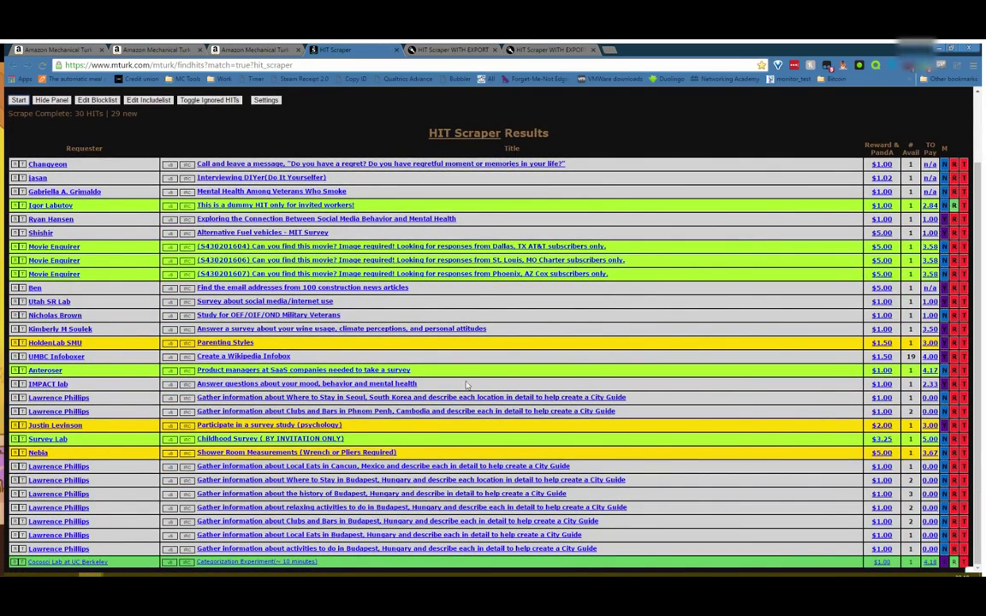
pyautogui.scroll(2, 451, 338)
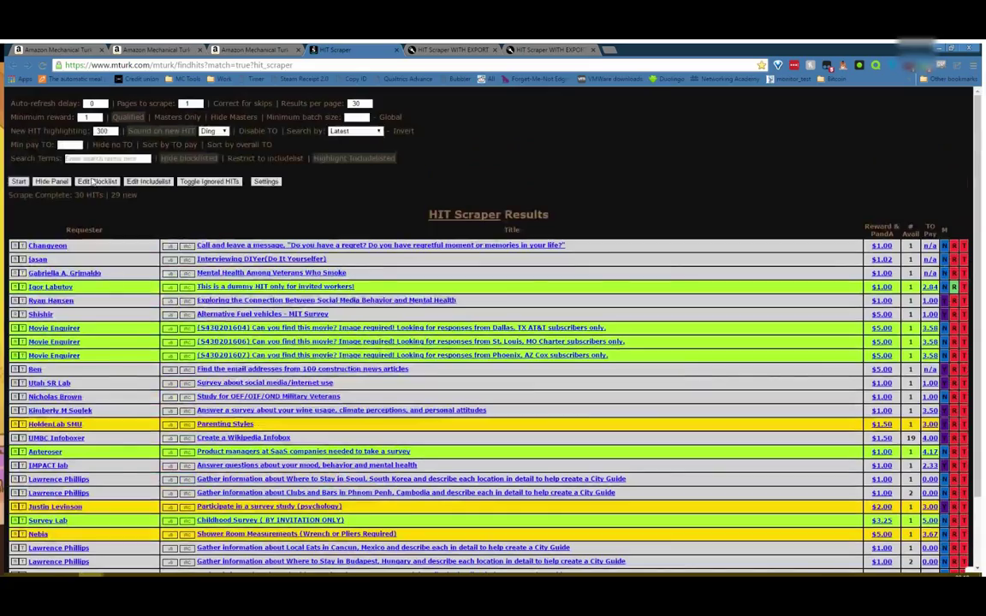
pyautogui.click(97, 182)
pyautogui.click(557, 297)
# - Start a fresh scrape, then rescrape from the Minimum reward field with Enter
pyautogui.scroll(-1, 779, 461)
pyautogui.scroll(1, 779, 467)
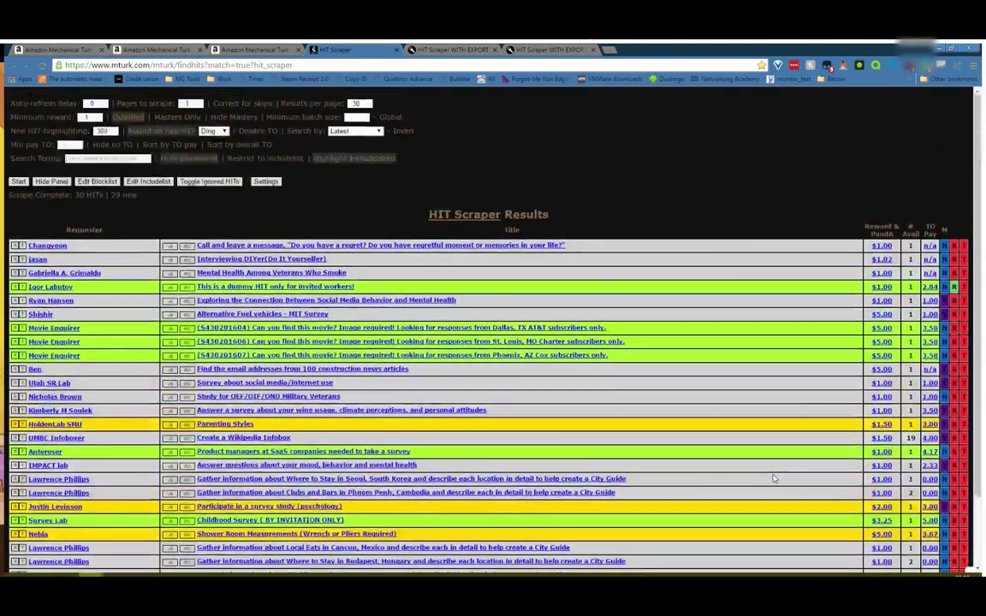
pyautogui.scroll(-1, 776, 478)
pyautogui.scroll(1, 696, 454)
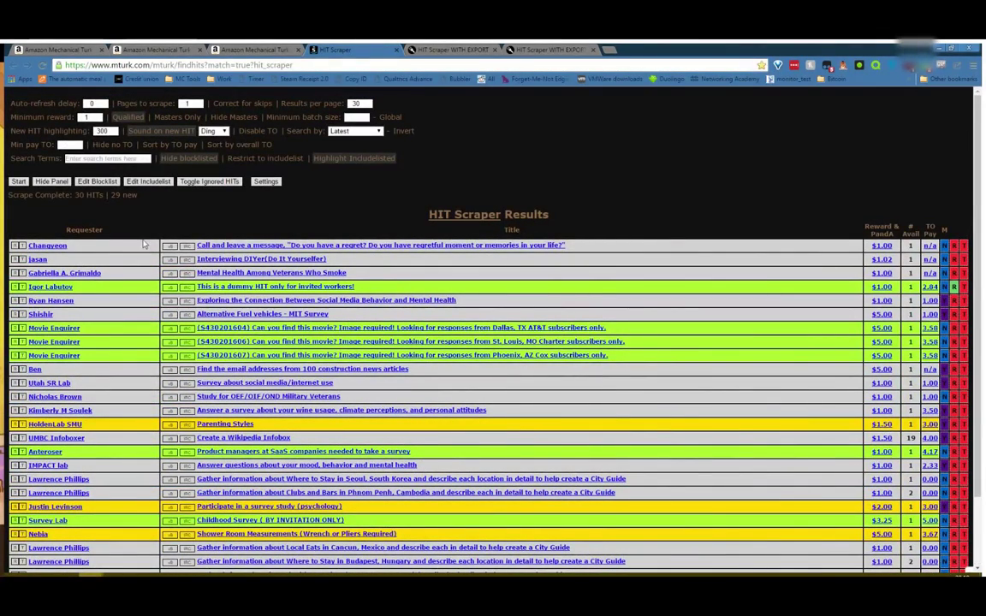
pyautogui.click(19, 182)
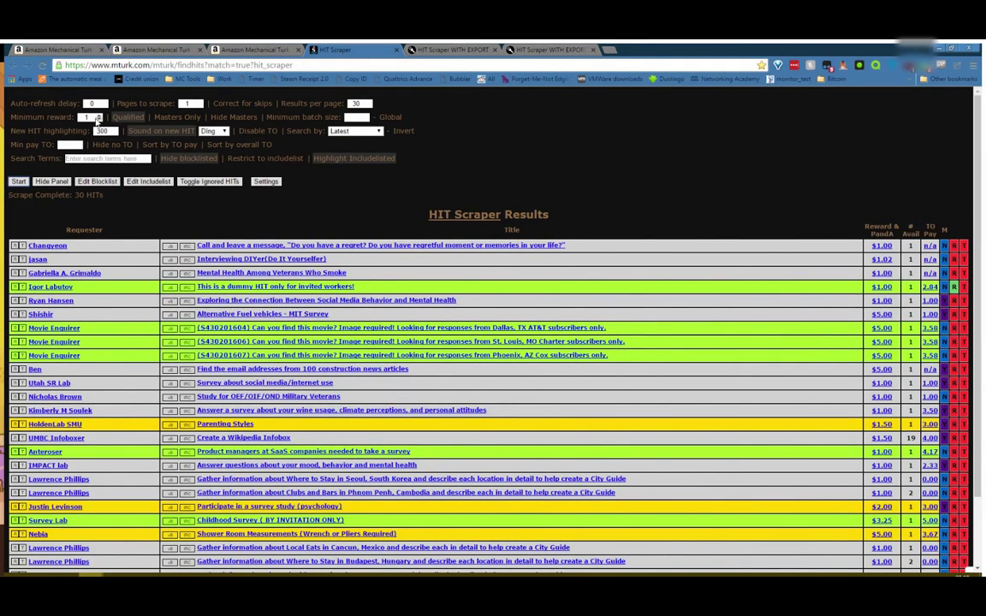
pyautogui.click(96, 118)
pyautogui.press('Return')
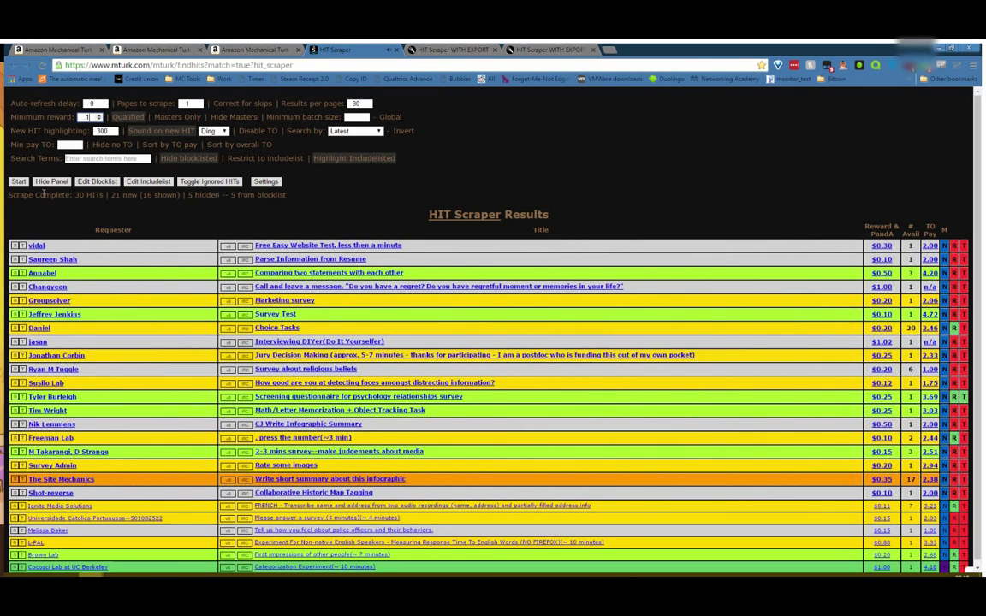
pyautogui.scroll(-1, 387, 409)
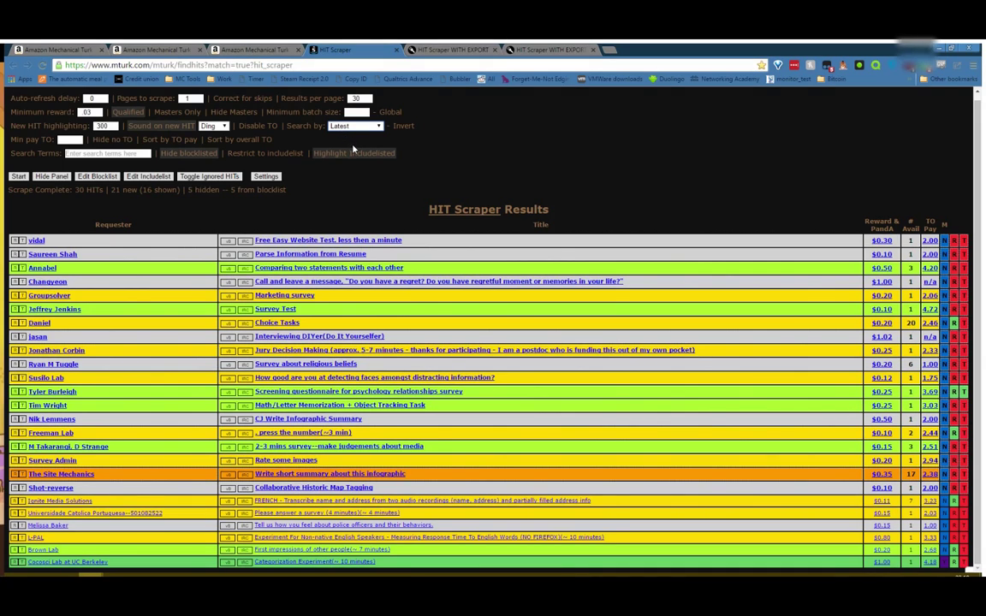
# - Order the search by Most Available and rescrape, highlighting the 70840-HIT batch
pyautogui.click(352, 150)
pyautogui.click(18, 176)
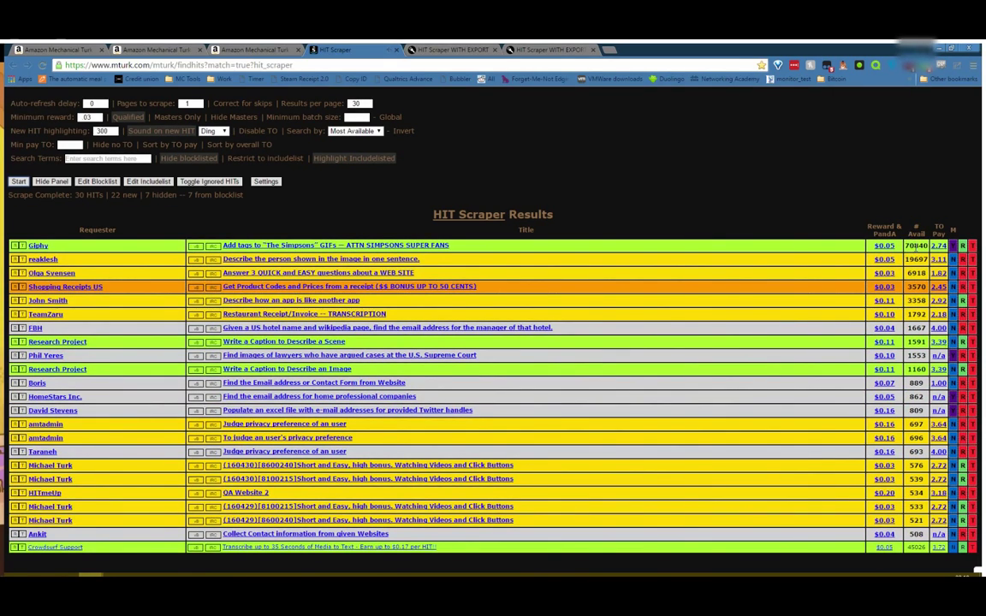
pyautogui.moveTo(913, 247); pyautogui.dragTo(904, 245)
# - Enter 600 as the minimum batch size and rescrape
pyautogui.click(356, 117)
pyautogui.write('600')
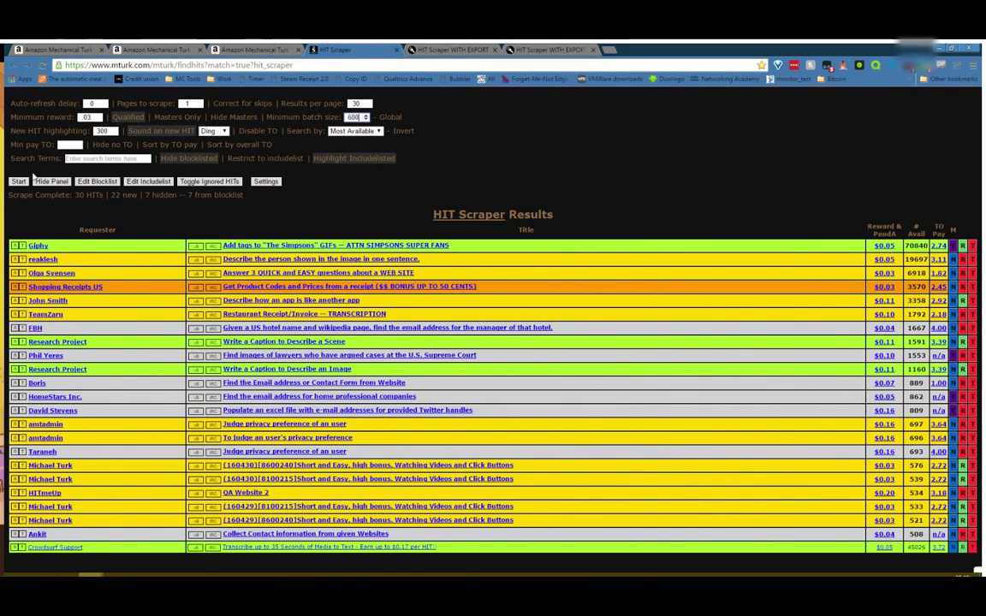
pyautogui.press('Return')
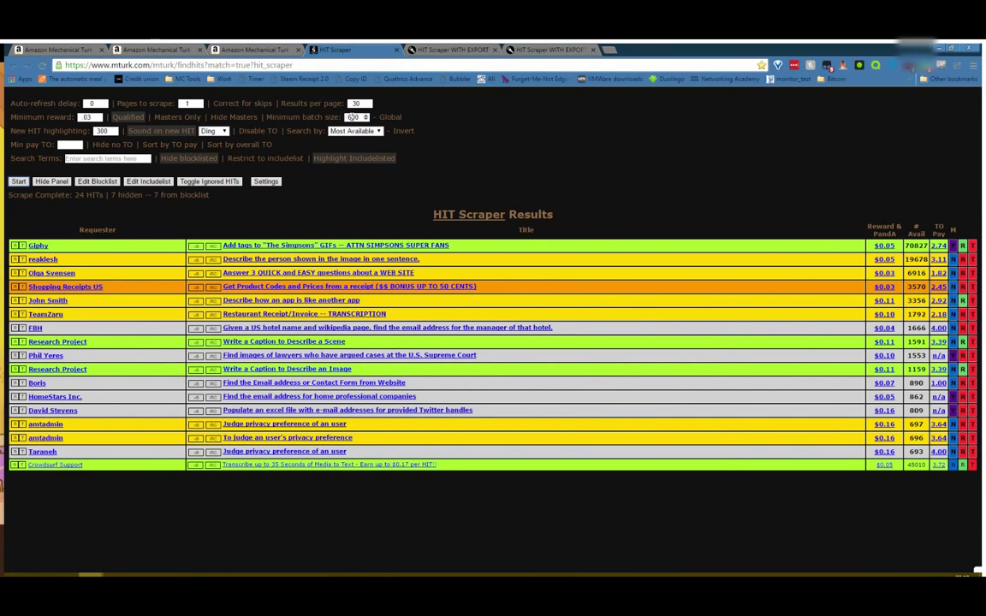
# - Set Search by back to Latest, rescrape, and show the hidden blocklisted HITs
pyautogui.moveTo(351, 117); pyautogui.dragTo(403, 126)
pyautogui.click(396, 122)
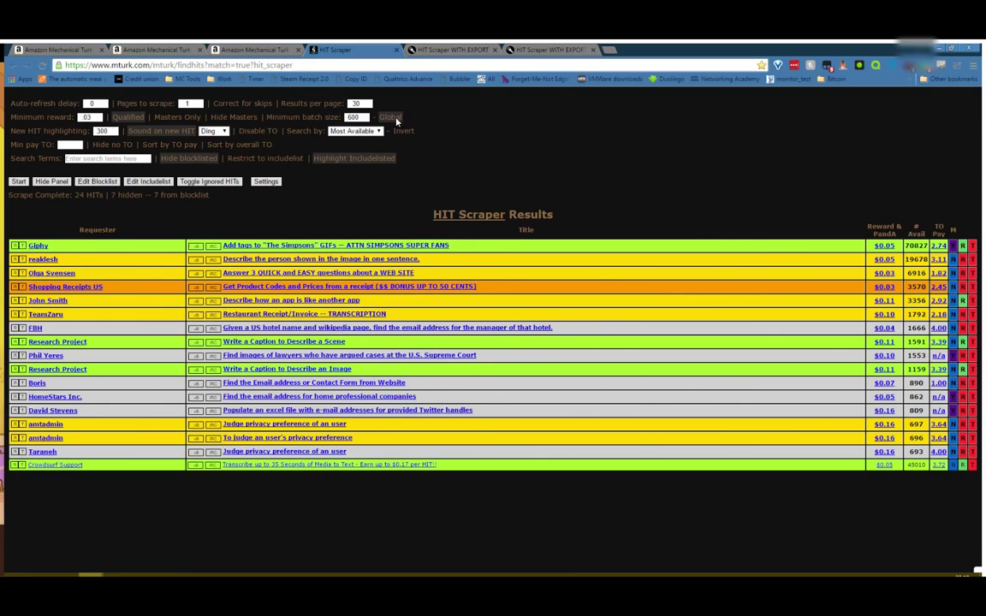
pyautogui.click(344, 148)
pyautogui.click(21, 182)
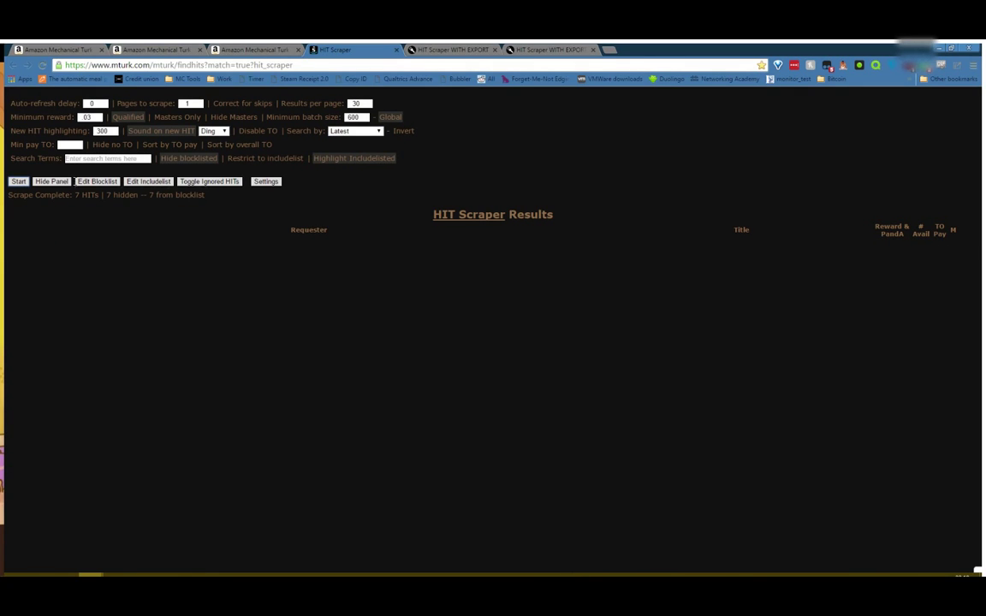
pyautogui.click(190, 158)
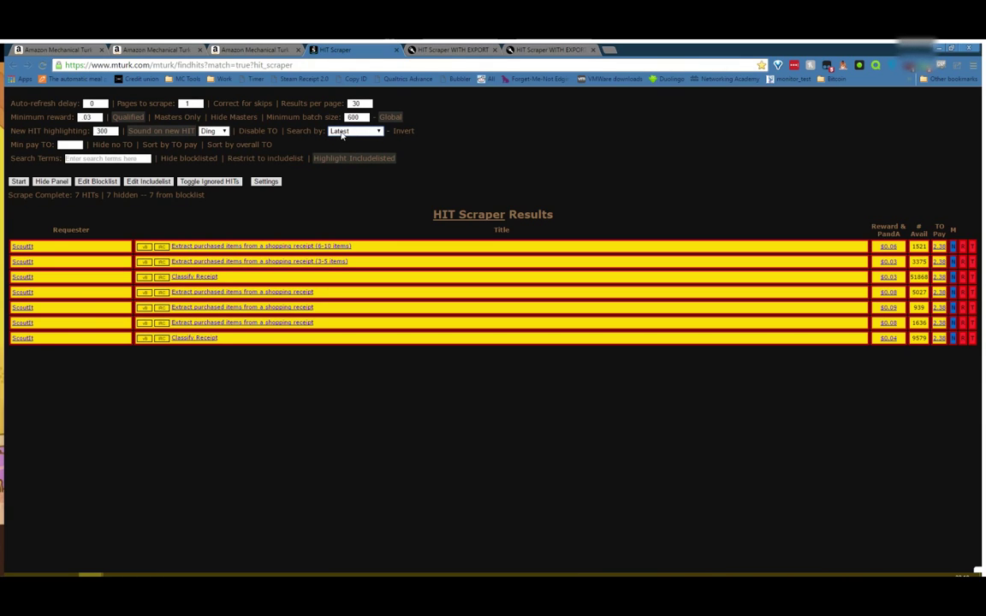
# - Rescrape with blocklisted HITs hidden and minimum reward 1, then view HIT Scraper WITH EXPORT
pyautogui.click(18, 181)
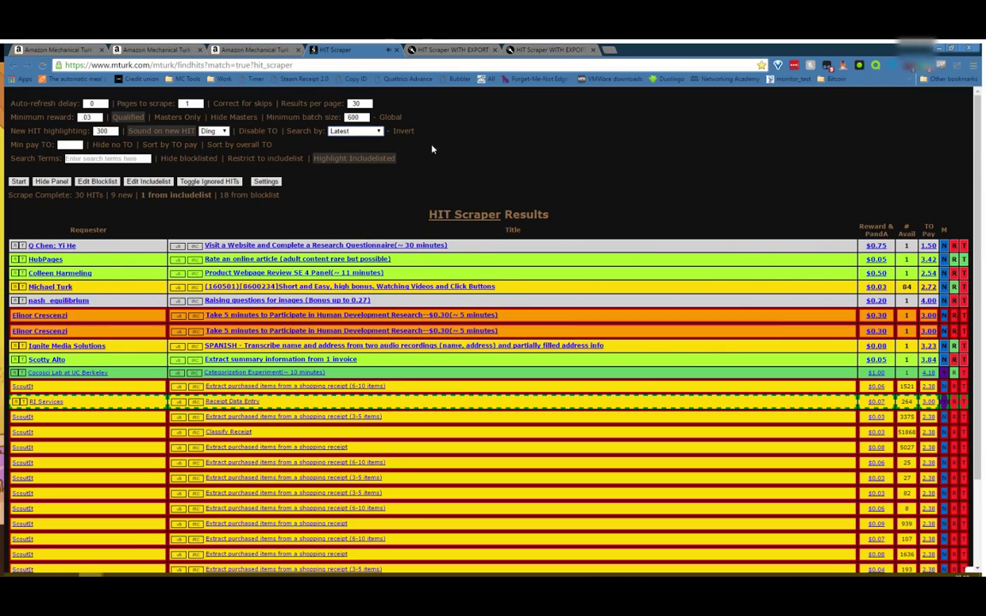
pyautogui.click(206, 159)
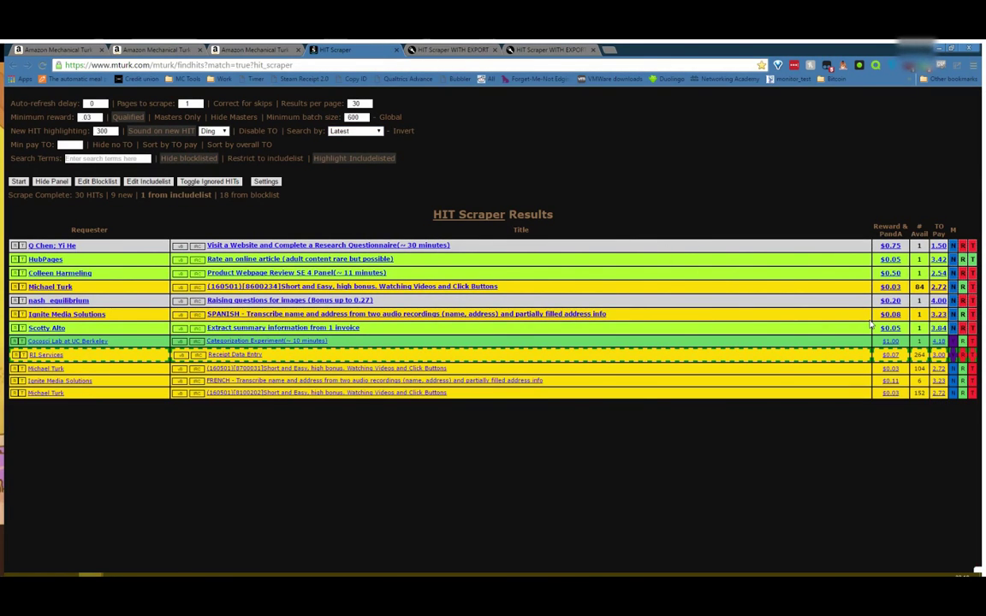
pyautogui.doubleClick(88, 116)
pyautogui.write('1')
pyautogui.click(22, 181)
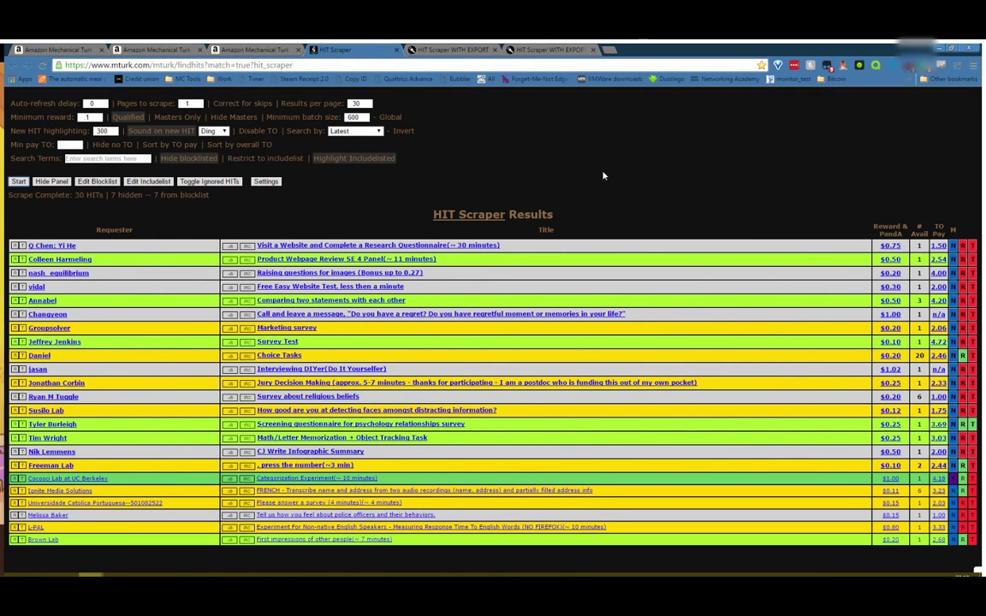
pyautogui.click(448, 51)
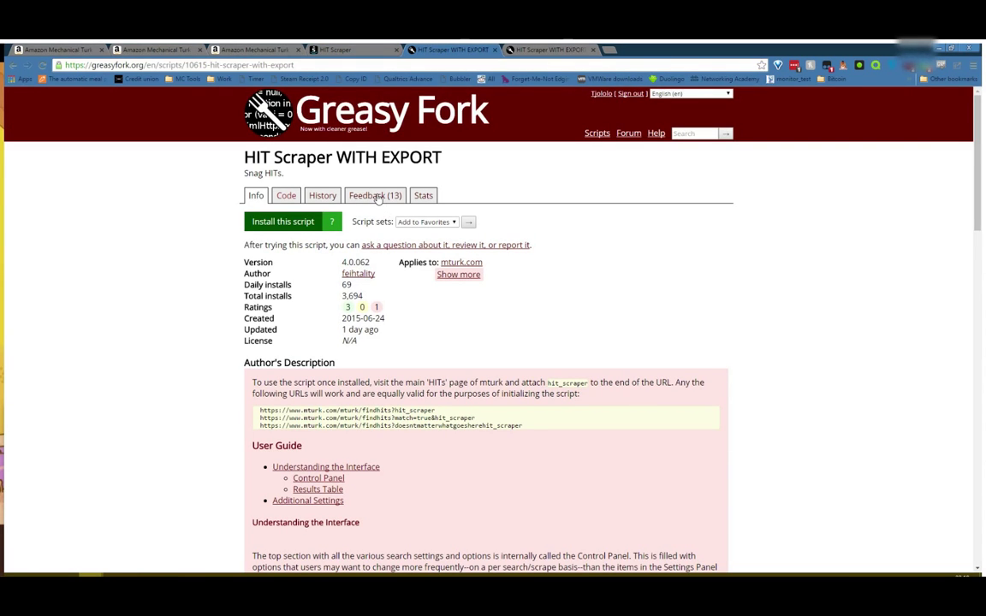
pyautogui.click(377, 197)
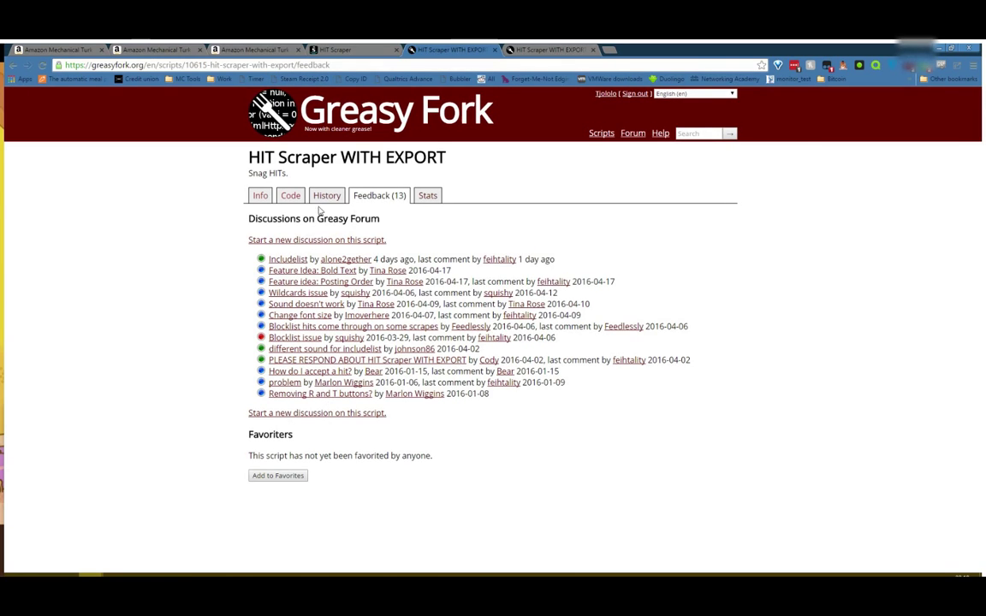
pyautogui.click(220, 65)
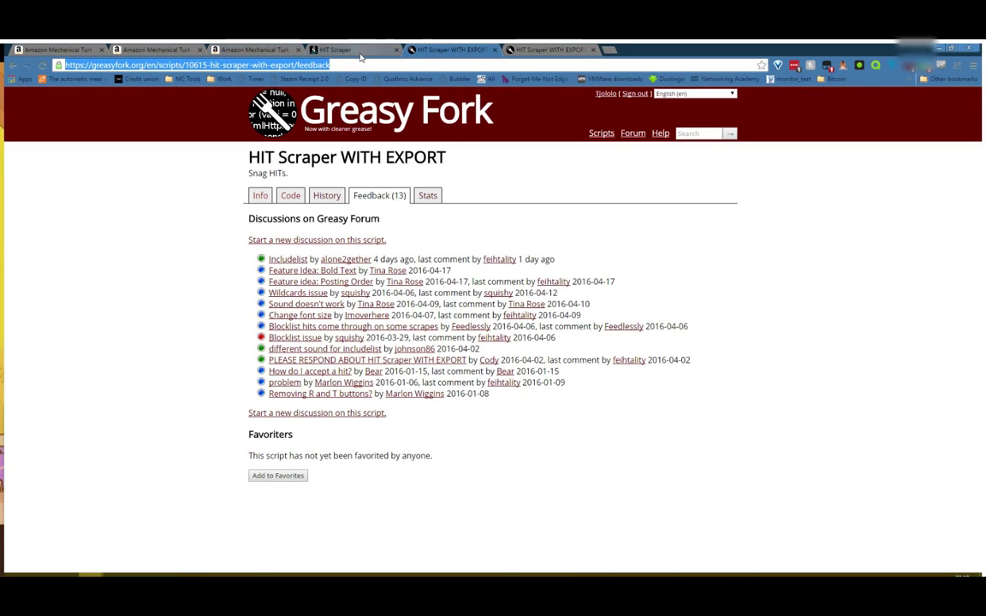
pyautogui.click(260, 195)
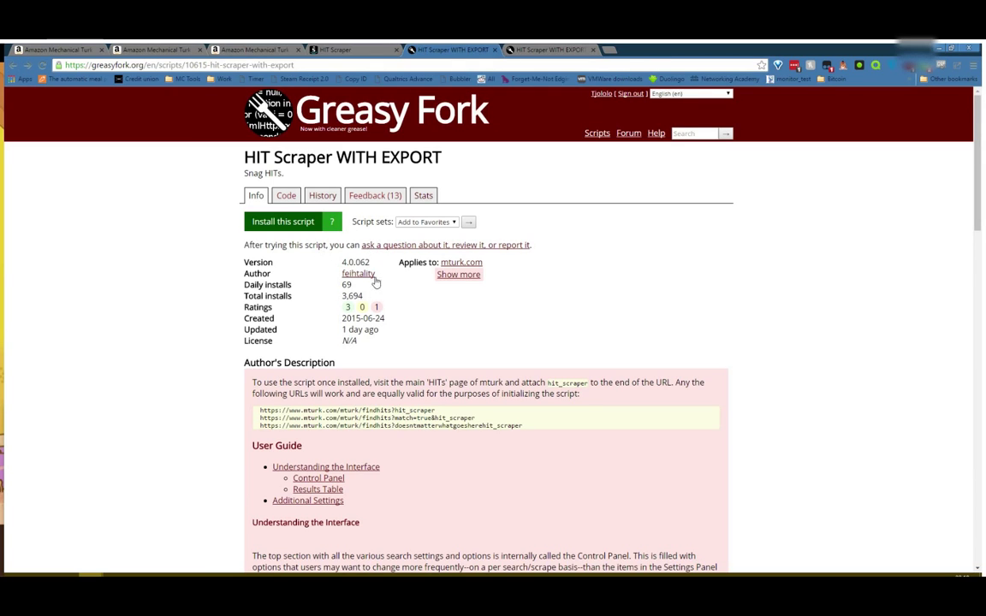
pyautogui.moveTo(338, 257); pyautogui.dragTo(345, 283)
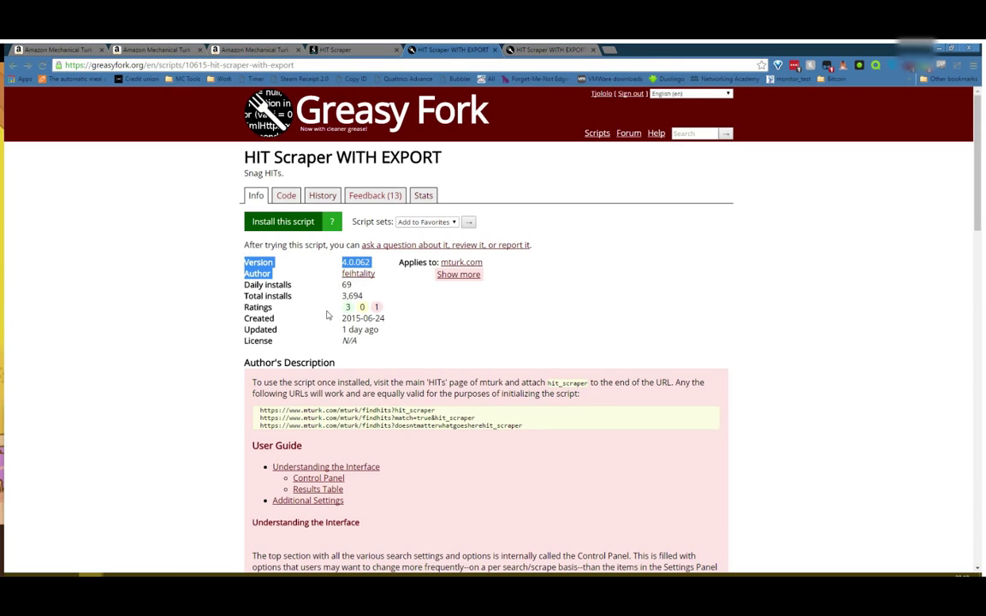
pyautogui.click(349, 281)
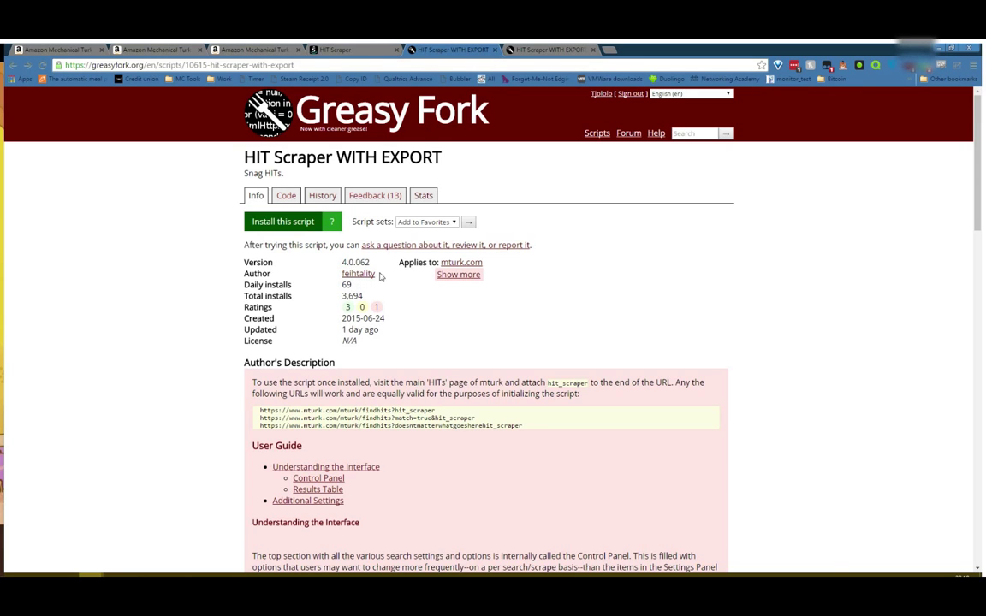
# - Return to the HIT Scraper results at the image-questions requester's TO Pay link
pyautogui.click(359, 51)
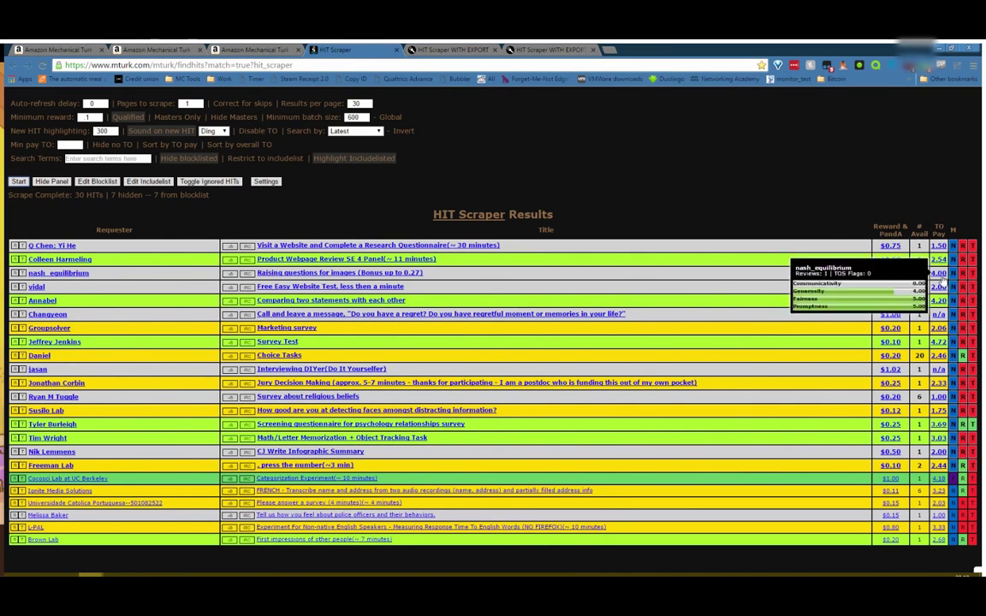
pyautogui.moveTo(937, 274)
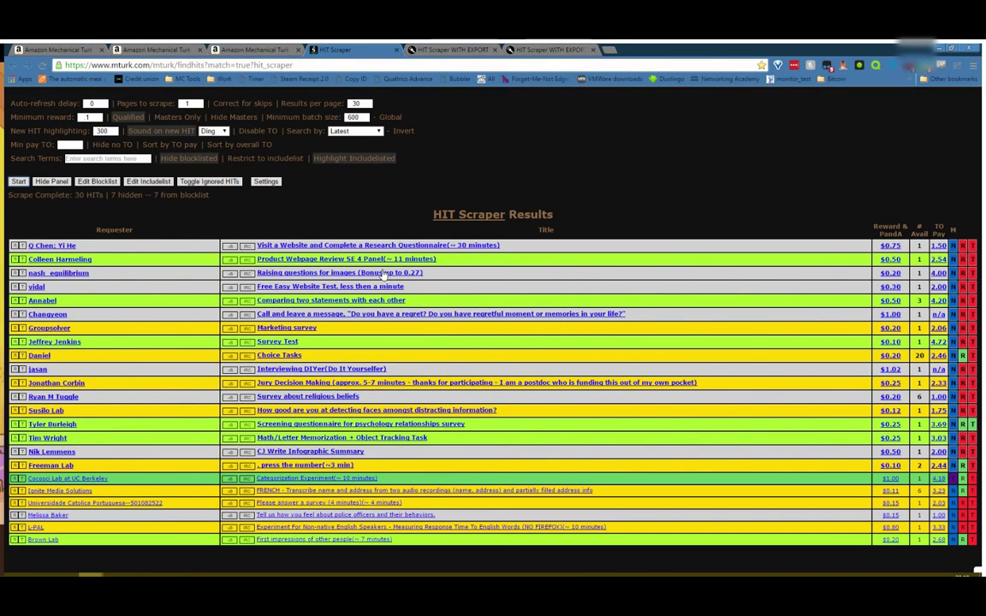
# - Review the image-questions requester's Turkopticon fairness, speed and pay ratings in a new tab, then close it
pyautogui.middleClick(938, 274)
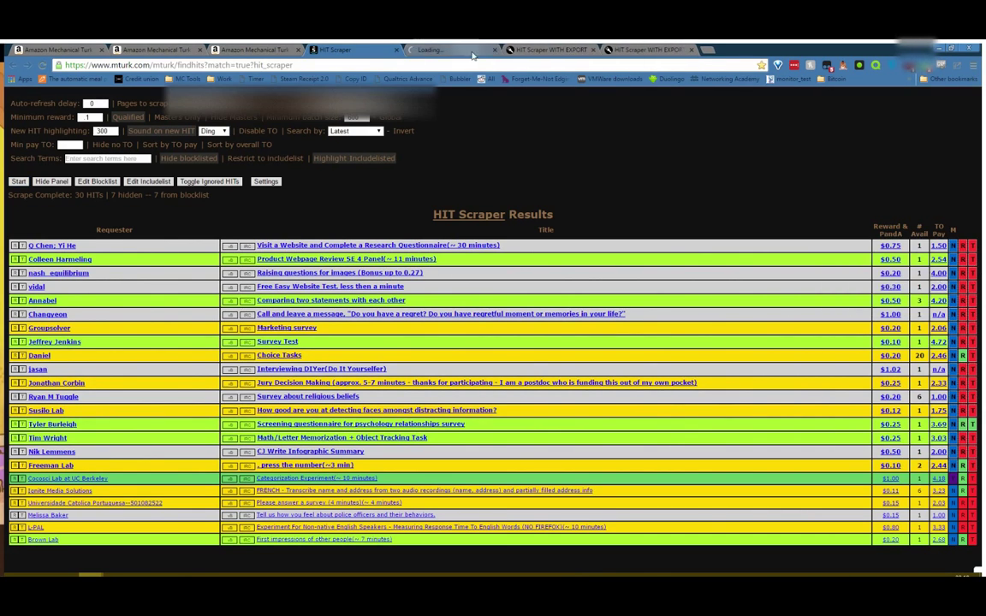
pyautogui.click(462, 49)
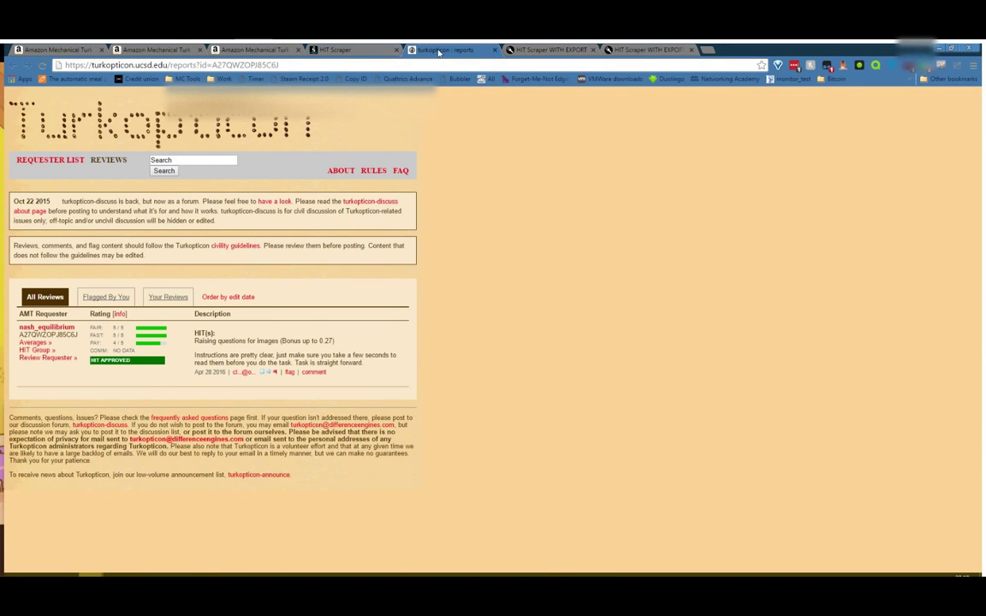
pyautogui.hotkey('ctrl', 'w')
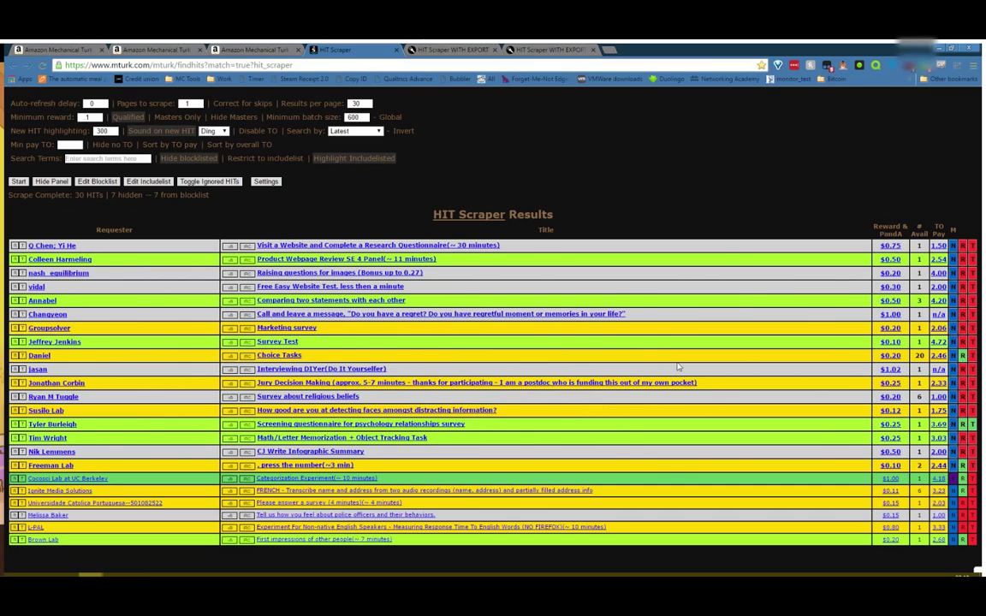